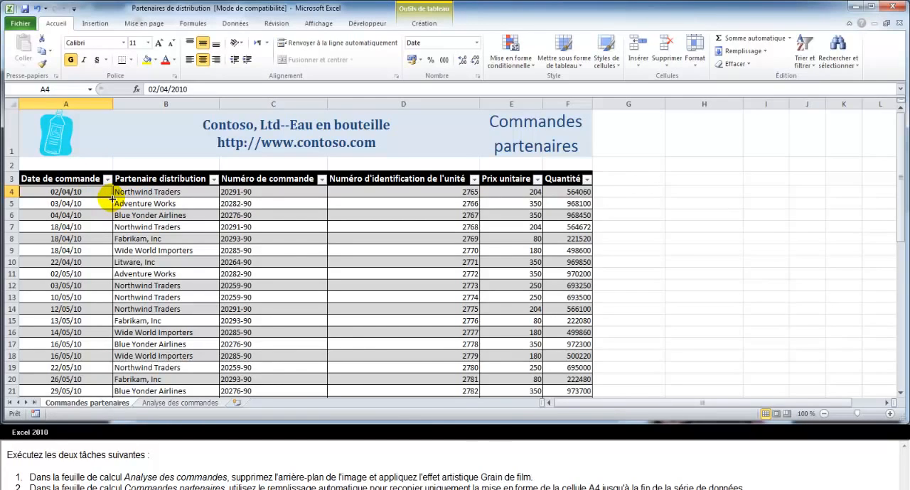
Fill only the formatting of cell A4 down the Date de commande column to row 50, keeping the existing dates.
{"action": "left_click_drag", "start_coordinate": [112, 198], "coordinate": [105, 379]}
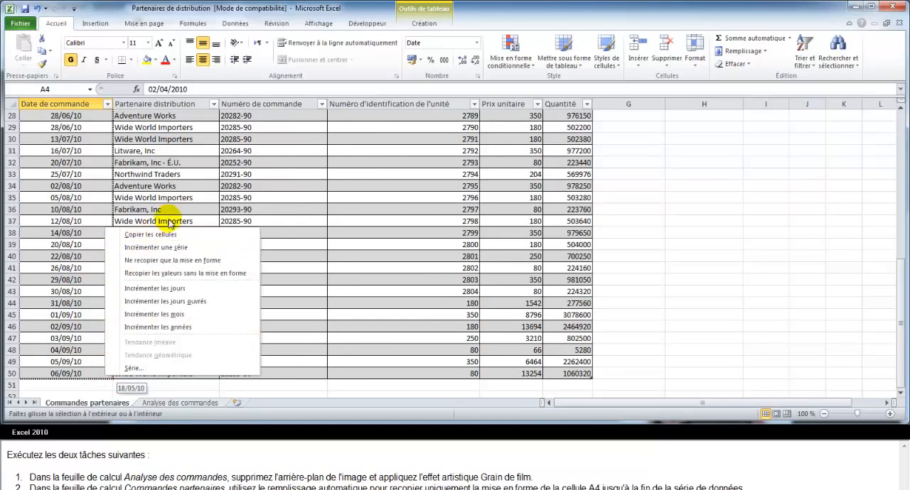
{"action": "left_click", "coordinate": [163, 265]}
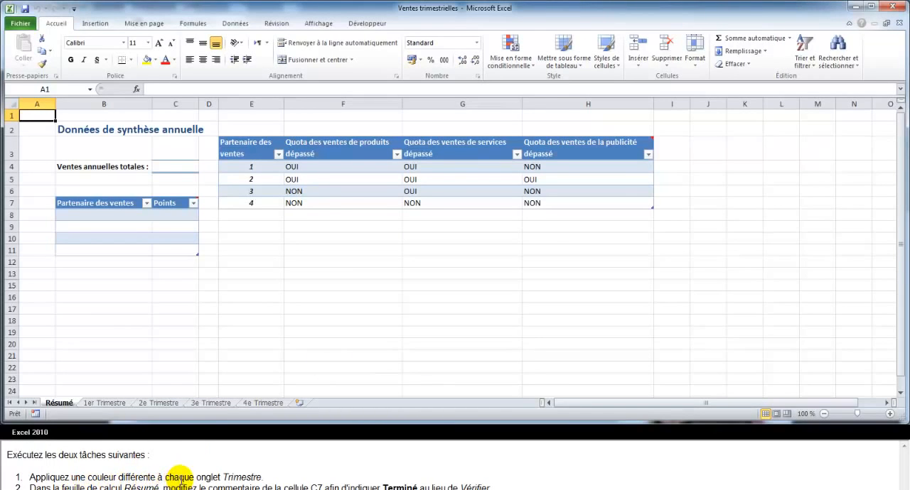
Colour the 1er Trimestre sheet tab red and the 2e Trimestre sheet tab olive green.
{"action": "left_click", "coordinate": [105, 403]}
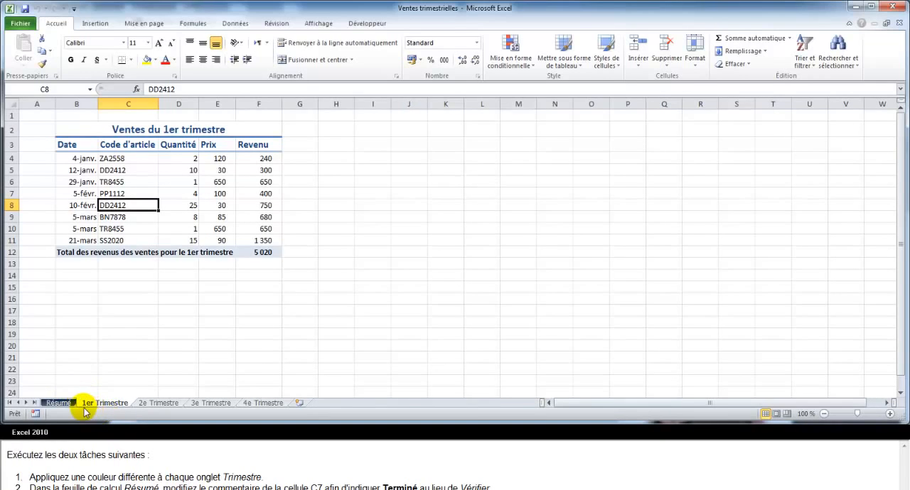
{"action": "right_click", "coordinate": [103, 405]}
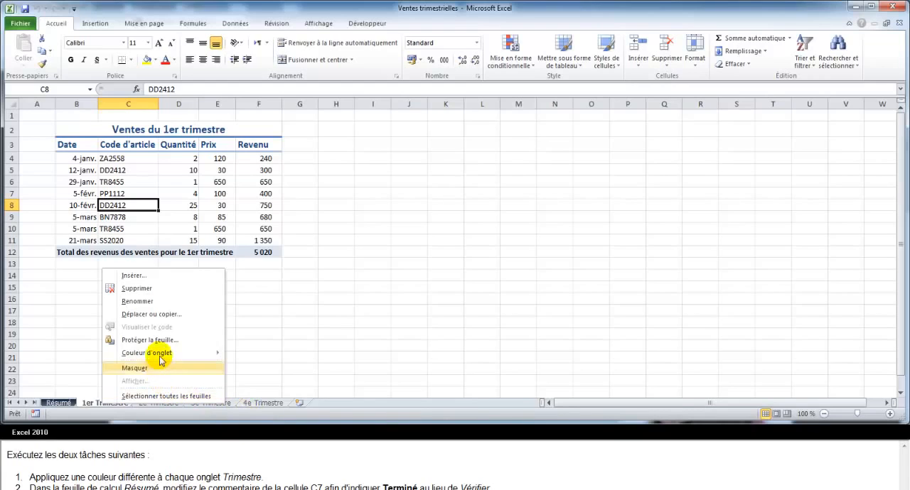
{"action": "mouse_move", "coordinate": [161, 355]}
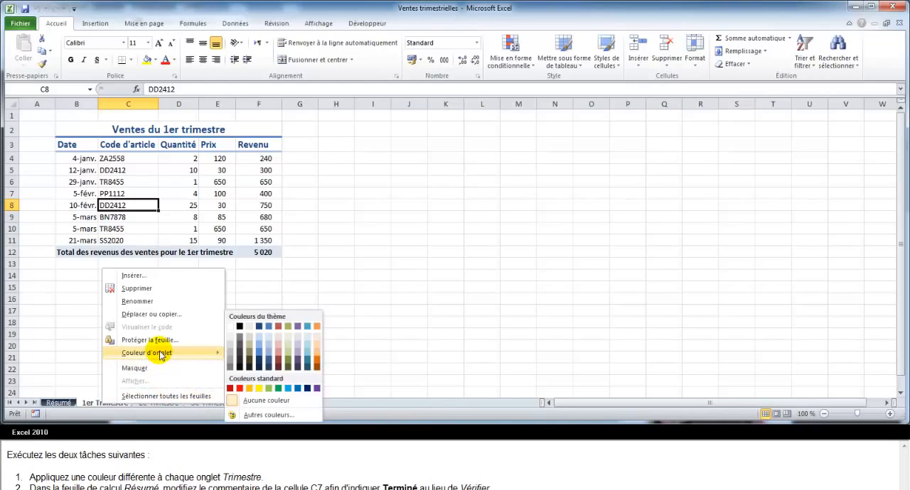
{"action": "left_click", "coordinate": [278, 359]}
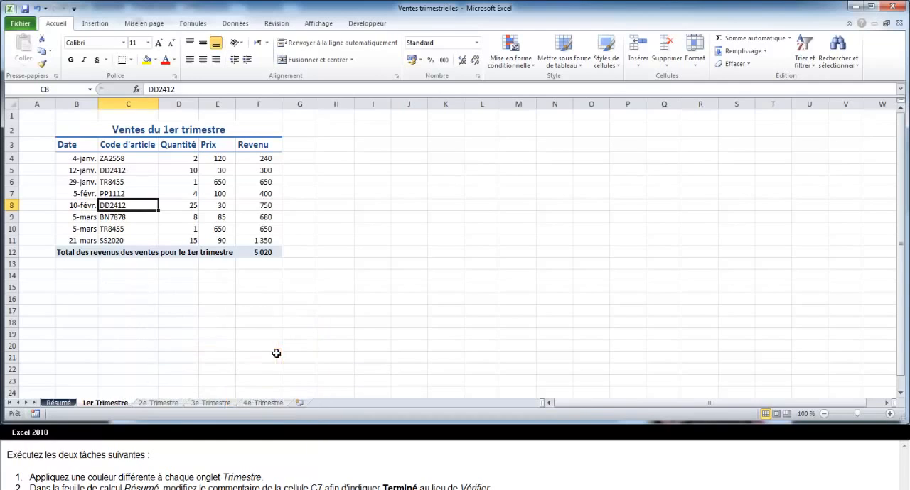
{"action": "right_click", "coordinate": [155, 405]}
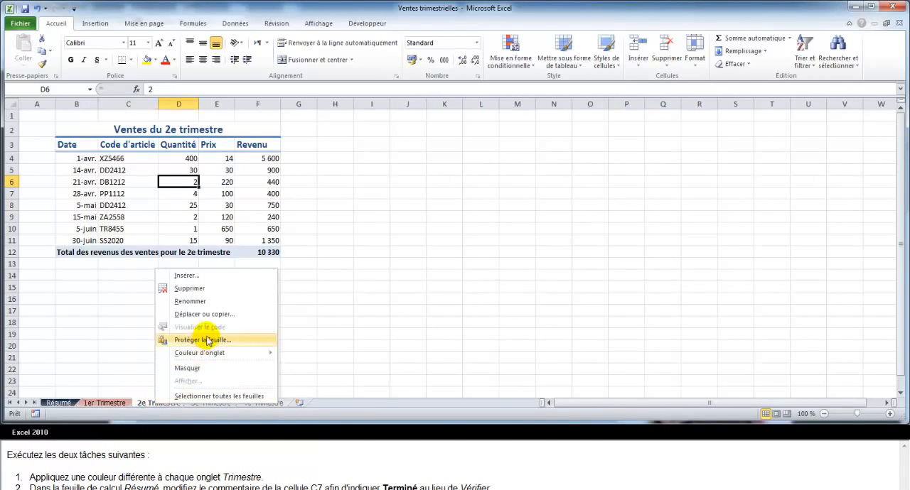
{"action": "mouse_move", "coordinate": [186, 355]}
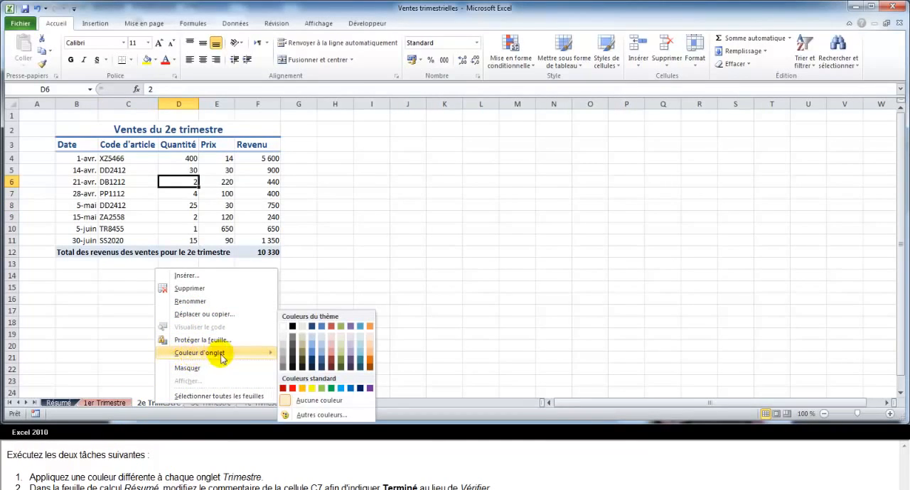
{"action": "left_click", "coordinate": [341, 364]}
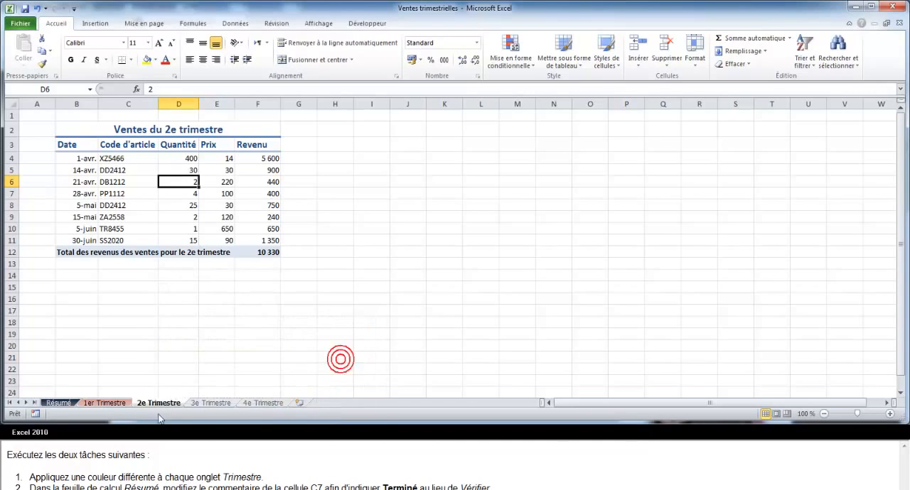
Colour the 3e Trimestre sheet tab blue and the 4e Trimestre sheet tab orange.
{"action": "left_click", "coordinate": [207, 407]}
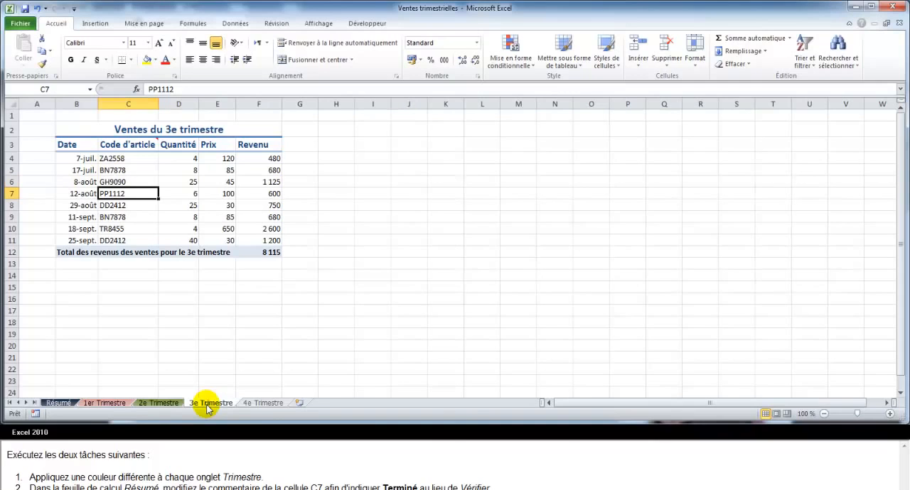
{"action": "right_click", "coordinate": [206, 407]}
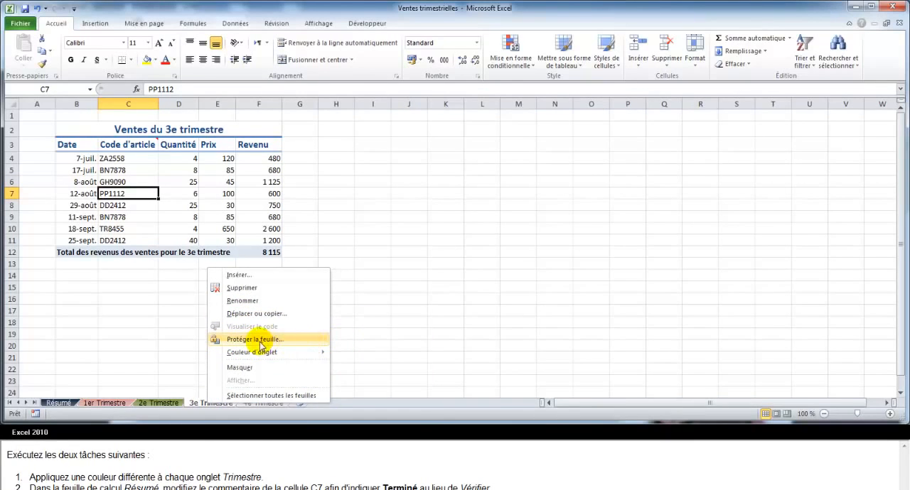
{"action": "mouse_move", "coordinate": [291, 351]}
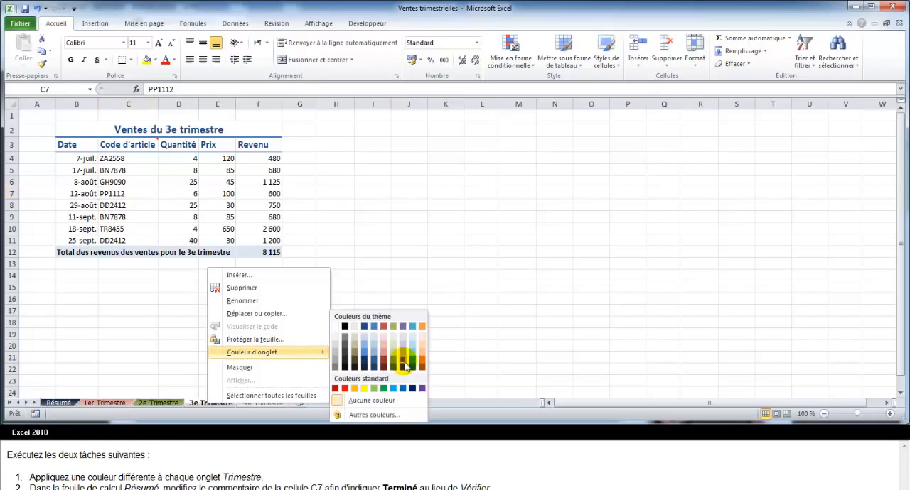
{"action": "left_click", "coordinate": [362, 356]}
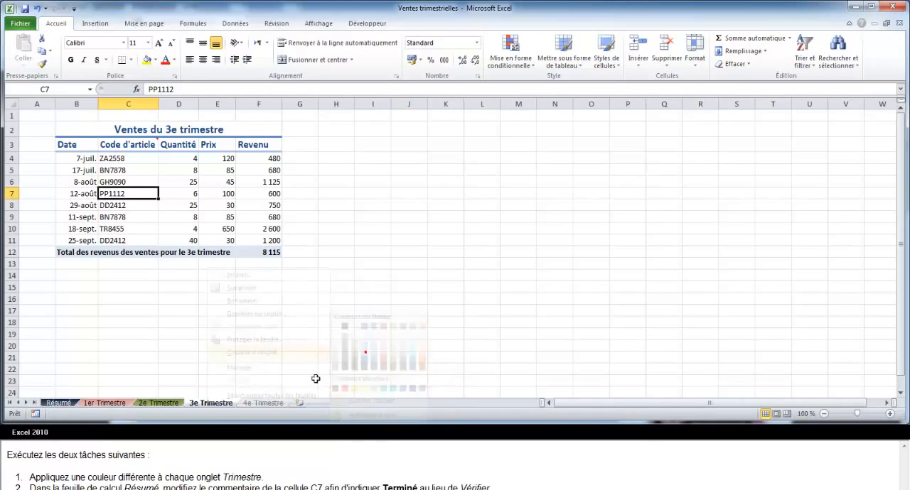
{"action": "right_click", "coordinate": [260, 406]}
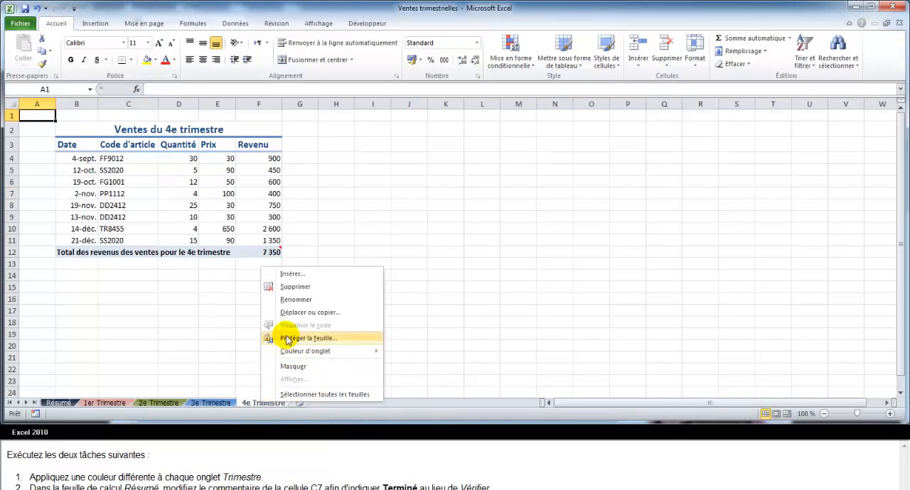
{"action": "mouse_move", "coordinate": [339, 359]}
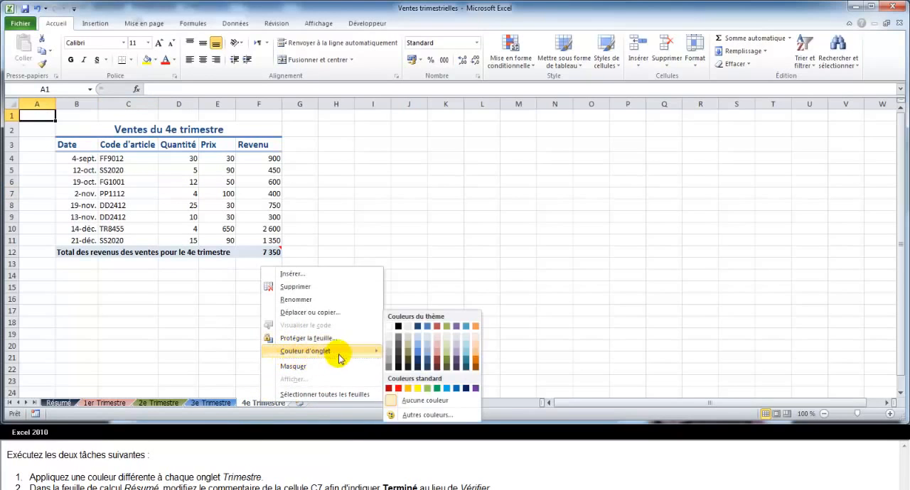
{"action": "left_click", "coordinate": [475, 363]}
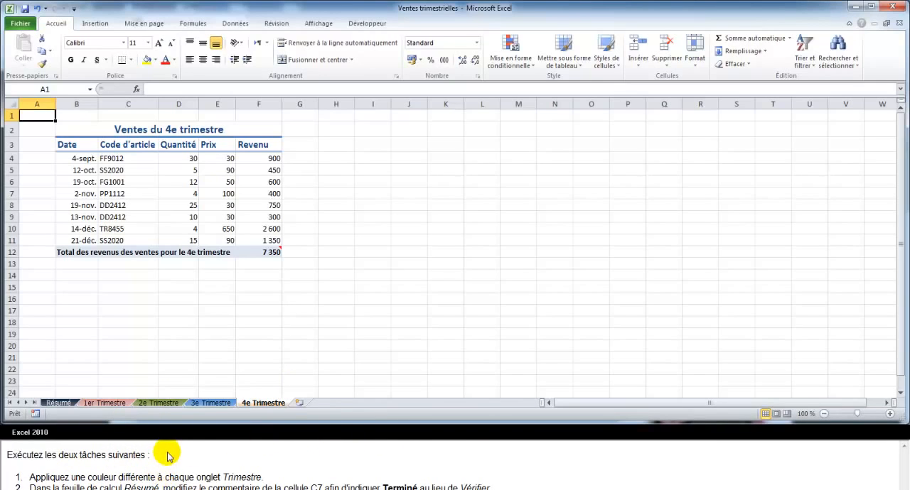
On the Résumé sheet, replace the text Vérifier in the comment of cell C7 with Terminé.
{"action": "left_click", "coordinate": [57, 403]}
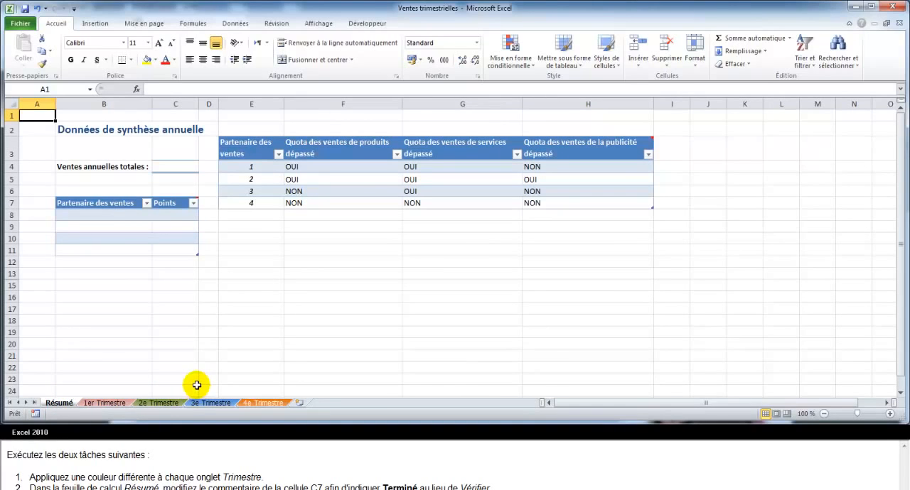
{"action": "left_click", "coordinate": [170, 203]}
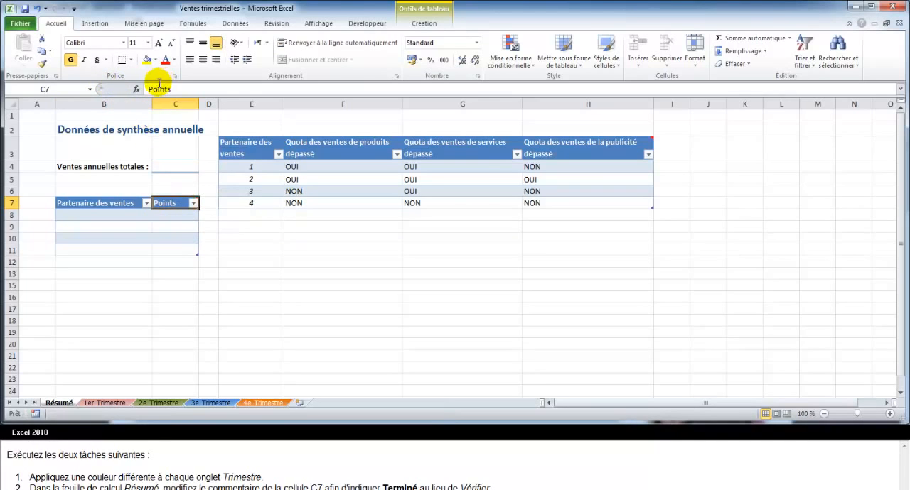
{"action": "left_click", "coordinate": [274, 26]}
{"action": "left_click", "coordinate": [192, 62]}
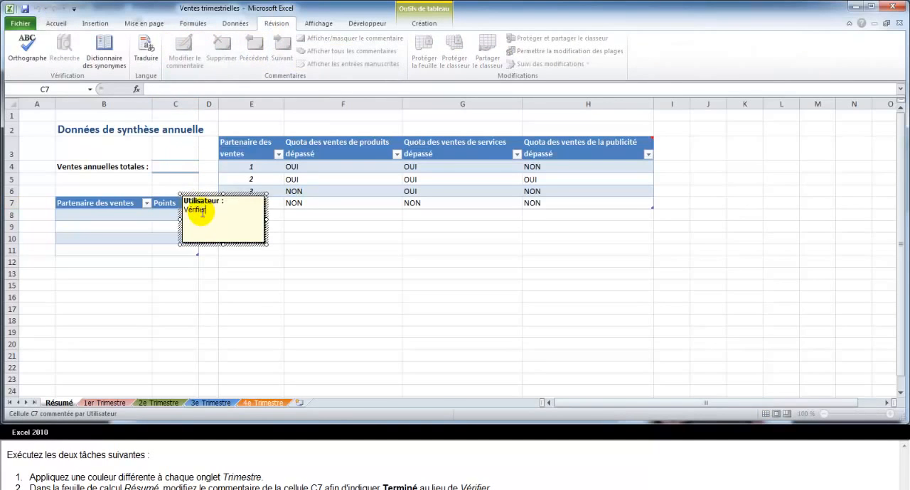
{"action": "left_click_drag", "start_coordinate": [211, 209], "coordinate": [184, 210]}
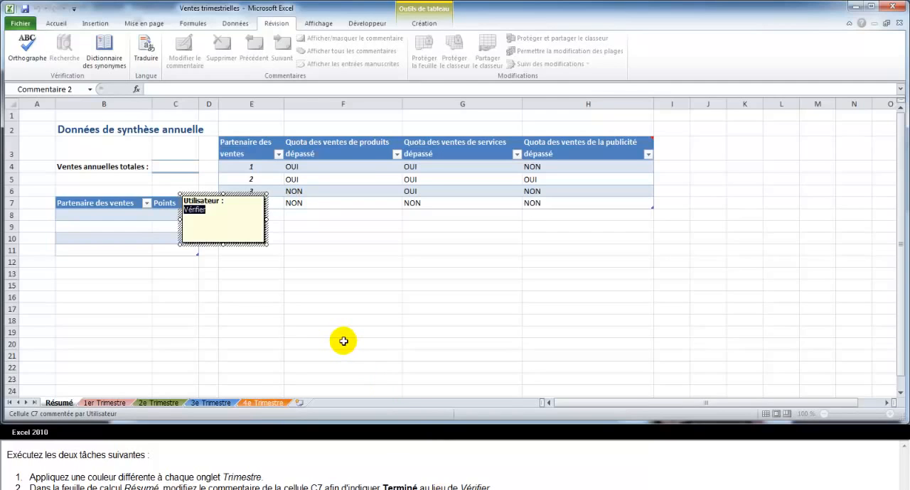
{"action": "type", "text": "Terminé"}
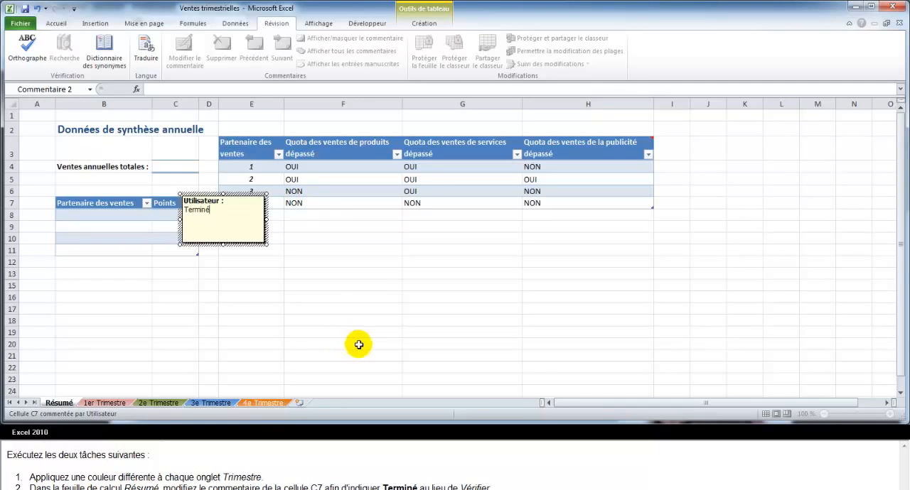
{"action": "left_click", "coordinate": [288, 226]}
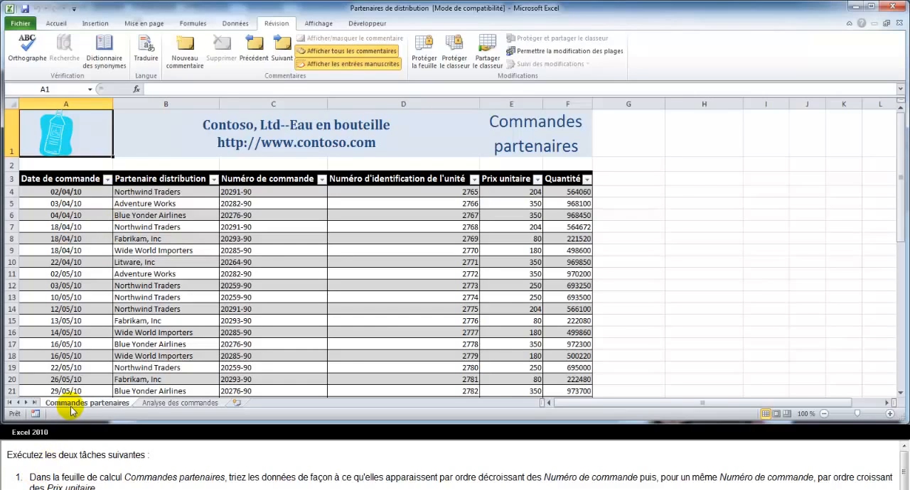
Apply a custom sort to the Commandes partenaires table by Numéro de commande values in descending order (De Z à A).
{"action": "left_click", "coordinate": [276, 178]}
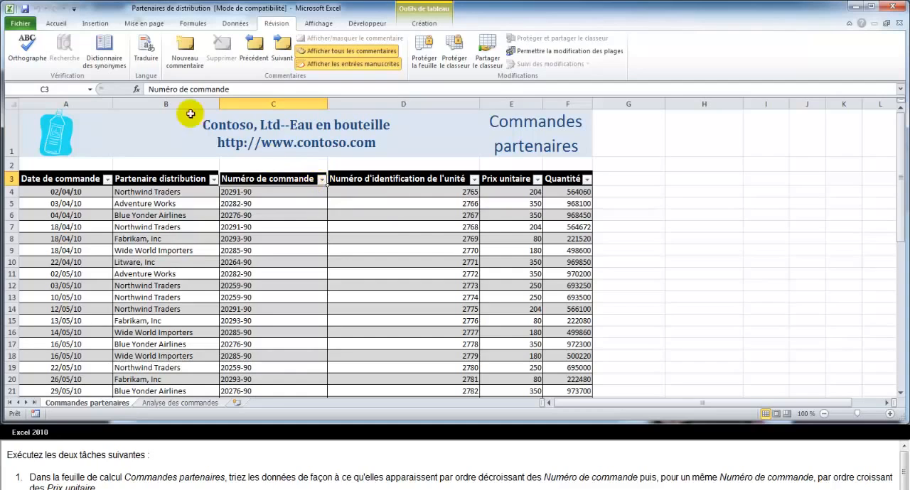
{"action": "left_click", "coordinate": [56, 23]}
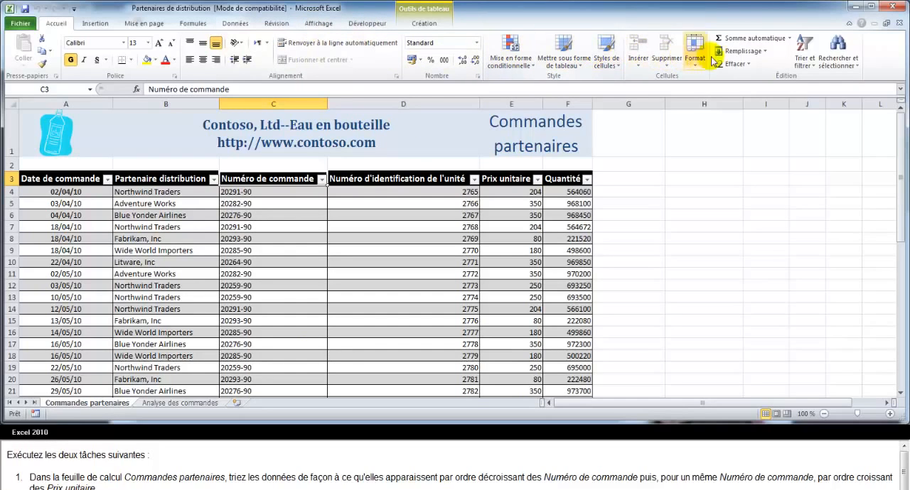
{"action": "left_click", "coordinate": [808, 49]}
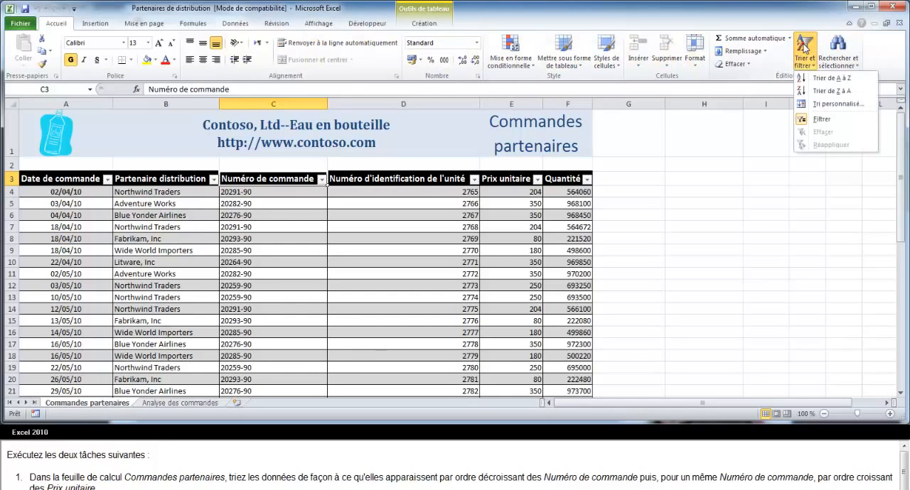
{"action": "left_click", "coordinate": [828, 104]}
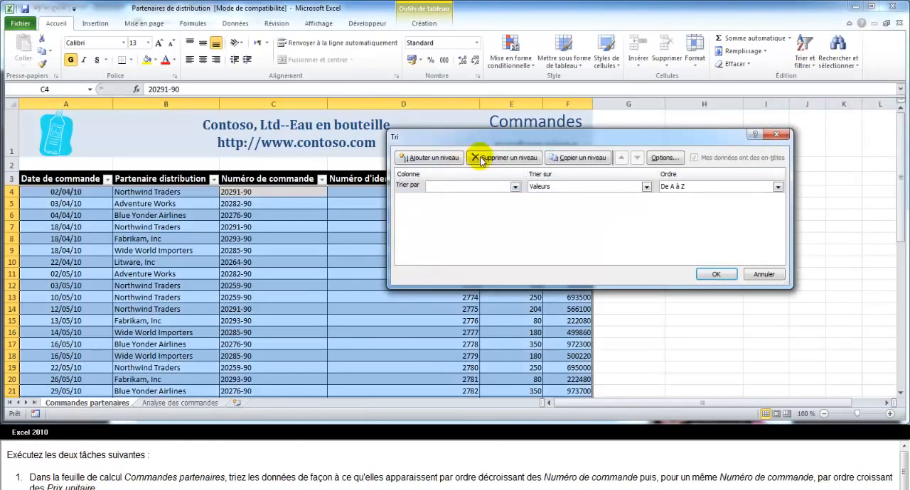
{"action": "left_click", "coordinate": [435, 186]}
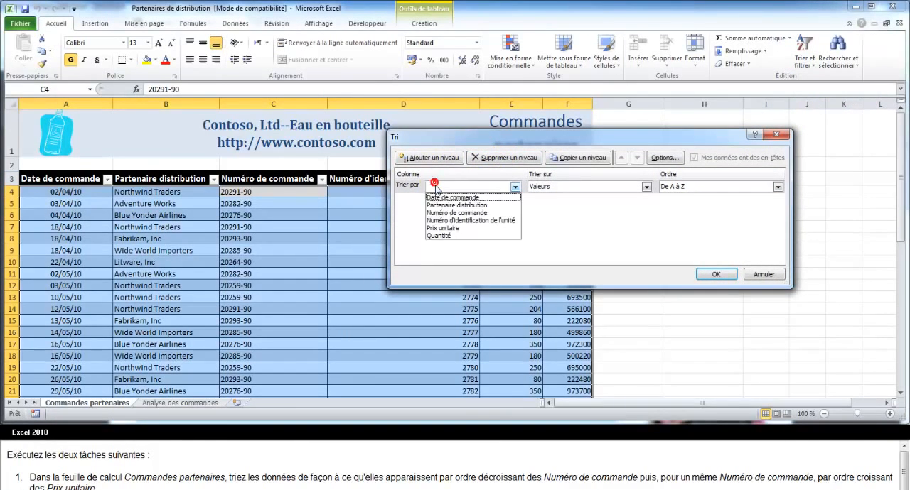
{"action": "left_click", "coordinate": [473, 214]}
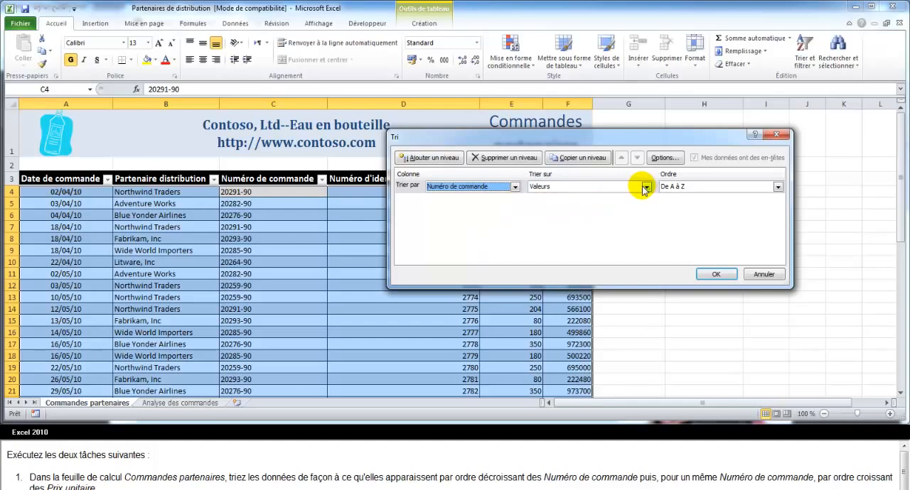
{"action": "left_click", "coordinate": [777, 187]}
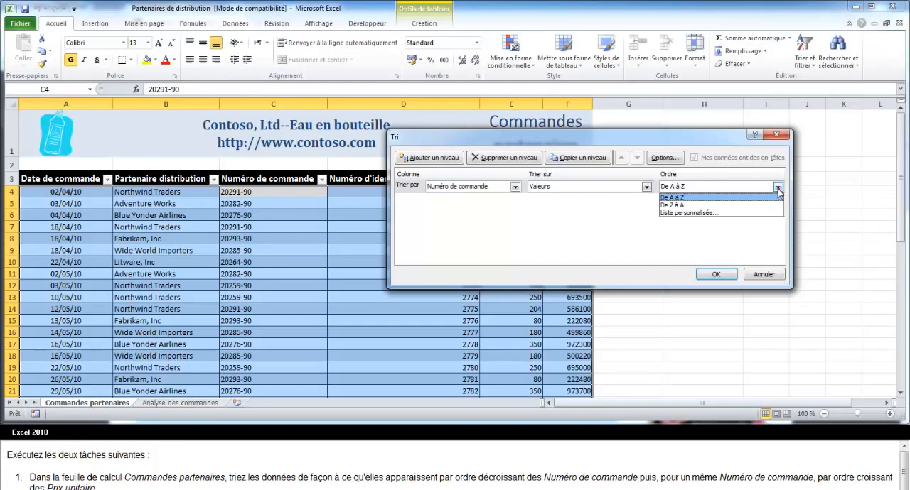
{"action": "left_click", "coordinate": [677, 205]}
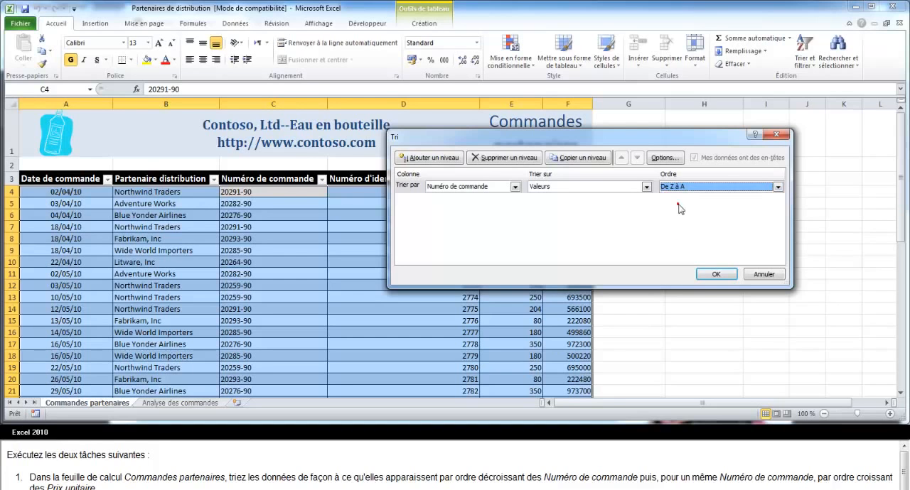
{"action": "left_click", "coordinate": [715, 274]}
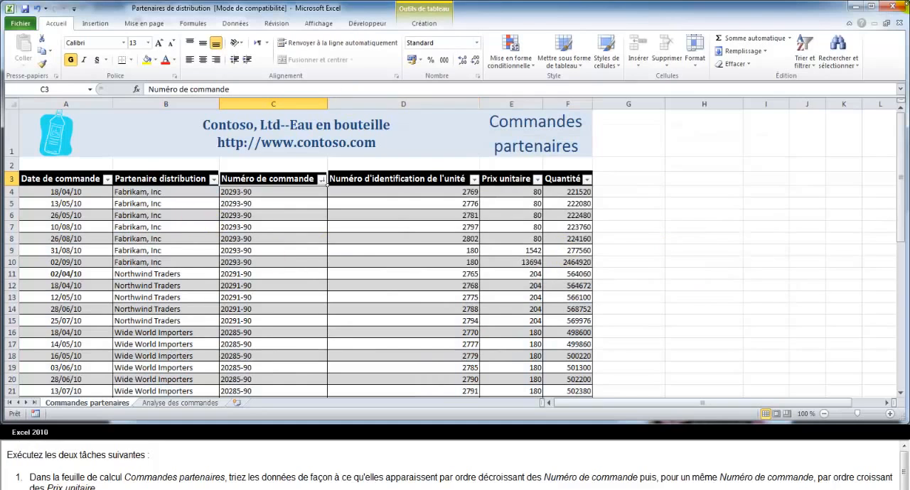
Add a second sort level to the Commandes partenaires table by Prix unitaire values, Du plus petit au plus grand.
{"action": "left_click", "coordinate": [805, 58]}
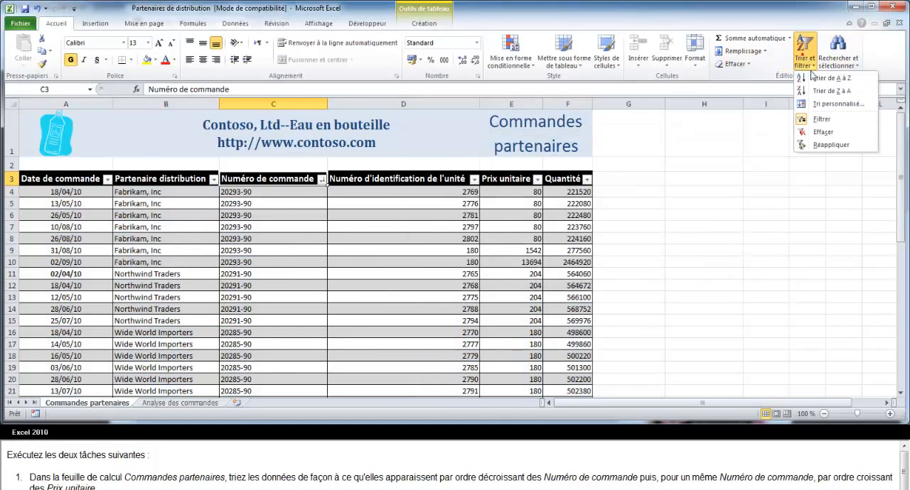
{"action": "left_click", "coordinate": [828, 103]}
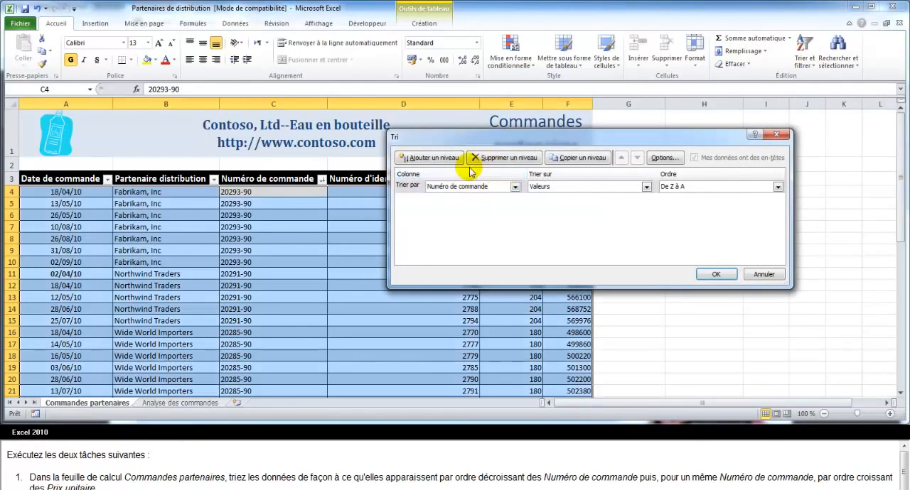
{"action": "left_click", "coordinate": [441, 158]}
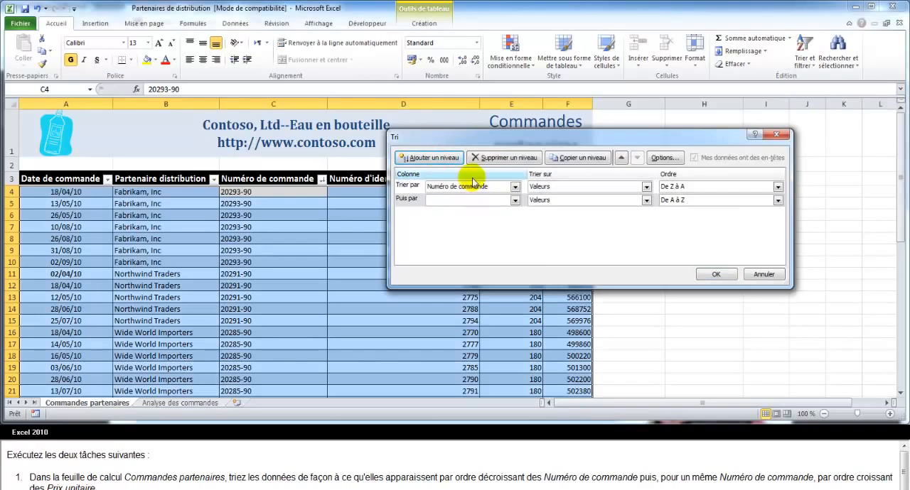
{"action": "left_click", "coordinate": [515, 202]}
{"action": "left_click", "coordinate": [451, 243]}
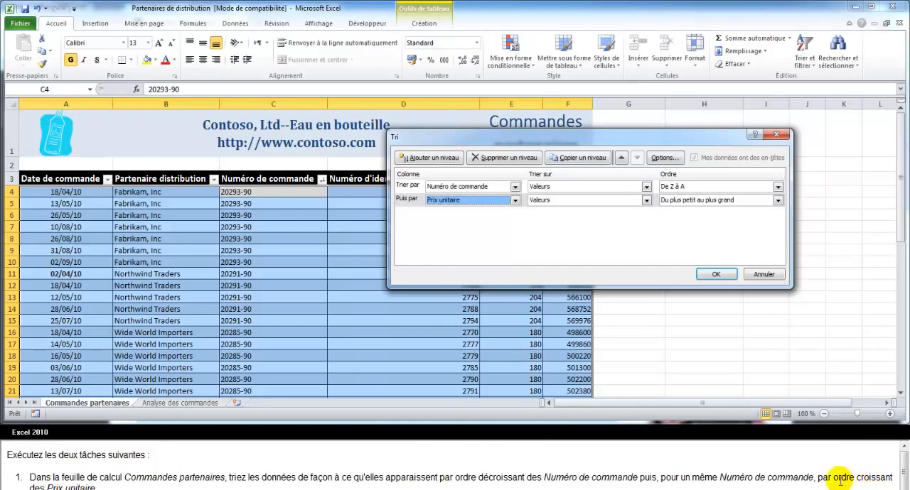
{"action": "left_click", "coordinate": [715, 276]}
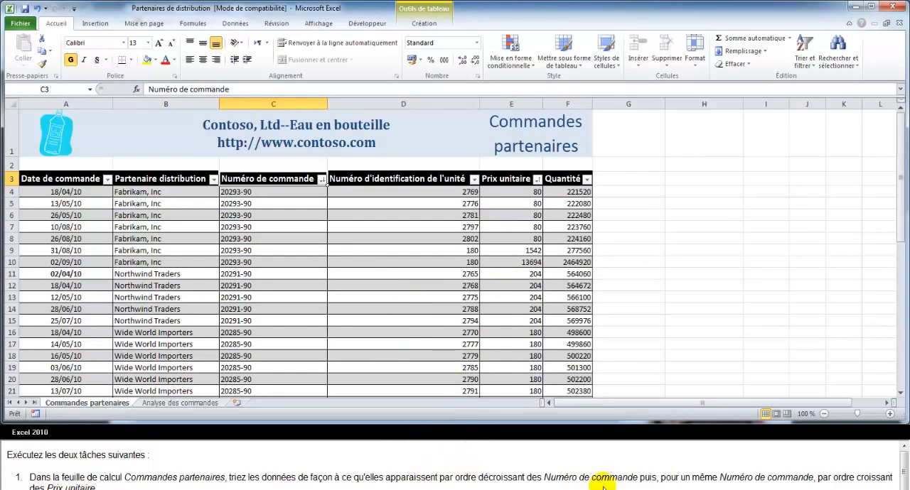
On the Analyse des commandes sheet, sharpen the water drop picture with Accentuer : 25 % and apply the Peindre artistic effect.
{"action": "left_click", "coordinate": [901, 482]}
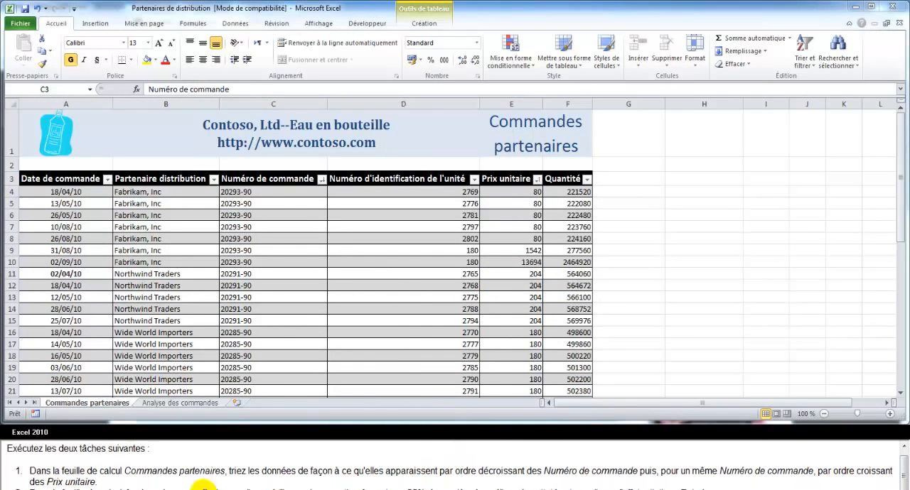
{"action": "left_click", "coordinate": [158, 403]}
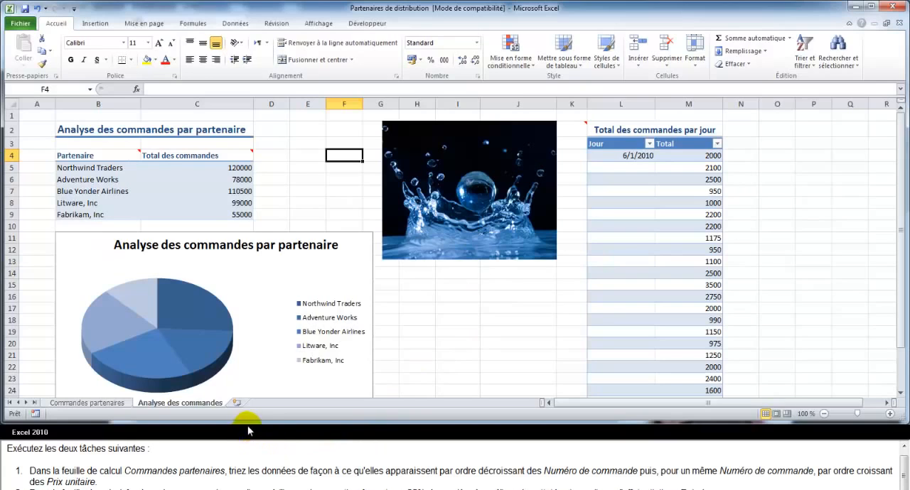
{"action": "left_click", "coordinate": [472, 203]}
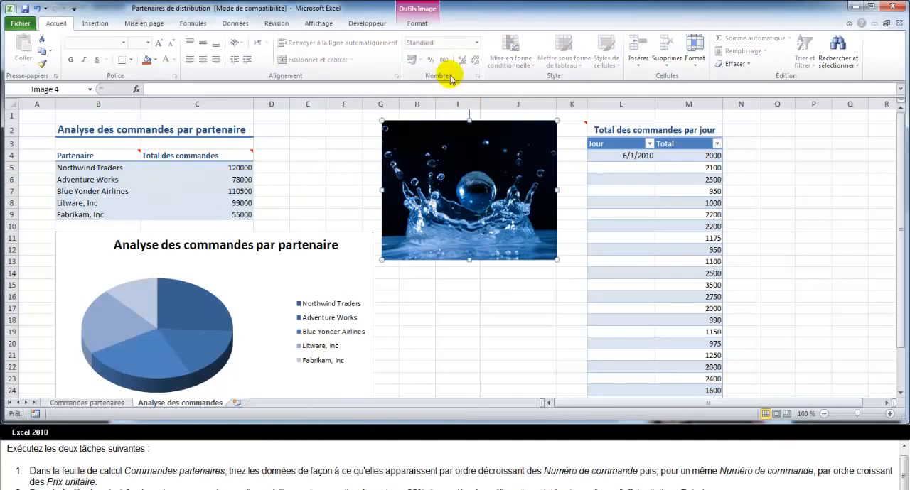
{"action": "left_click", "coordinate": [415, 23]}
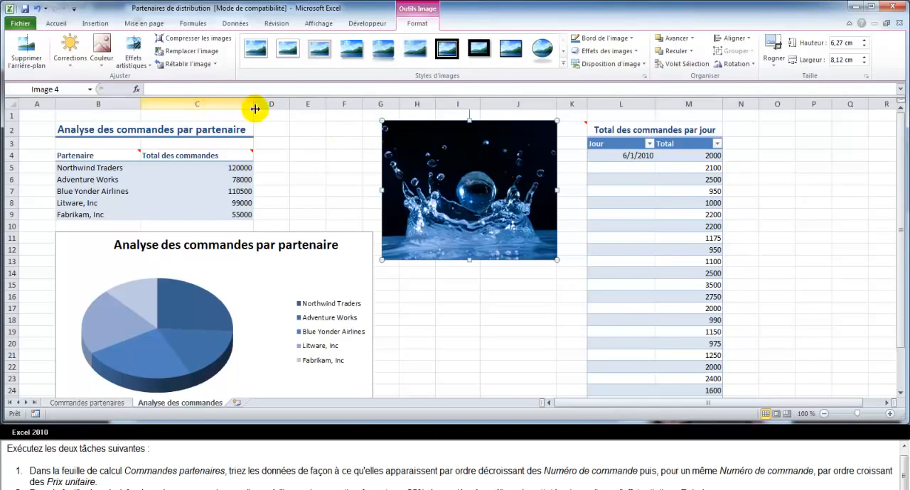
{"action": "left_click", "coordinate": [71, 56]}
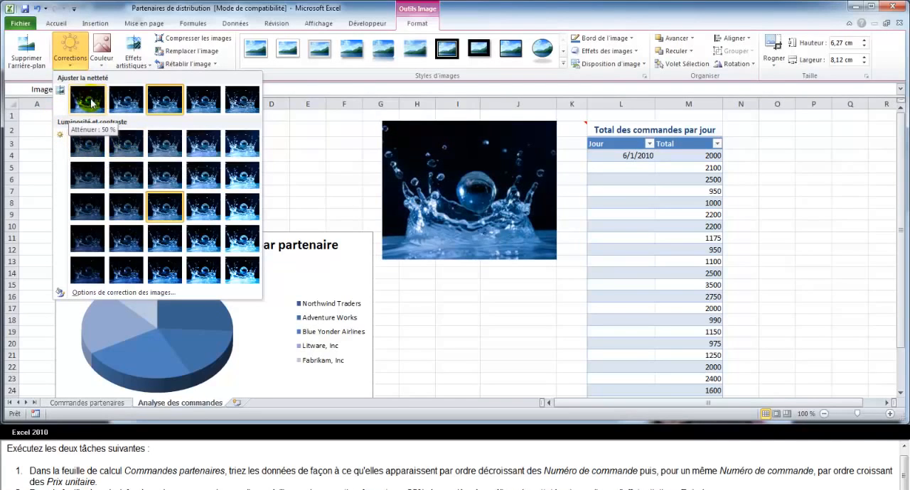
{"action": "left_click", "coordinate": [204, 107]}
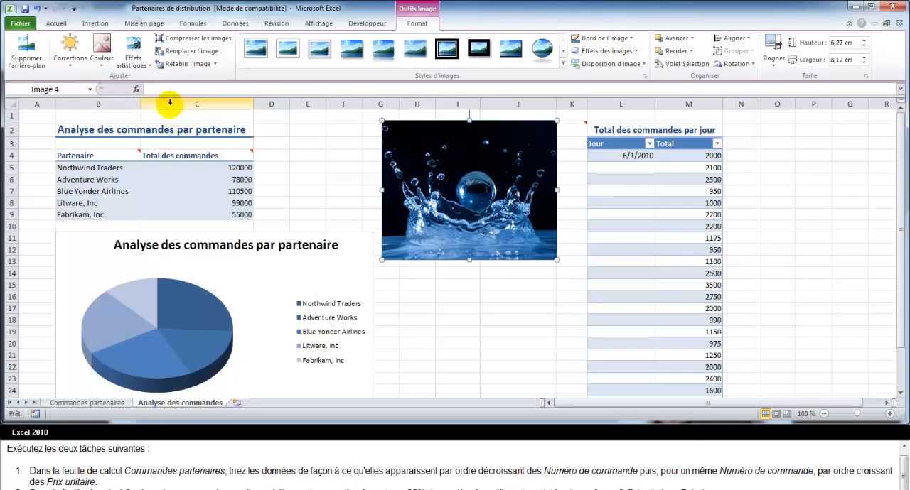
{"action": "left_click", "coordinate": [133, 48]}
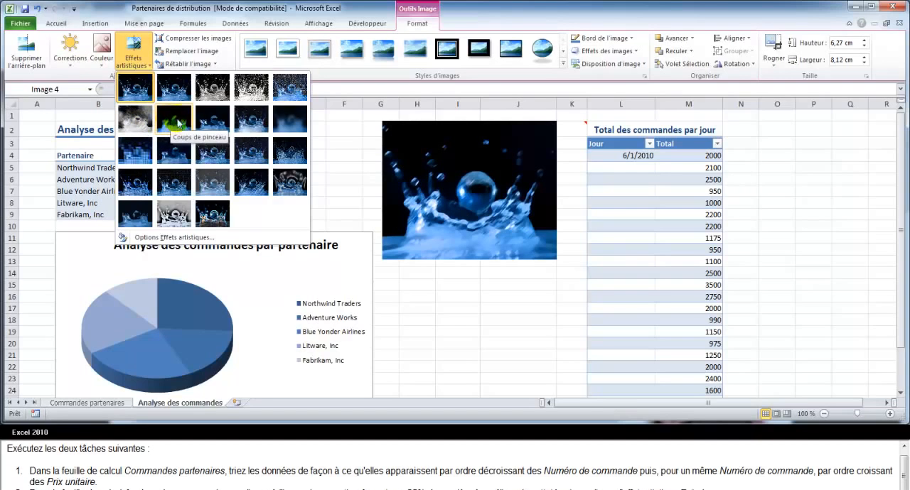
{"action": "left_click", "coordinate": [215, 123]}
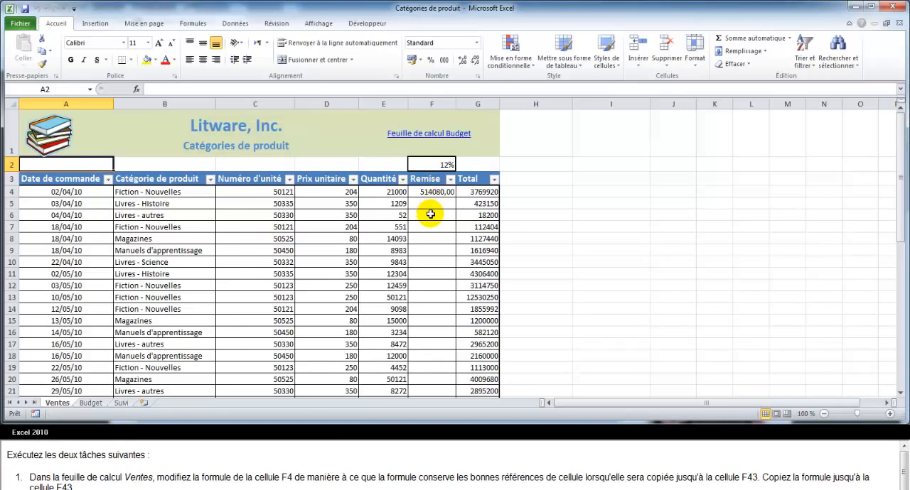
On the Ventes sheet, make the F2 reference absolute in the Remise formula of cell F4.
{"action": "left_click", "coordinate": [431, 192]}
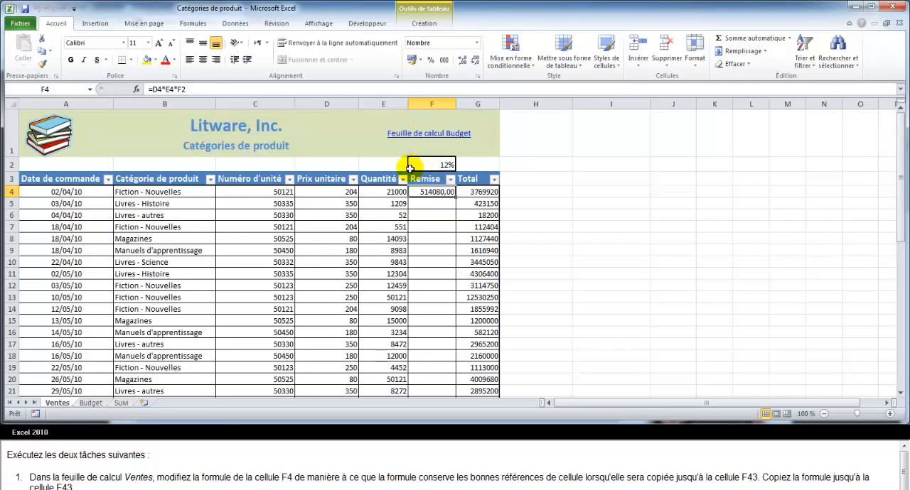
{"action": "left_click", "coordinate": [192, 91]}
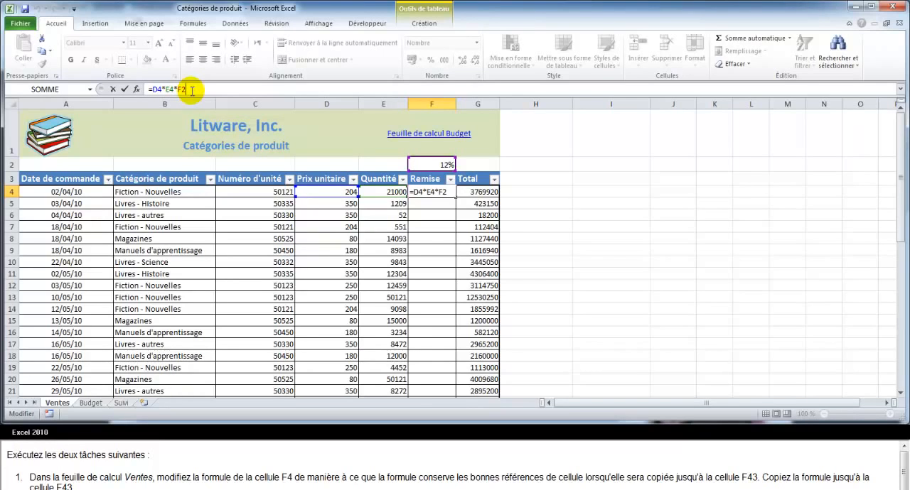
{"action": "key", "text": "F4"}
{"action": "key", "text": "Return"}
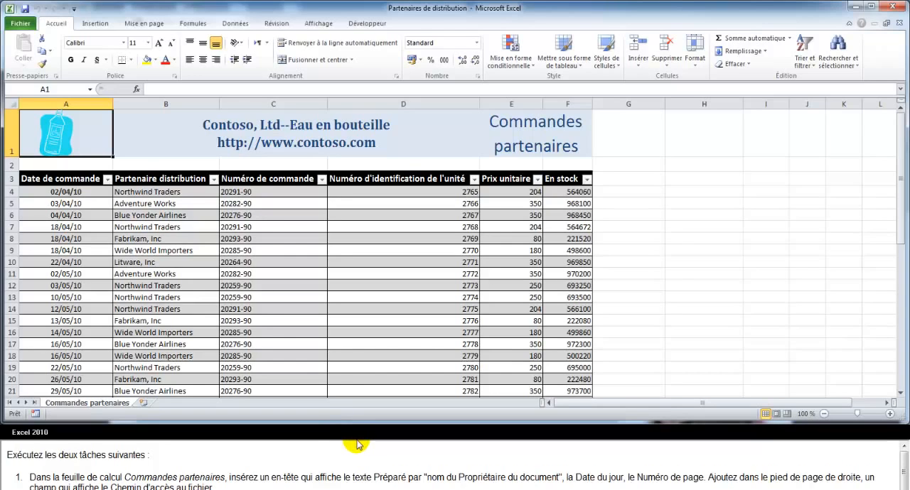
Insert the predefined header with Préparé par and the document owner, the current date and the page number on the Commandes partenaires sheet.
{"action": "left_click", "coordinate": [96, 24]}
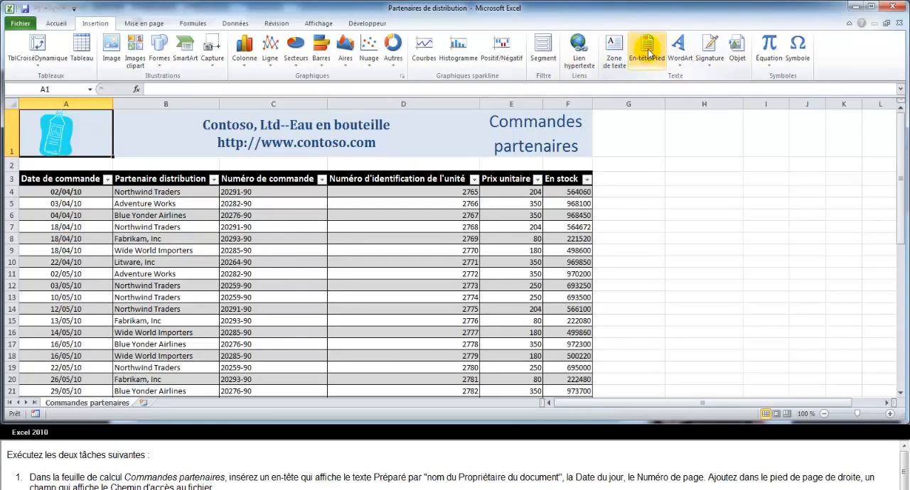
{"action": "left_click", "coordinate": [647, 51]}
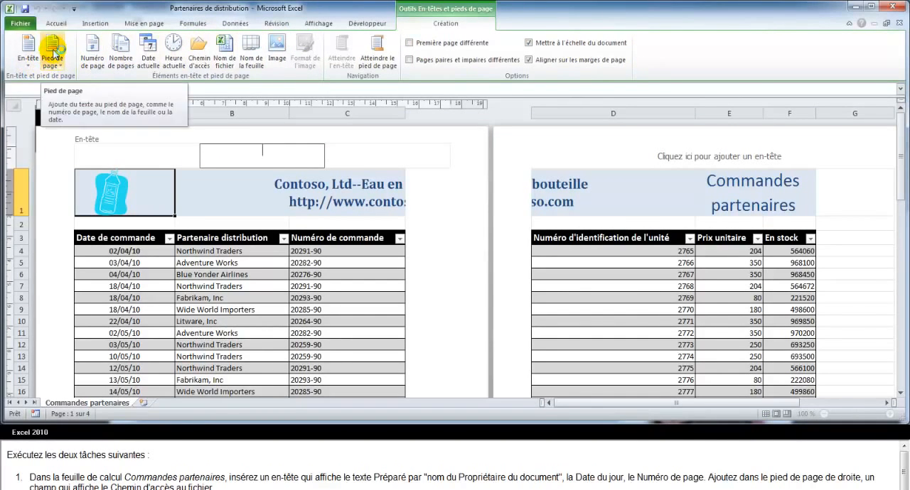
{"action": "left_click", "coordinate": [34, 64]}
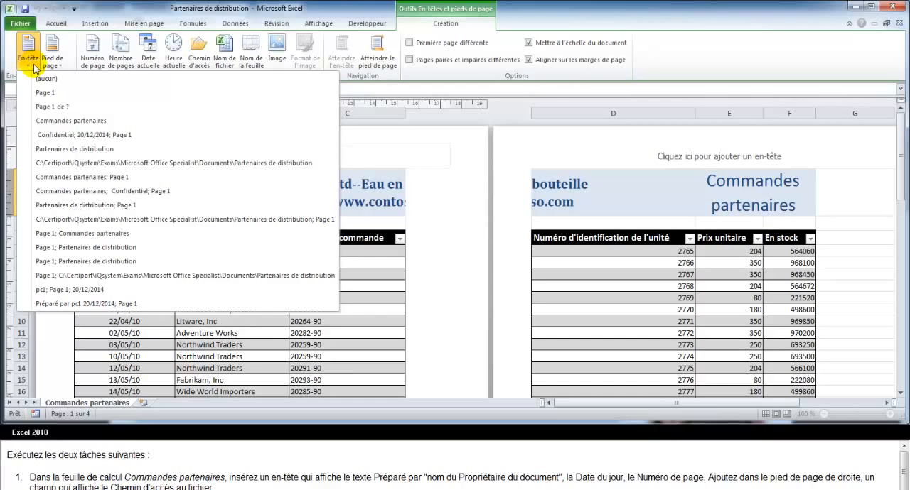
{"action": "left_click", "coordinate": [55, 306]}
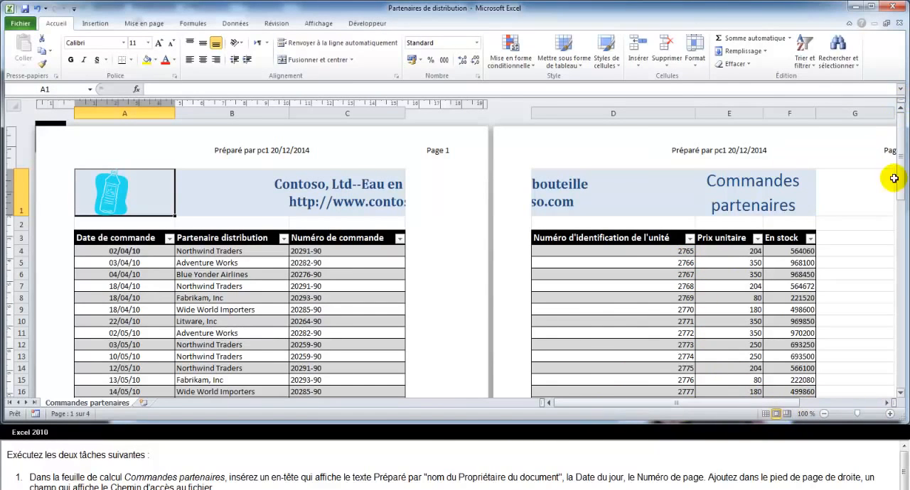
Insert the Chemin d'accès field in the right section of the Commandes partenaires page footer.
{"action": "left_click_drag", "start_coordinate": [902, 183], "coordinate": [896, 354]}
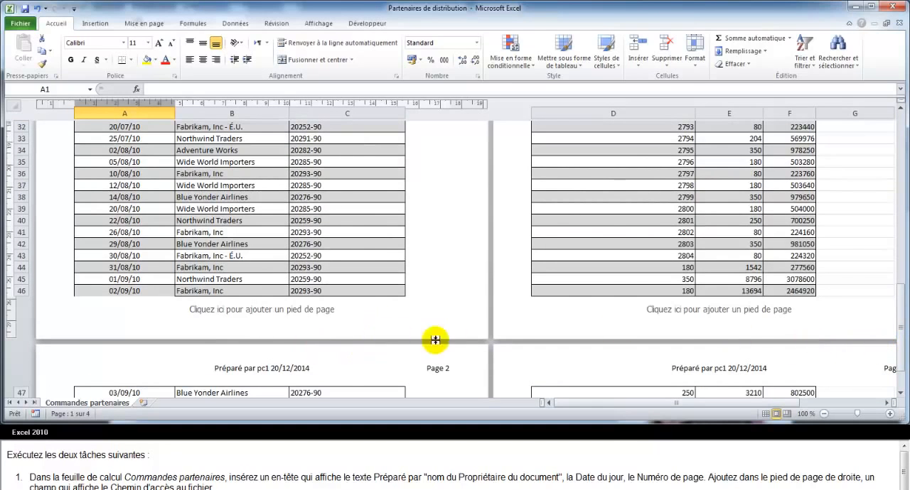
{"action": "left_click", "coordinate": [398, 322]}
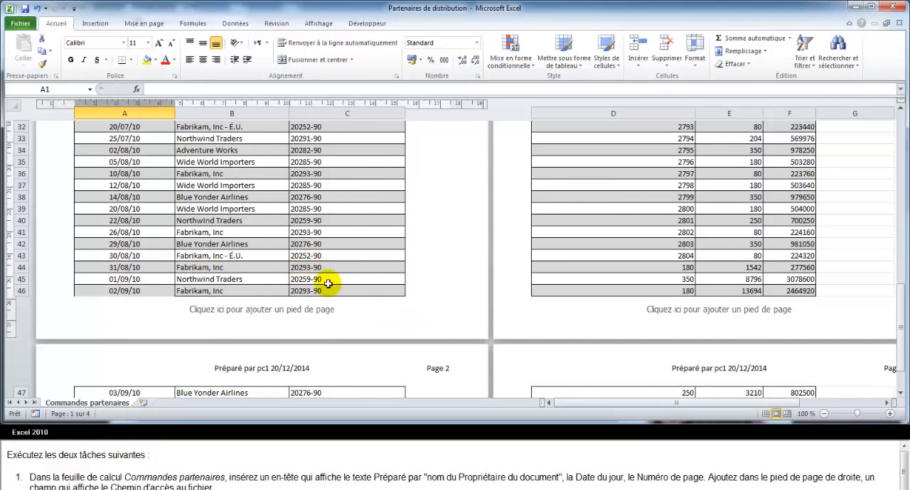
{"action": "left_click", "coordinate": [366, 317]}
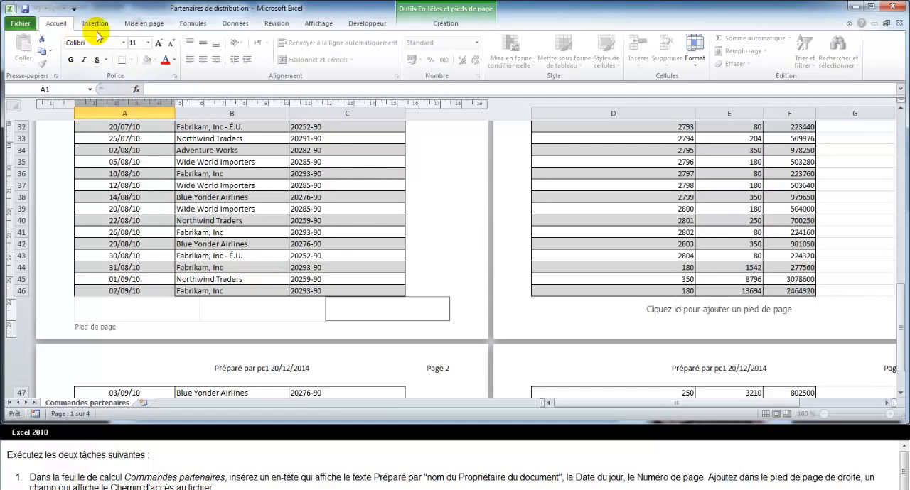
{"action": "left_click", "coordinate": [462, 29]}
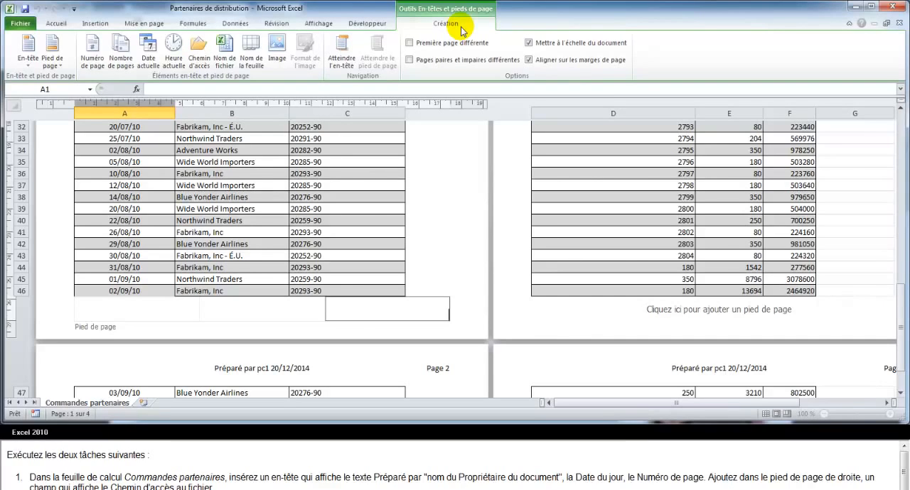
{"action": "left_click", "coordinate": [200, 51]}
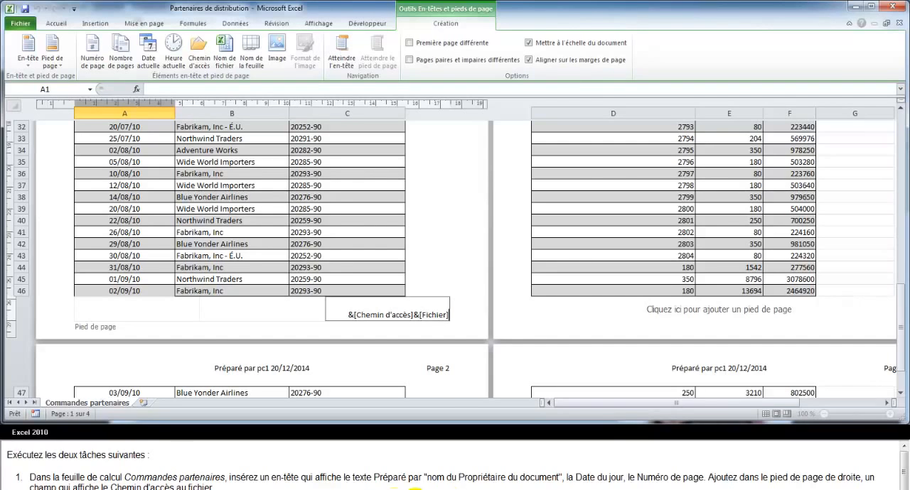
Filter the Prix unitaire column of the Commandes partenaires table to values less than 100.
{"action": "left_click_drag", "start_coordinate": [900, 337], "coordinate": [901, 123]}
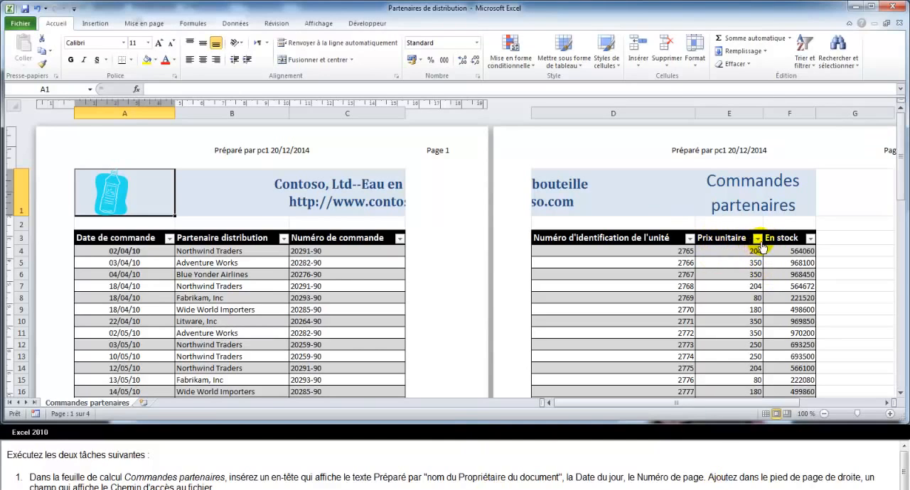
{"action": "left_click", "coordinate": [757, 240]}
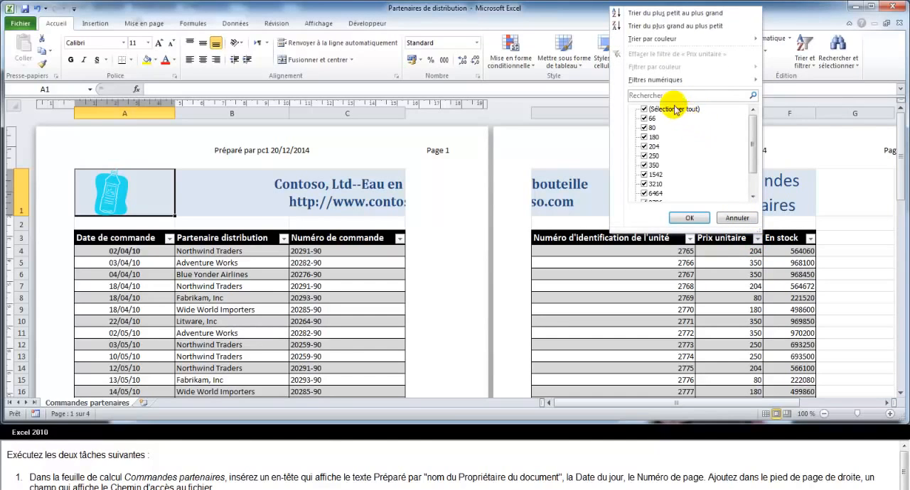
{"action": "mouse_move", "coordinate": [646, 85]}
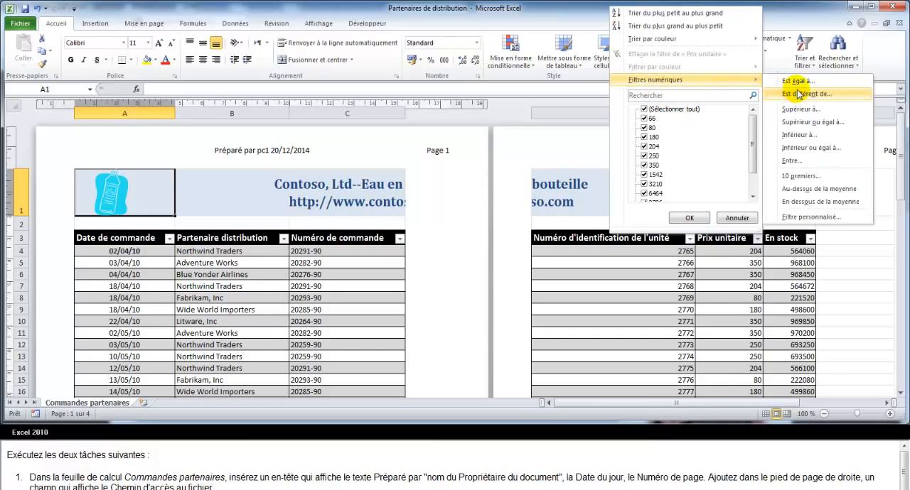
{"action": "left_click", "coordinate": [803, 135]}
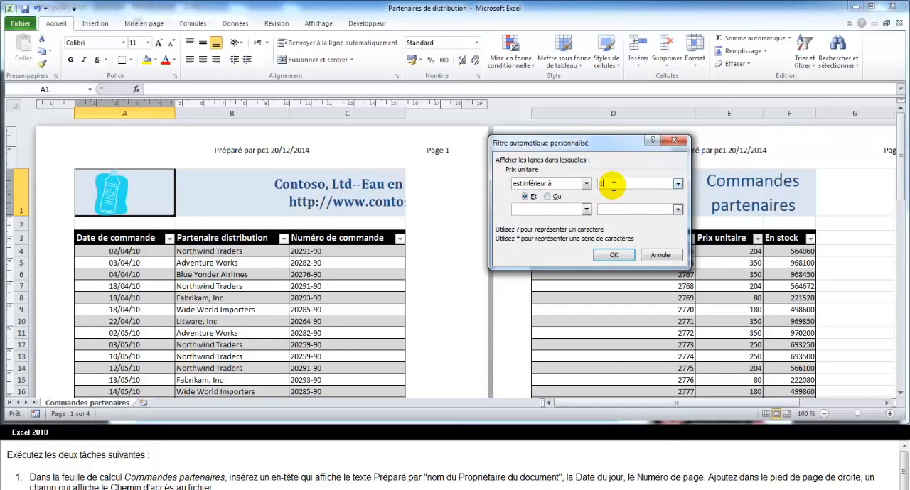
{"action": "left_click", "coordinate": [610, 255]}
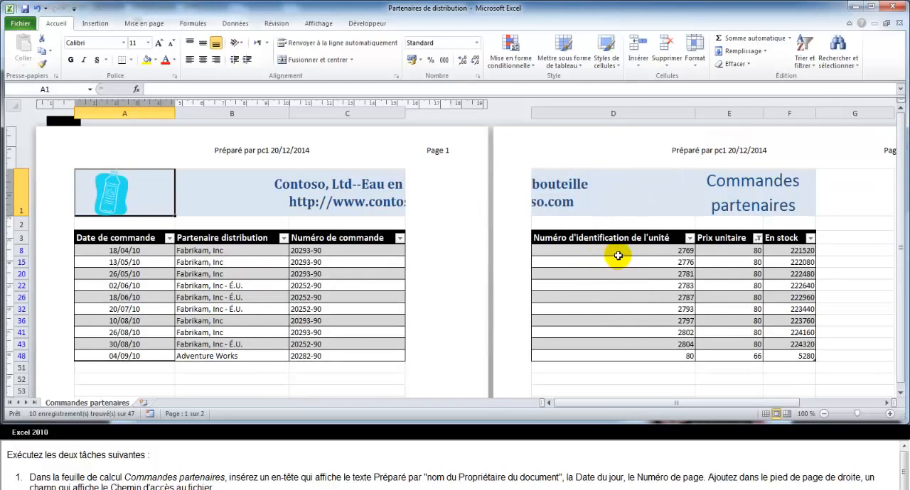
Filter the En stock column of the Commandes partenaires table to values greater than or equal to 223000.
{"action": "left_click", "coordinate": [810, 238]}
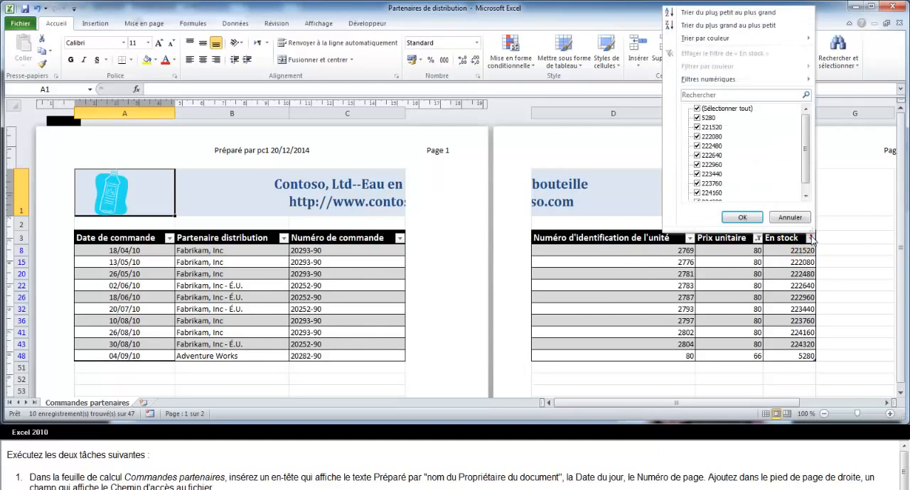
{"action": "mouse_move", "coordinate": [709, 79]}
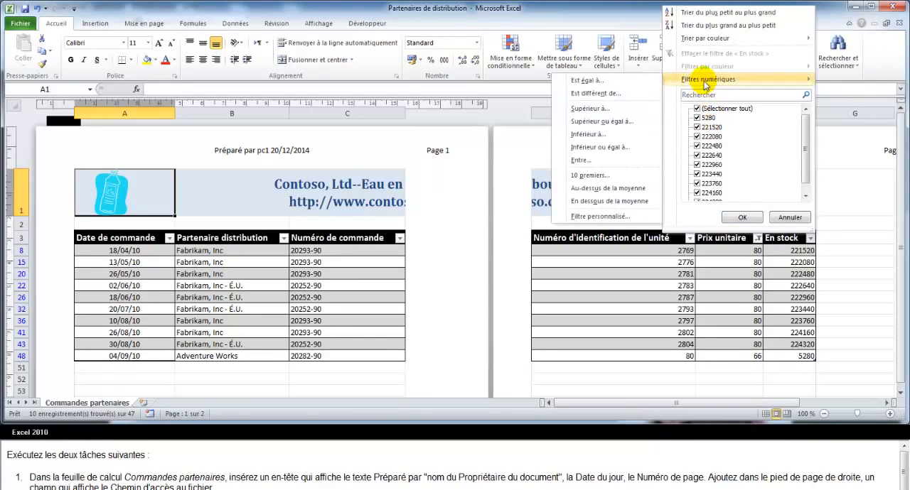
{"action": "left_click", "coordinate": [612, 122]}
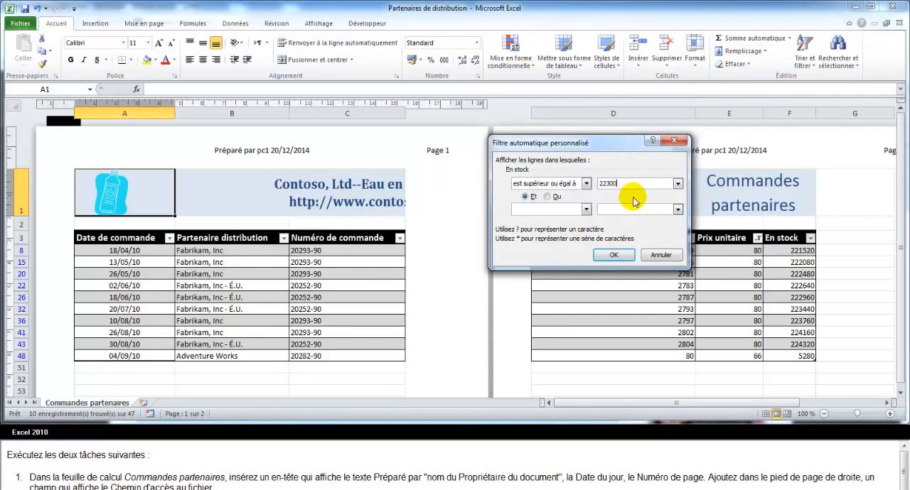
{"action": "left_click", "coordinate": [614, 255]}
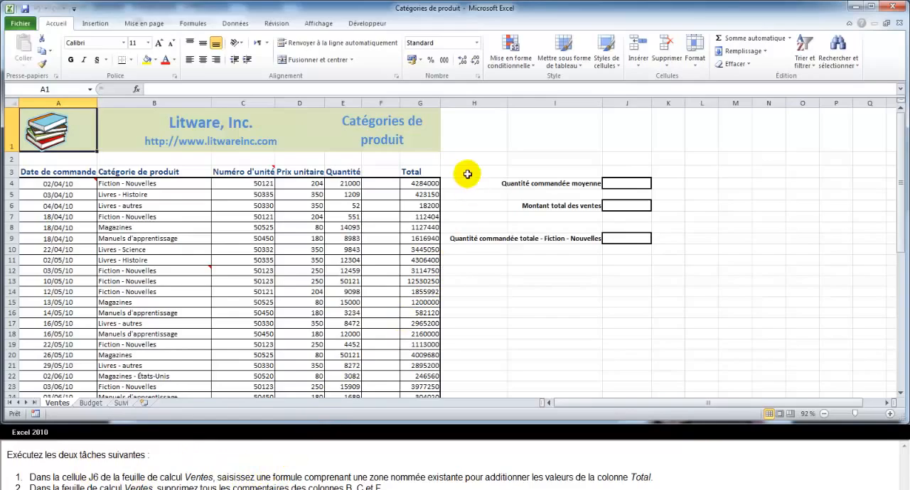
Define the workbook-level name existante for the Total column values in G4:G50 of the Ventes sheet.
{"action": "left_click_drag", "start_coordinate": [425, 184], "coordinate": [432, 366]}
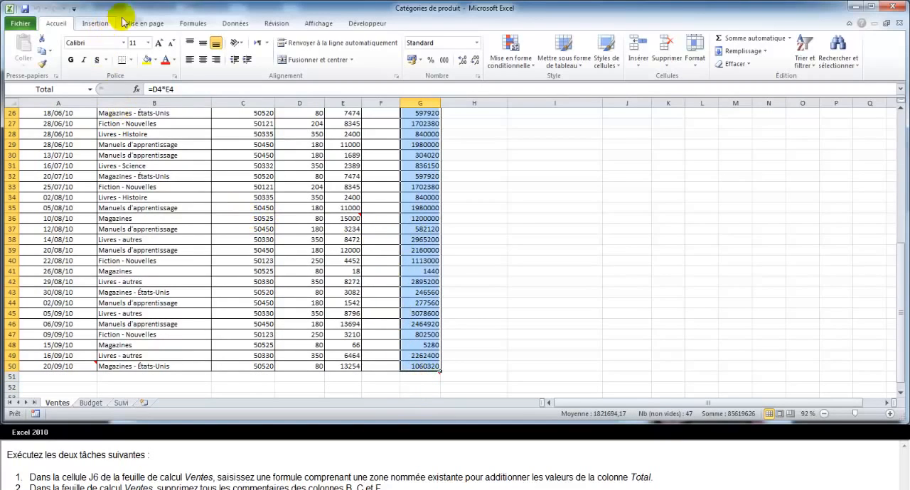
{"action": "left_click", "coordinate": [190, 25]}
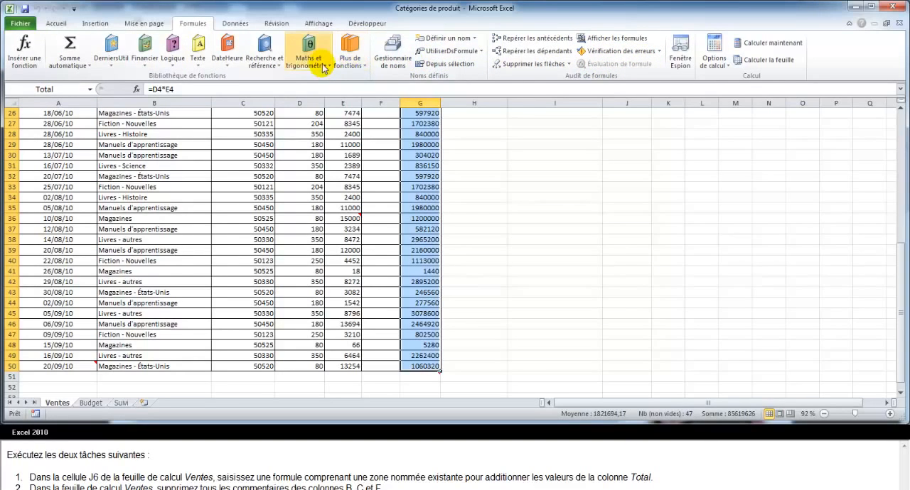
{"action": "left_click", "coordinate": [456, 40]}
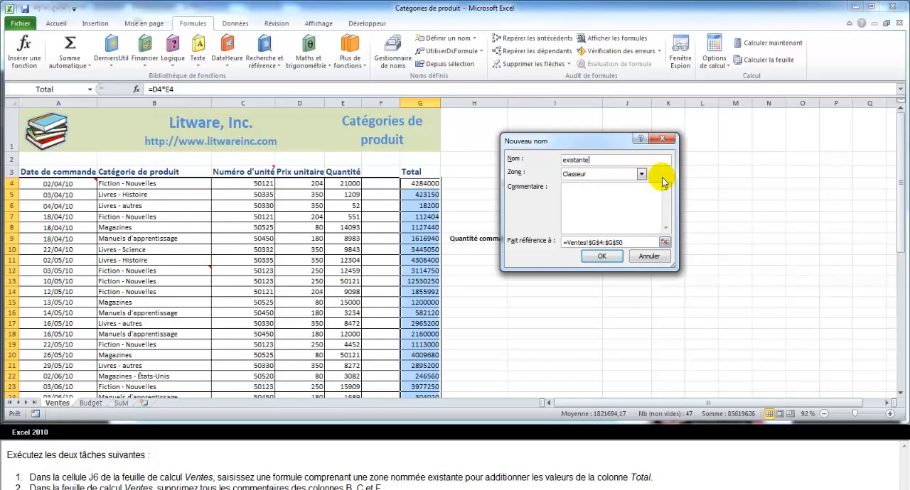
{"action": "left_click", "coordinate": [610, 257]}
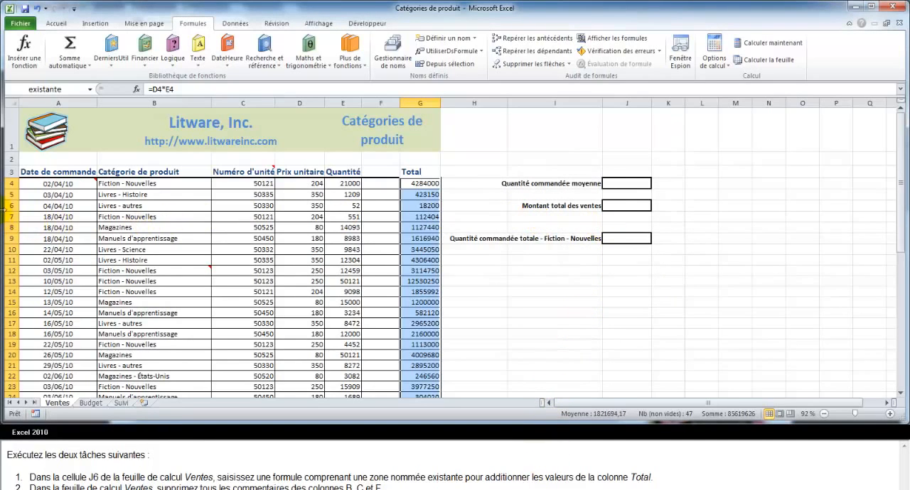
Enter the formula =somme(existante) in cell J6 for Montant total des ventes.
{"action": "left_click", "coordinate": [629, 207]}
{"action": "left_click", "coordinate": [629, 207]}
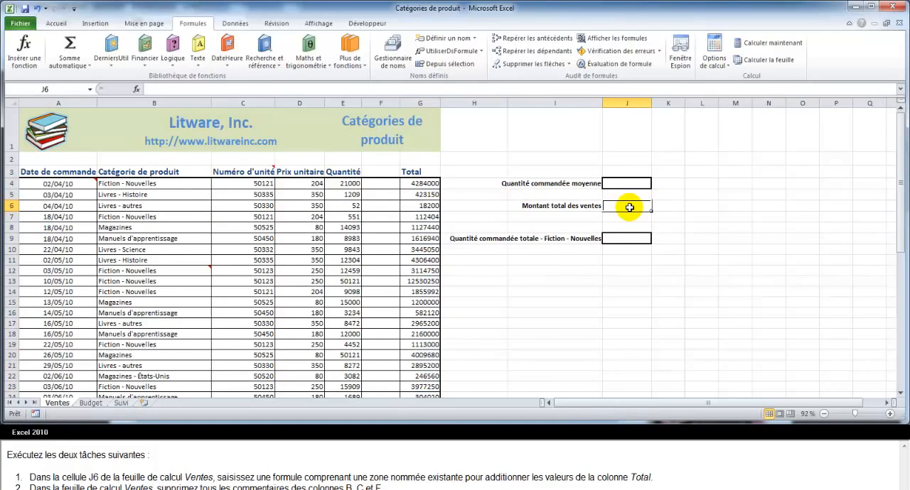
{"action": "type", "text": "="}
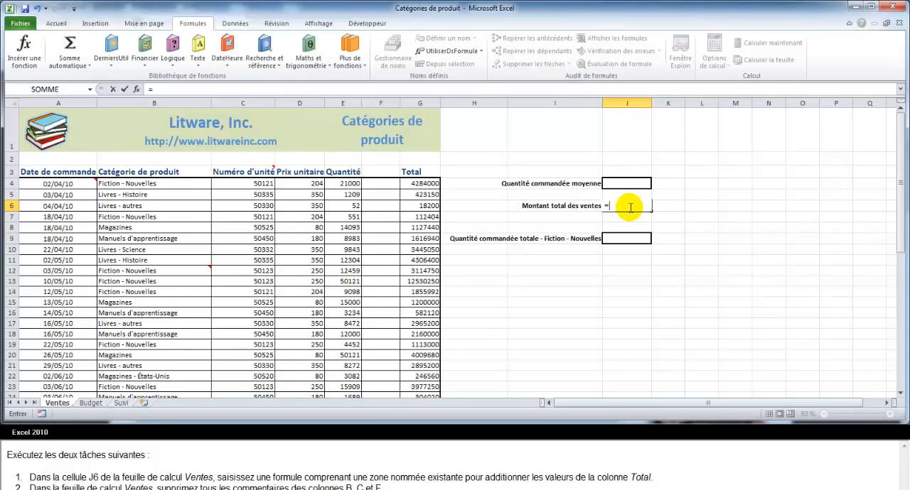
{"action": "type", "text": "s"}
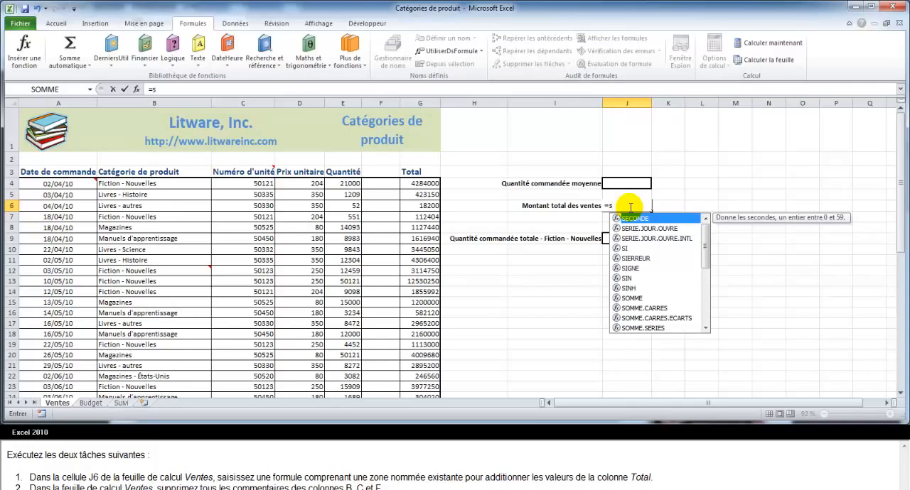
{"action": "type", "text": "omme"}
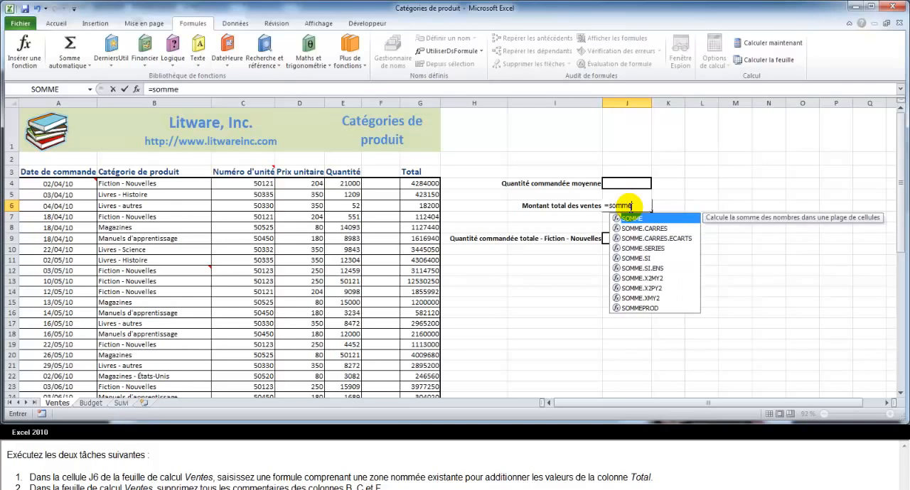
{"action": "type", "text": "("}
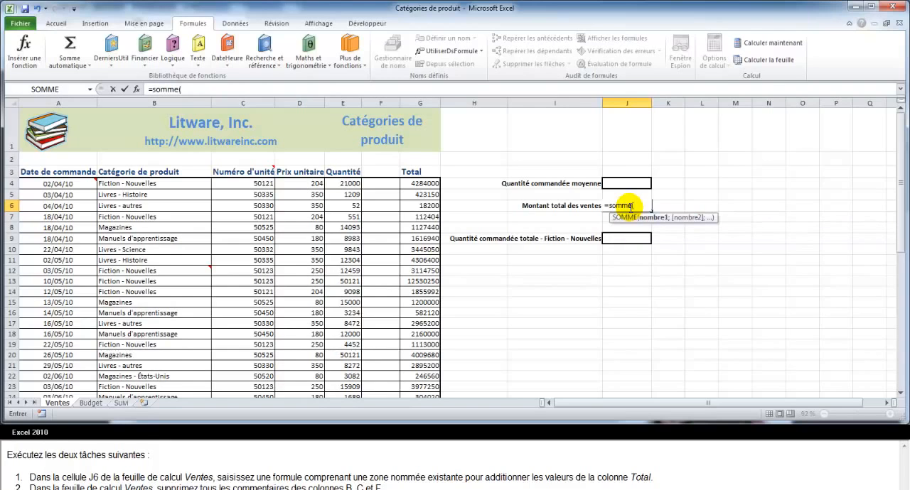
{"action": "type", "text": "e"}
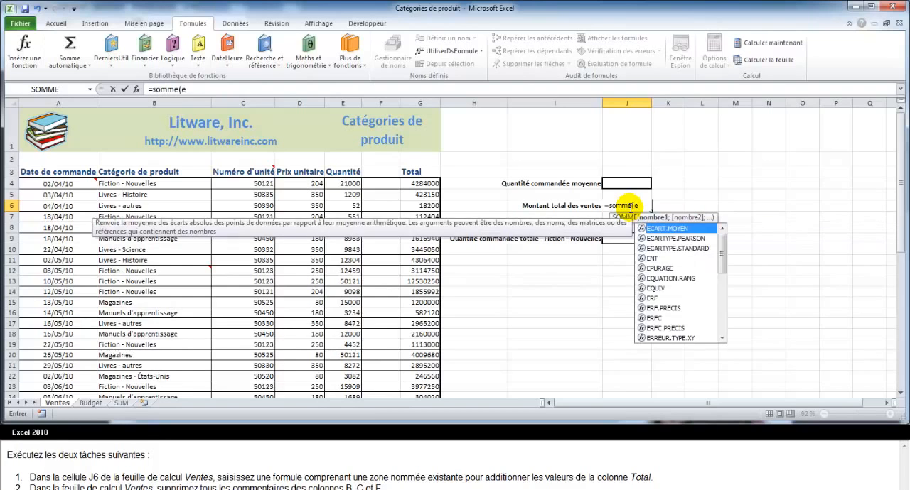
{"action": "type", "text": "x"}
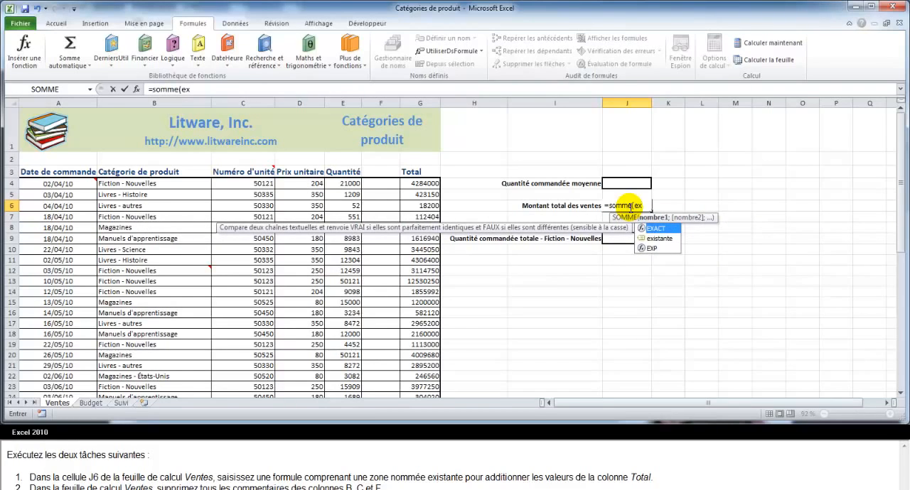
{"action": "double_click", "coordinate": [661, 239]}
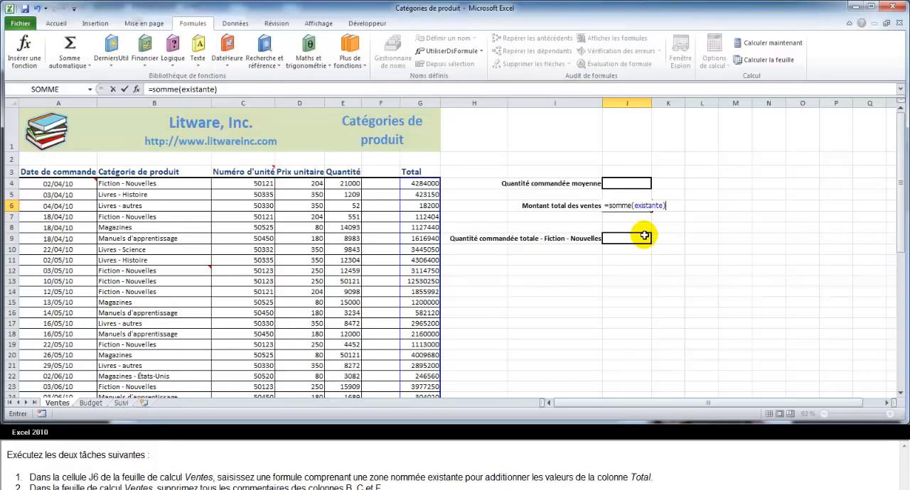
{"action": "key", "text": "Return"}
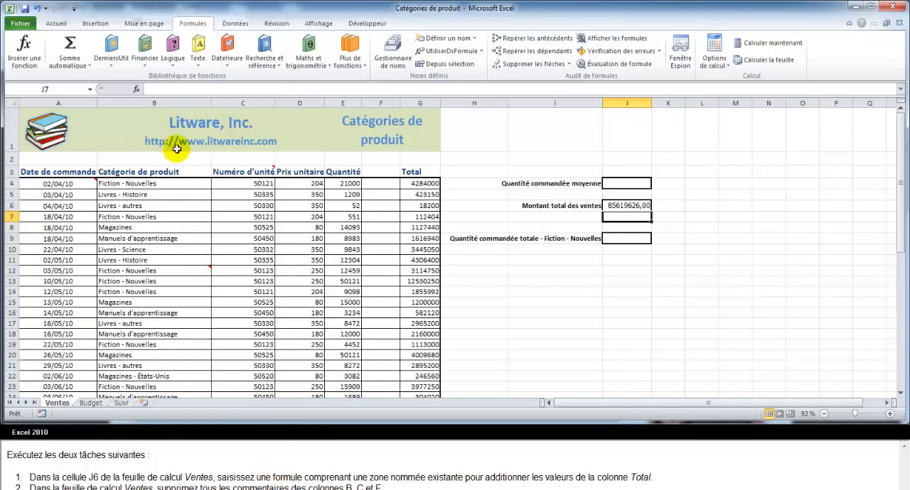
Delete all comments from columns B, C and F of the Ventes sheet.
{"action": "left_click", "coordinate": [167, 101]}
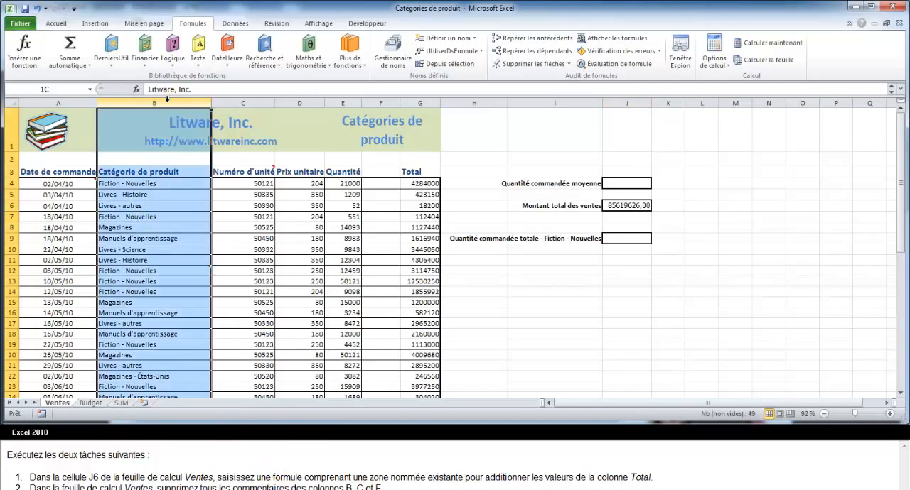
{"action": "left_click_drag", "start_coordinate": [168, 102], "coordinate": [239, 106]}
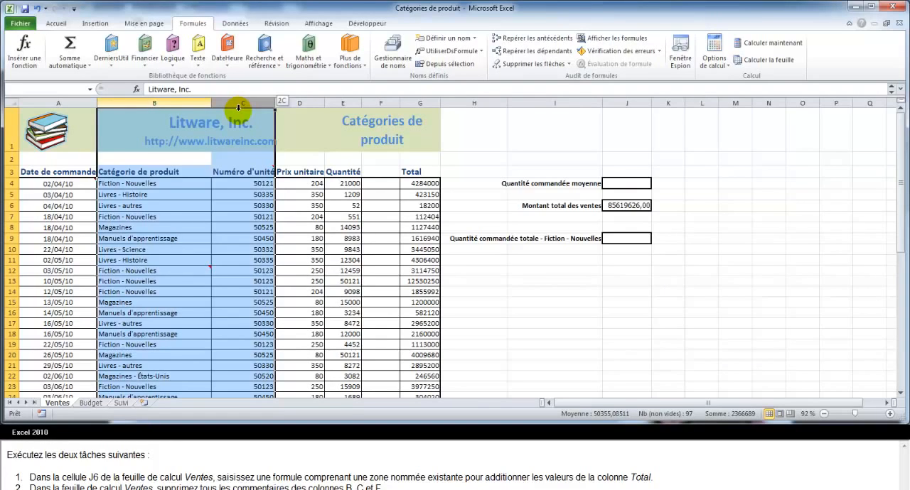
{"action": "left_click_drag", "start_coordinate": [239, 107], "coordinate": [272, 111]}
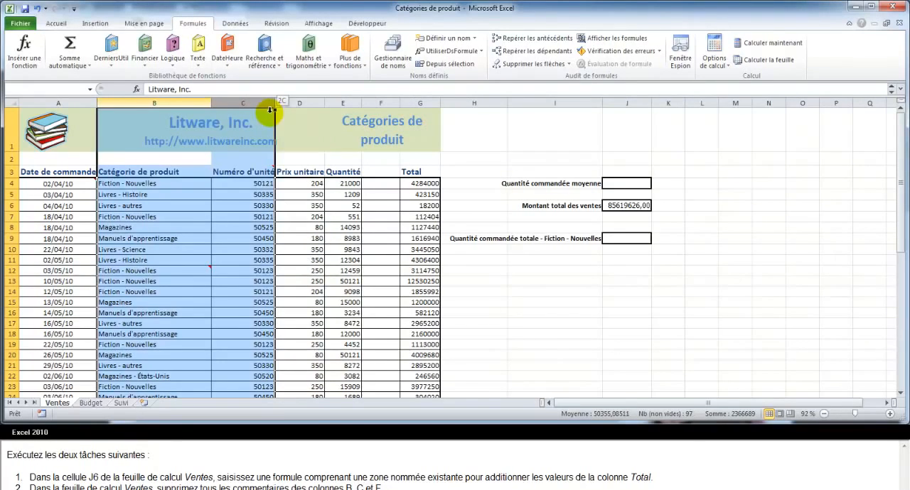
{"action": "left_click", "coordinate": [378, 103], "text": "ctrl"}
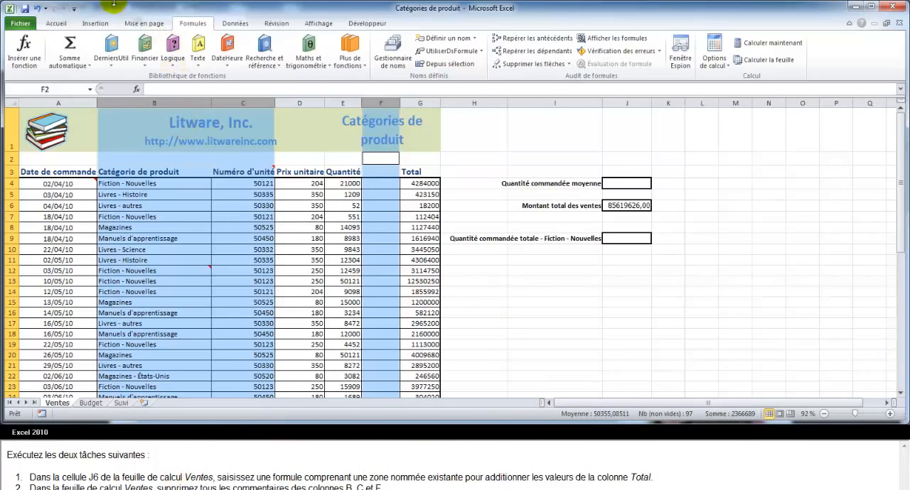
{"action": "left_click", "coordinate": [277, 23]}
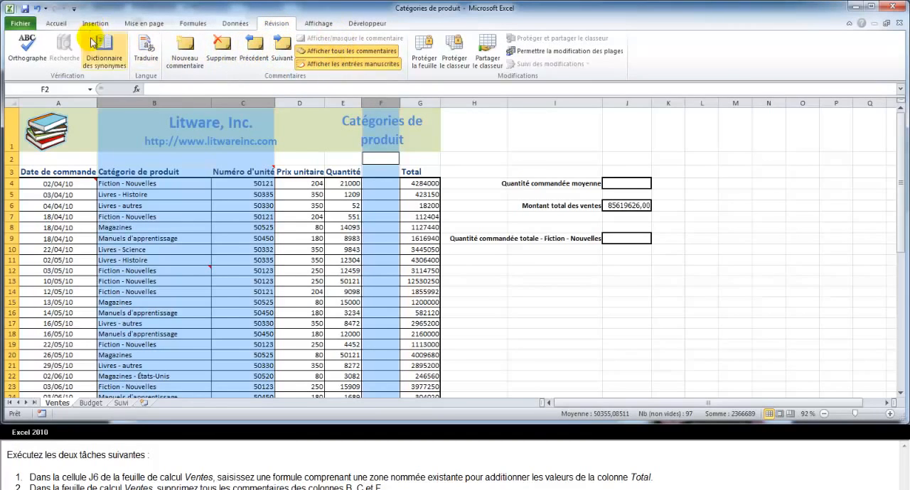
{"action": "left_click", "coordinate": [223, 48]}
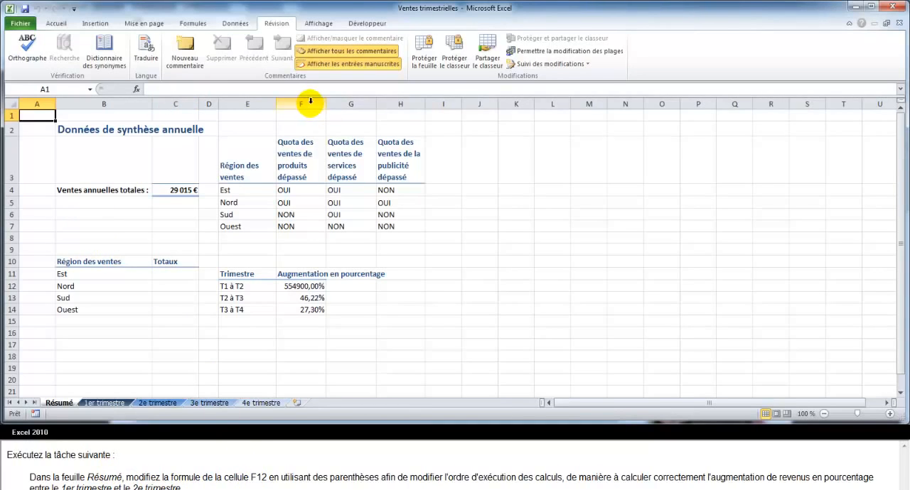
Add parentheses around the subtraction '2e trimestre'!F12-'1er trimestre'!F12 in the formula of cell F12 on the Résumé sheet.
{"action": "left_click", "coordinate": [306, 286]}
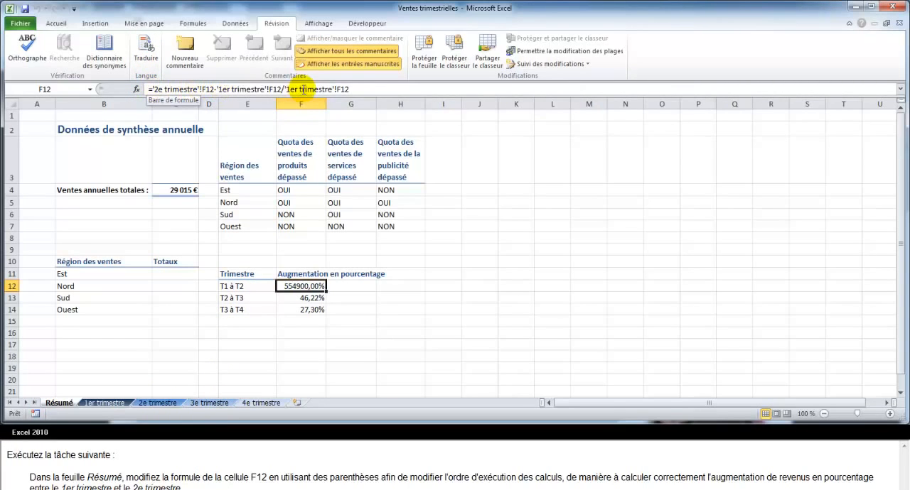
{"action": "left_click", "coordinate": [151, 89]}
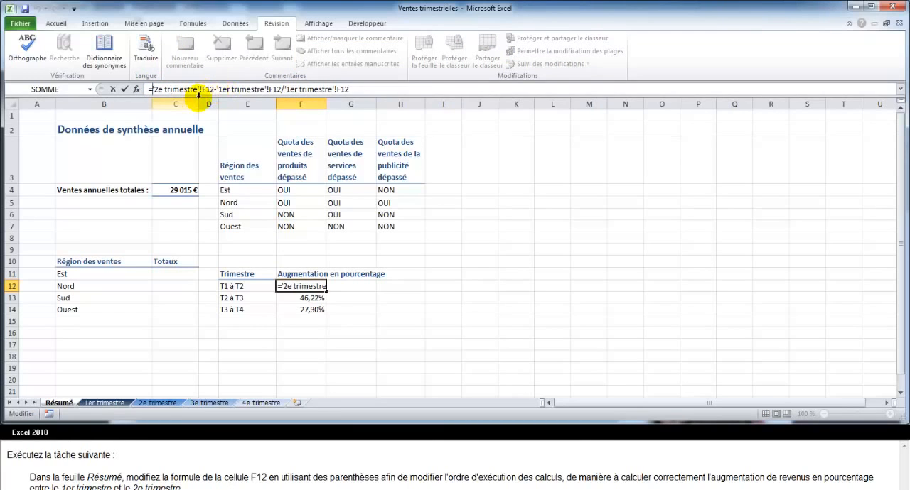
{"action": "type", "text": "("}
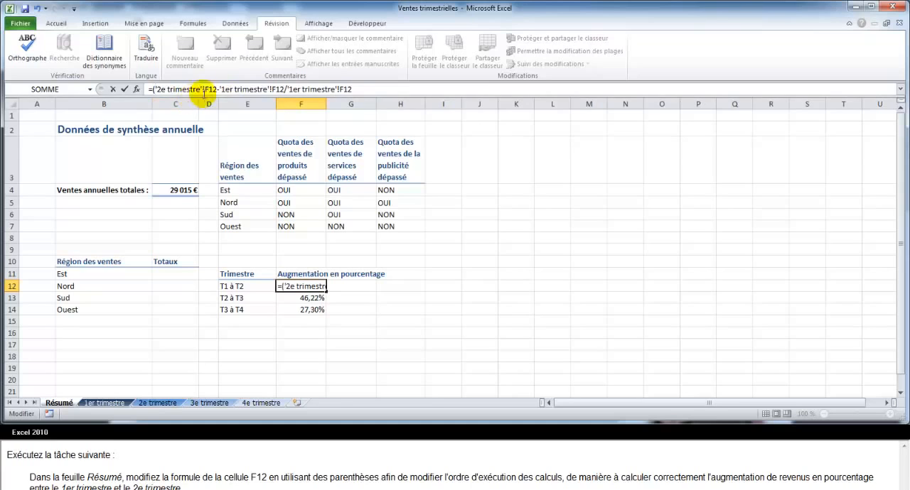
{"action": "left_click", "coordinate": [284, 88]}
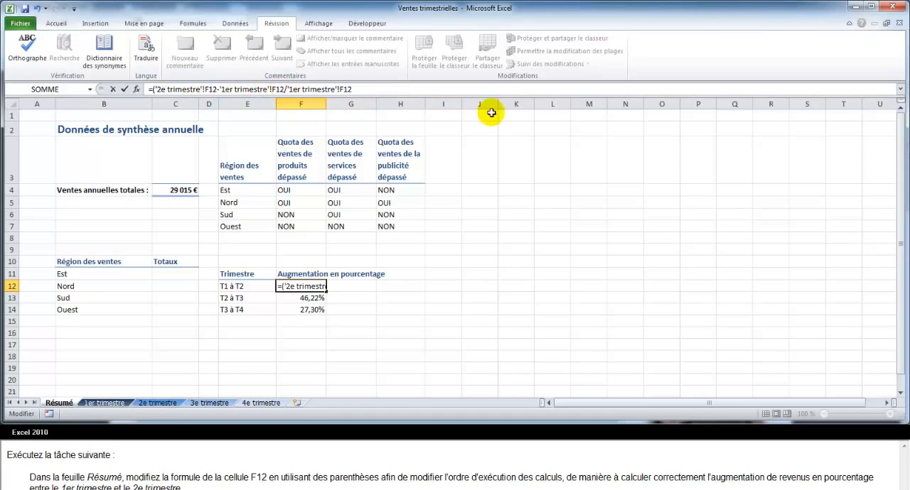
{"action": "type", "text": ")"}
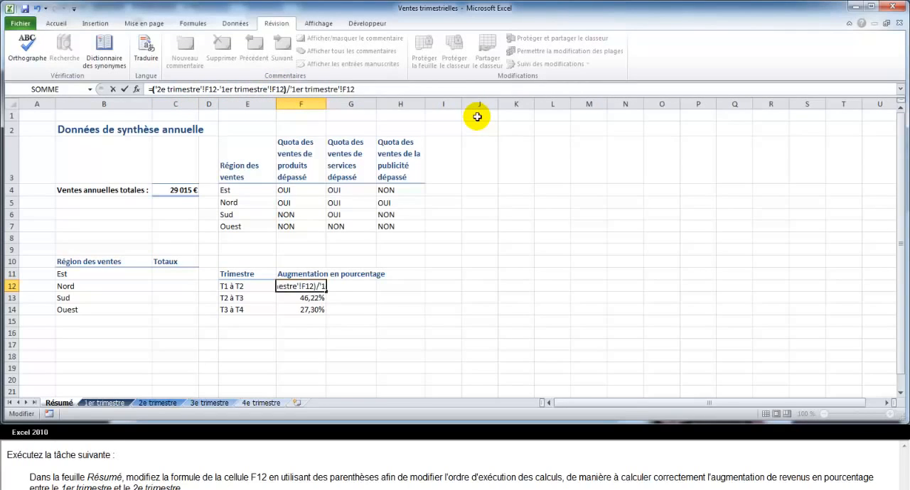
{"action": "key", "text": "Return"}
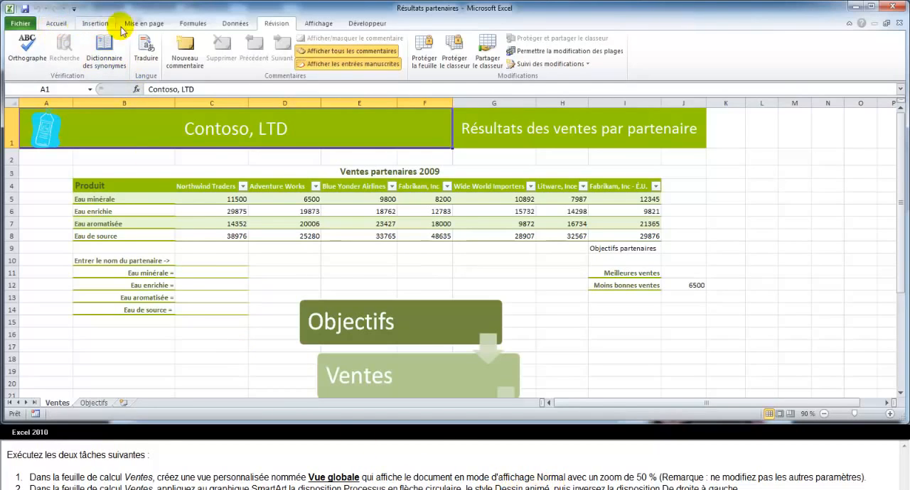
Set the zoom of the Ventes sheet in the Résultats partenaires workbook to 50 %.
{"action": "left_click", "coordinate": [316, 23]}
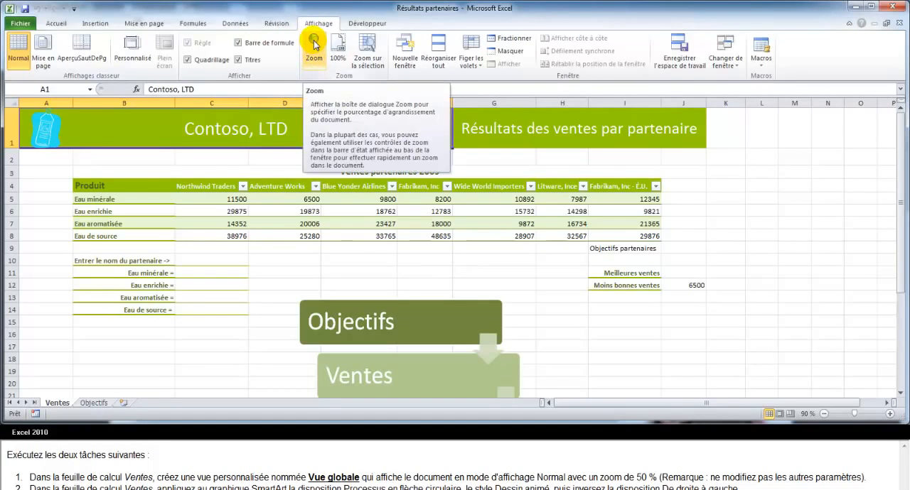
{"action": "left_click", "coordinate": [314, 44]}
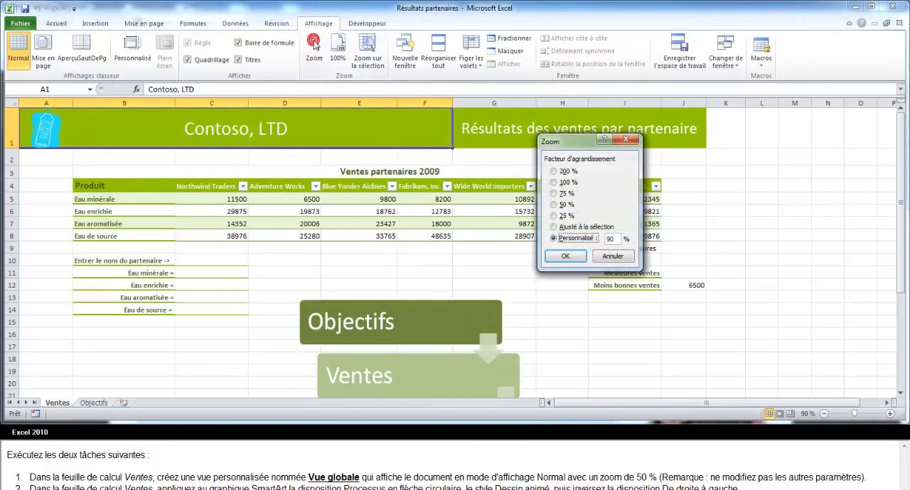
{"action": "left_click", "coordinate": [554, 205]}
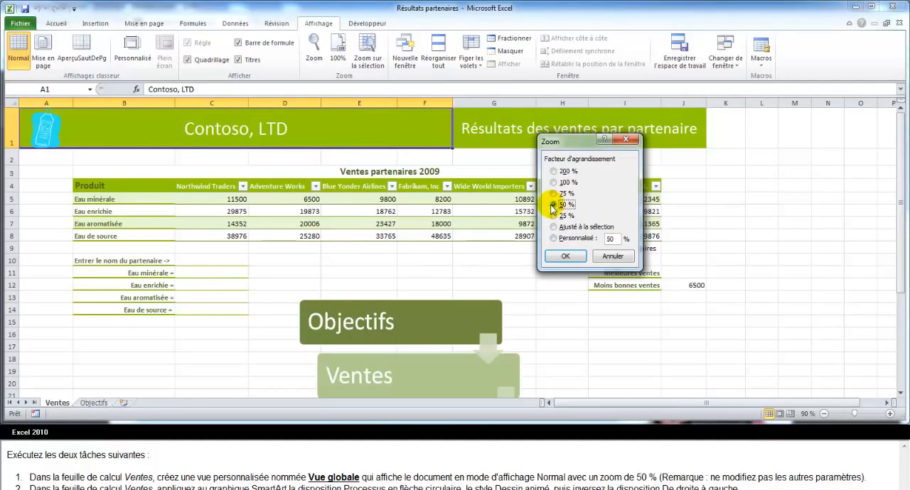
{"action": "left_click", "coordinate": [565, 257]}
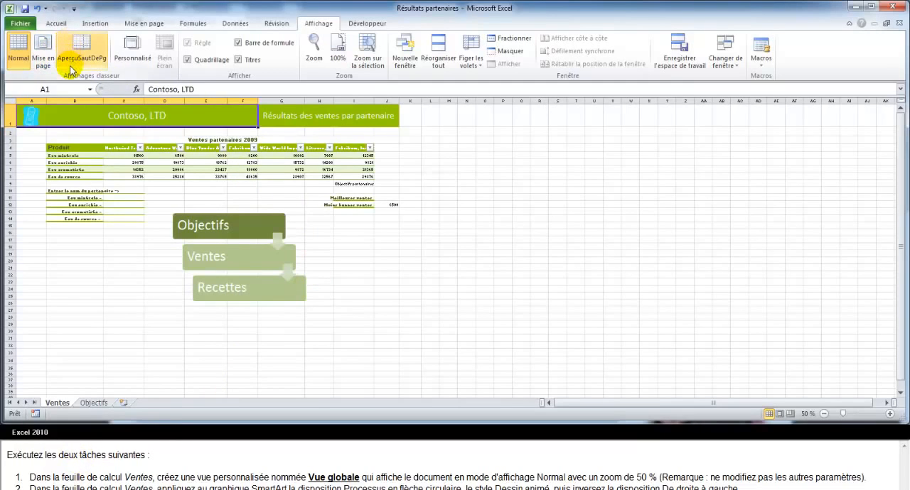
Add a custom view named Vue globale, keeping the print settings and the hidden row, column and filter settings included.
{"action": "left_click", "coordinate": [133, 44]}
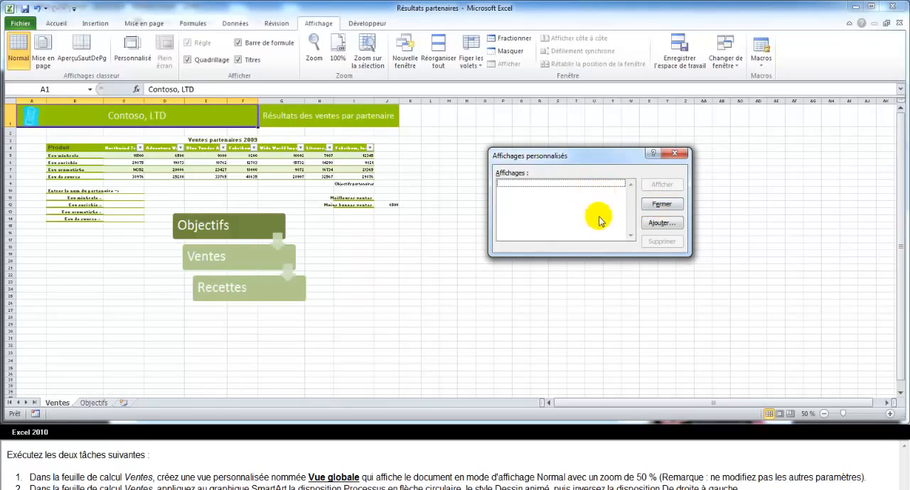
{"action": "left_click", "coordinate": [660, 222]}
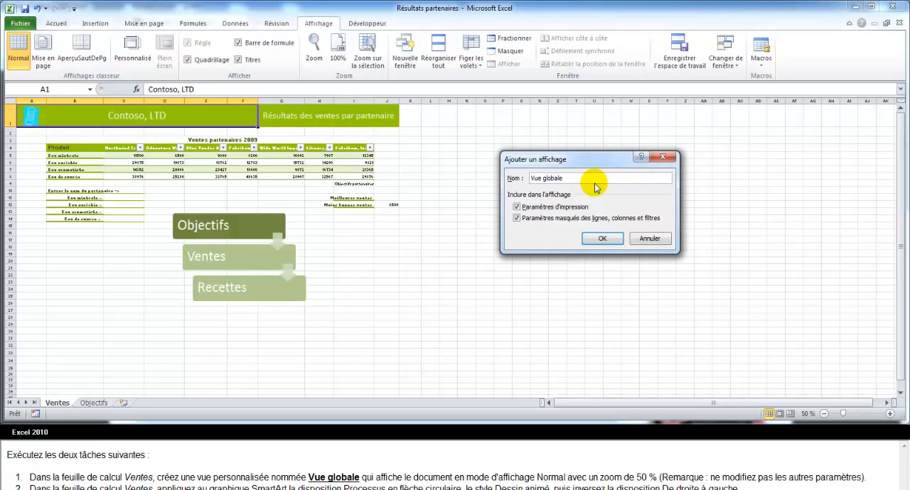
{"action": "left_click", "coordinate": [603, 239]}
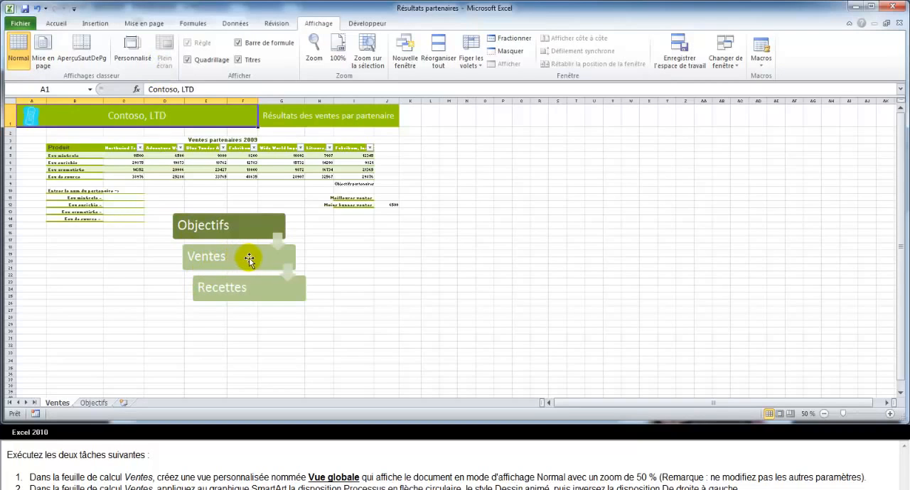
Apply the Processus en flèche circulaire layout to the Objectifs, Ventes, Recettes SmartArt graphic on the Ventes sheet.
{"action": "left_click", "coordinate": [251, 260]}
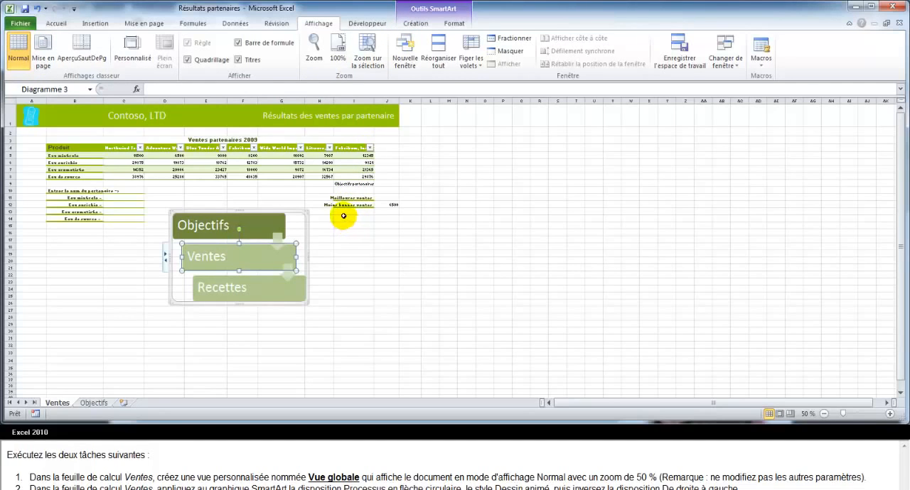
{"action": "left_click", "coordinate": [260, 229]}
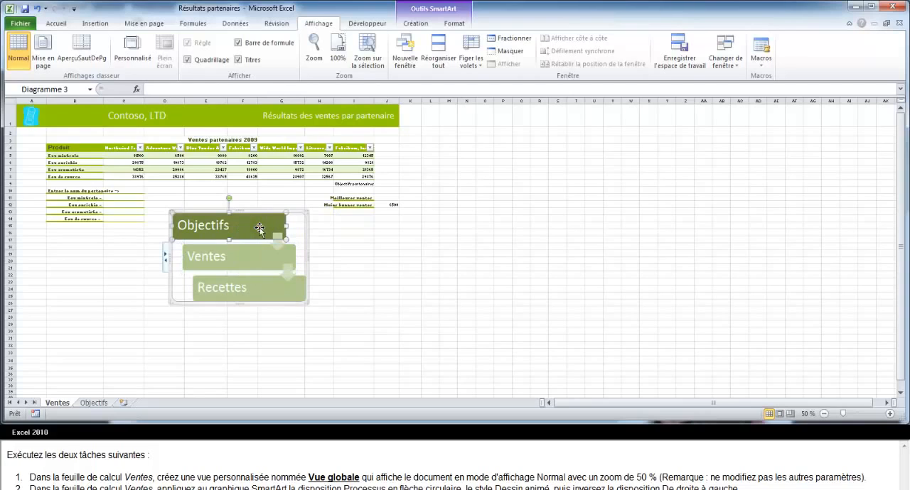
{"action": "left_click", "coordinate": [307, 229]}
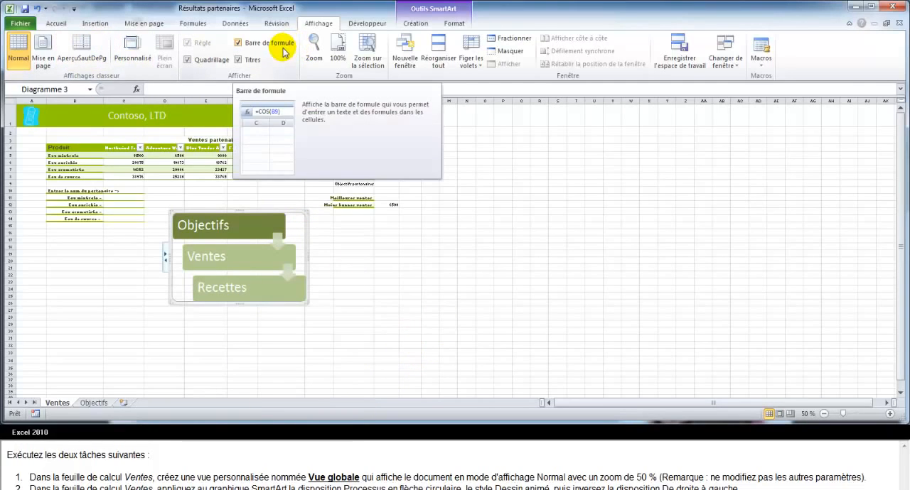
{"action": "left_click", "coordinate": [413, 23]}
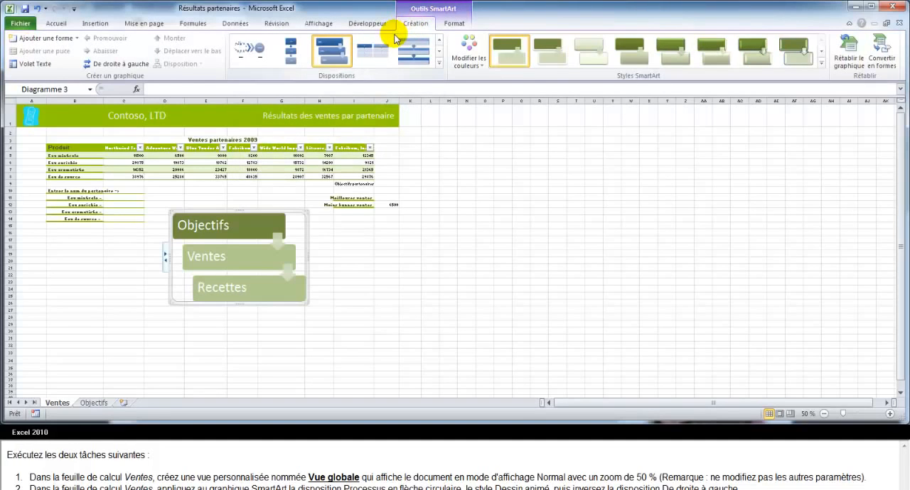
{"action": "left_click", "coordinate": [439, 65]}
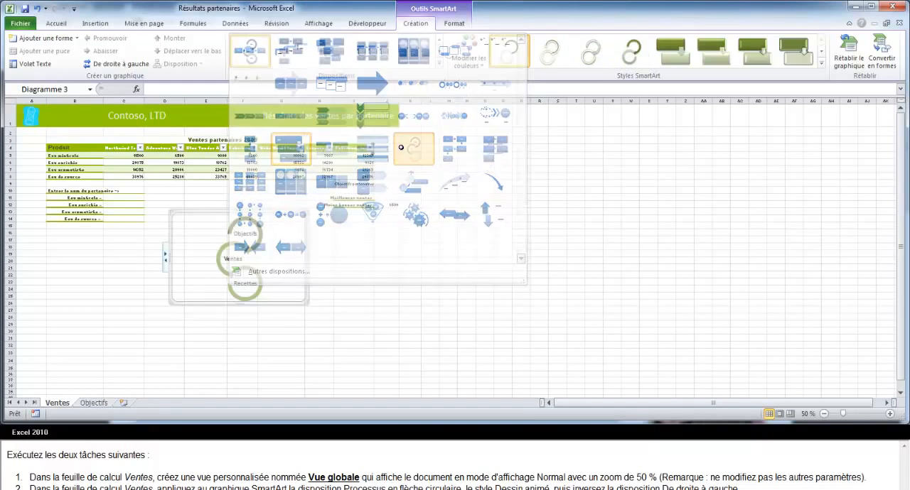
{"action": "left_click", "coordinate": [403, 148]}
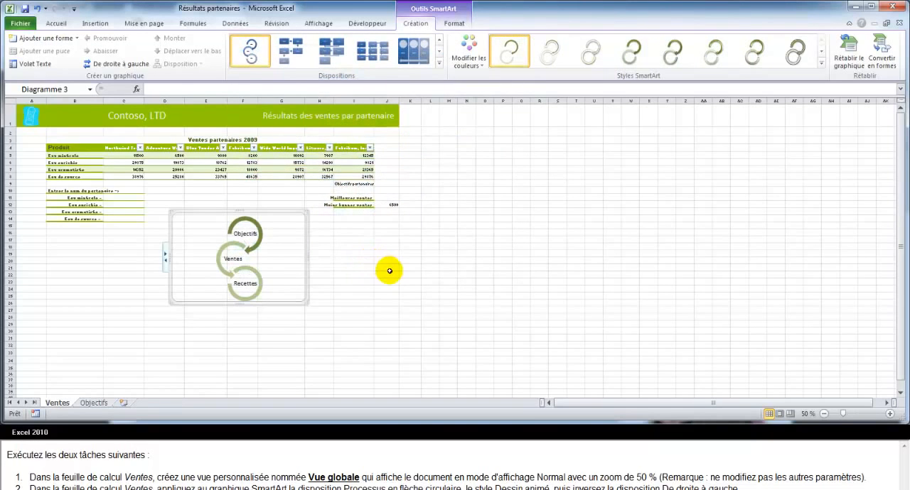
Apply the 3D style Dessin animé to the SmartArt graphic and reverse its layout with De droite à gauche.
{"action": "left_click", "coordinate": [822, 65]}
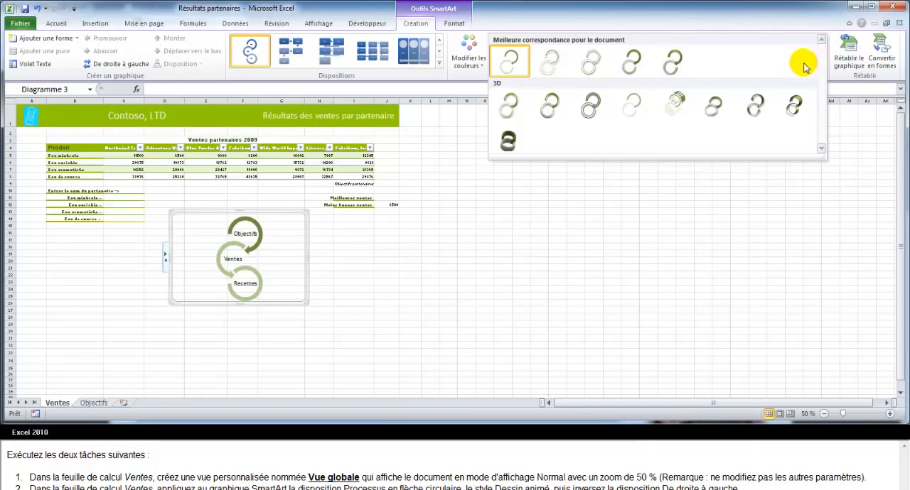
{"action": "left_click", "coordinate": [594, 107]}
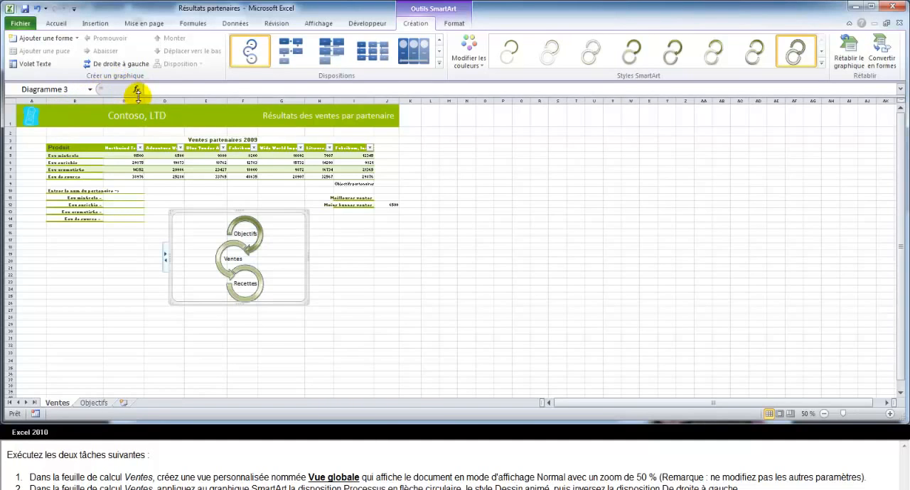
{"action": "left_click", "coordinate": [108, 65]}
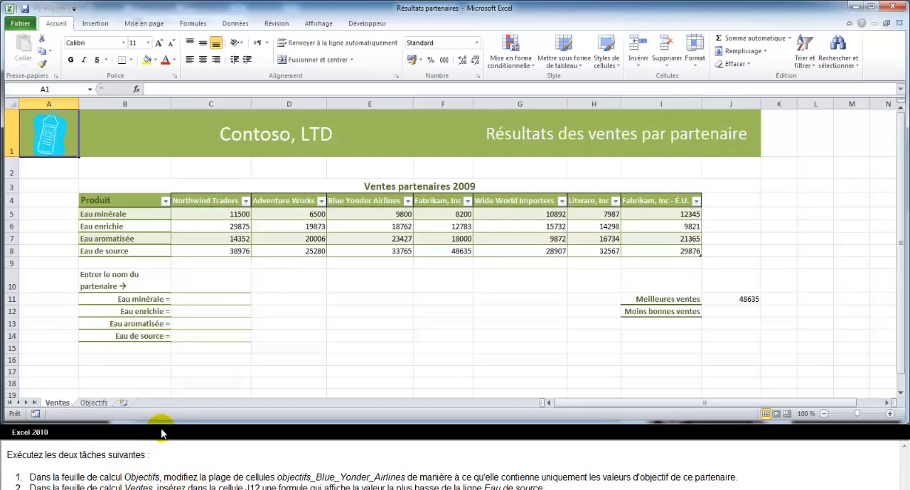
Redefine the named range objectifs_Blue_Yonder_Airlines to refer to cells E4:E7 of the Objectifs sheet.
{"action": "left_click", "coordinate": [95, 404]}
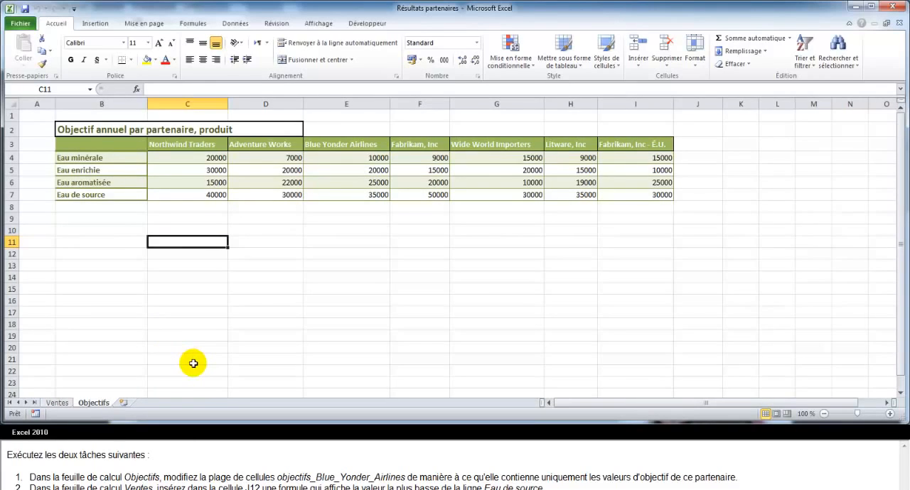
{"action": "left_click", "coordinate": [192, 23]}
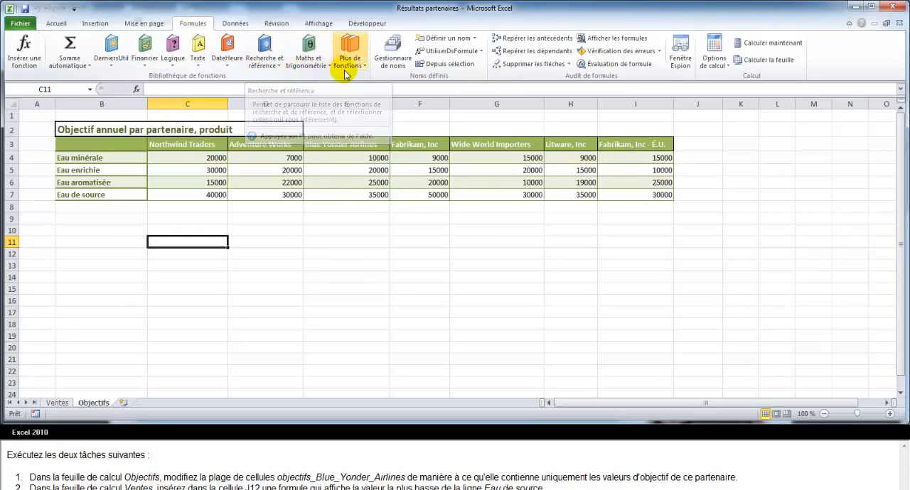
{"action": "left_click", "coordinate": [395, 62]}
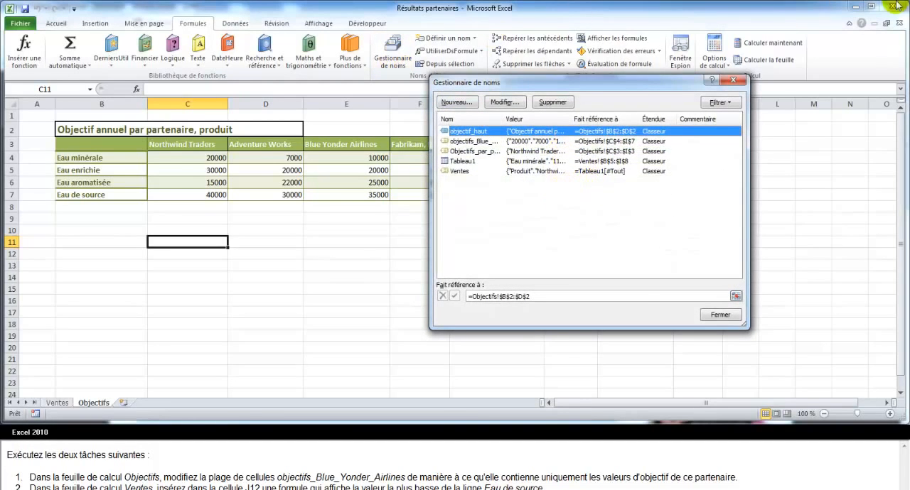
{"action": "left_click_drag", "start_coordinate": [502, 119], "coordinate": [559, 118]}
{"action": "left_click", "coordinate": [527, 144]}
{"action": "left_click", "coordinate": [504, 102]}
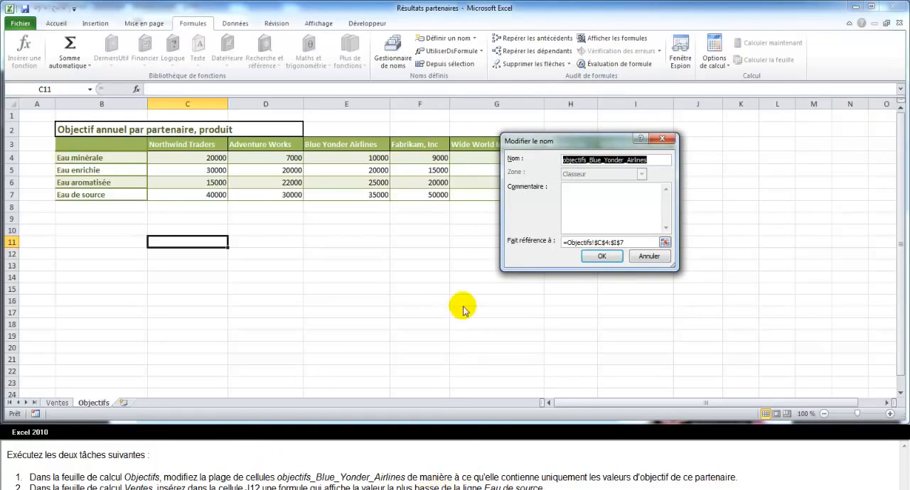
{"action": "left_click", "coordinate": [664, 242]}
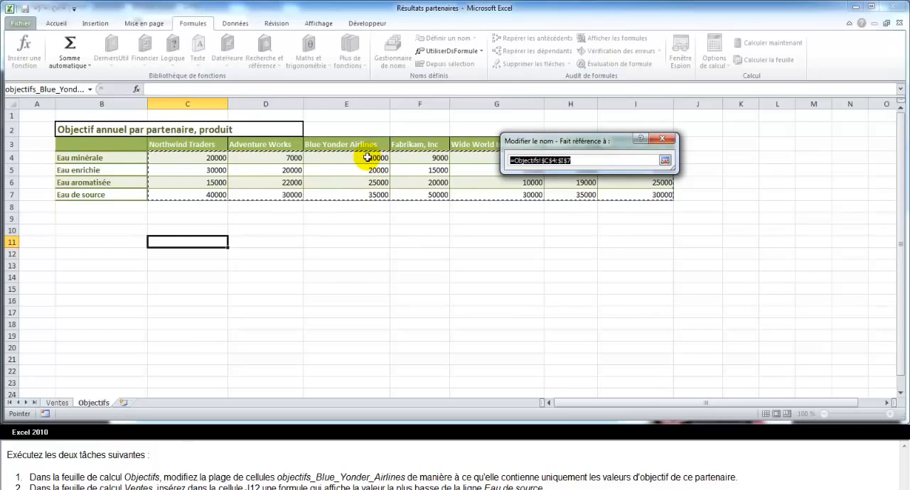
{"action": "left_click_drag", "start_coordinate": [367, 157], "coordinate": [364, 194]}
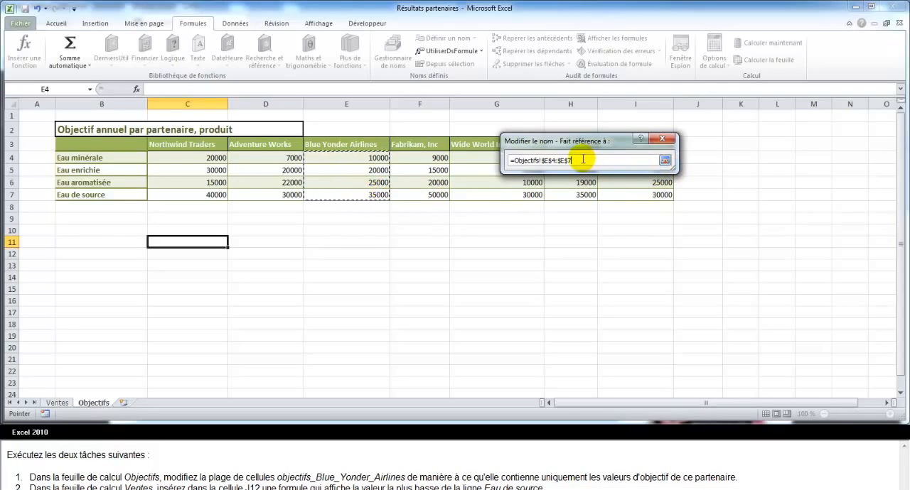
{"action": "left_click", "coordinate": [663, 160]}
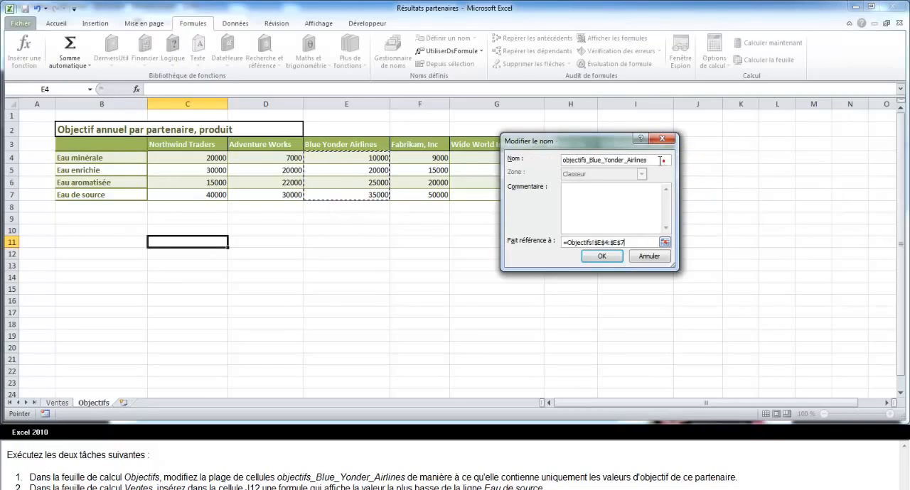
{"action": "left_click", "coordinate": [602, 256]}
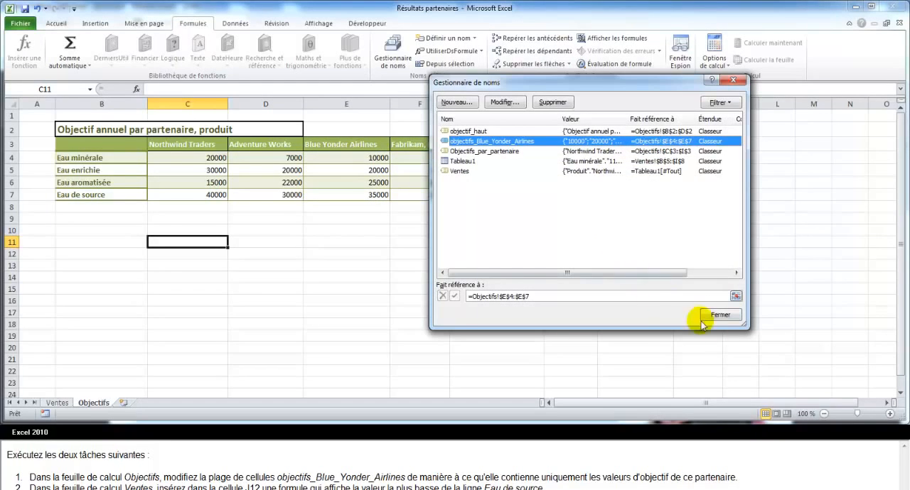
{"action": "left_click", "coordinate": [721, 315]}
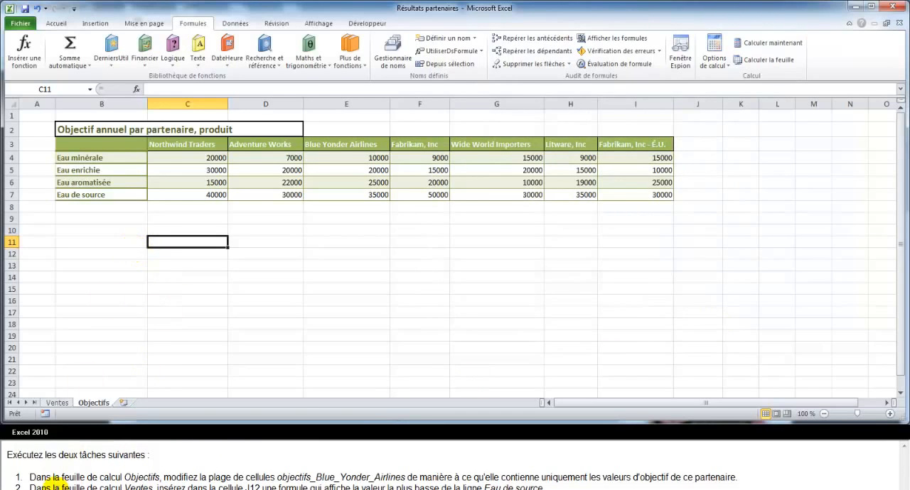
Enter the formula =MIN(C8:I8) in cell J12 of the Ventes sheet for the lowest Eau de source value.
{"action": "left_click", "coordinate": [58, 403]}
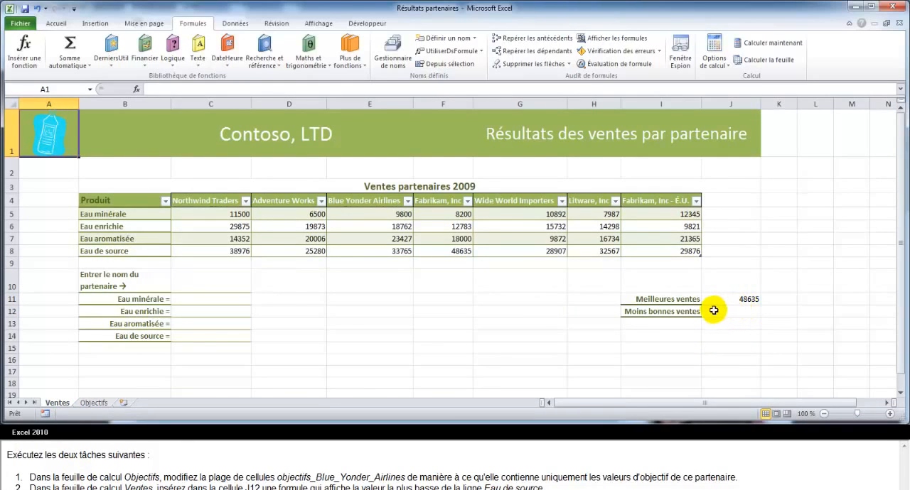
{"action": "left_click", "coordinate": [680, 312]}
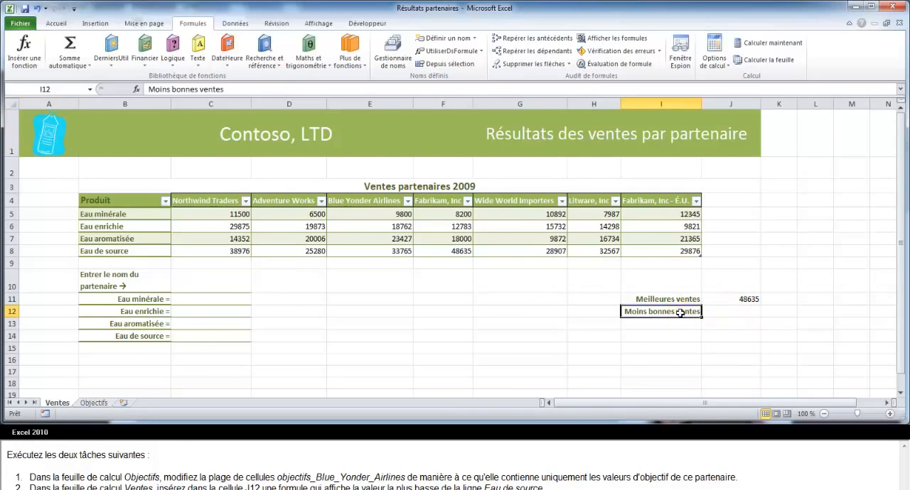
{"action": "left_click", "coordinate": [720, 314]}
{"action": "left_click", "coordinate": [716, 319]}
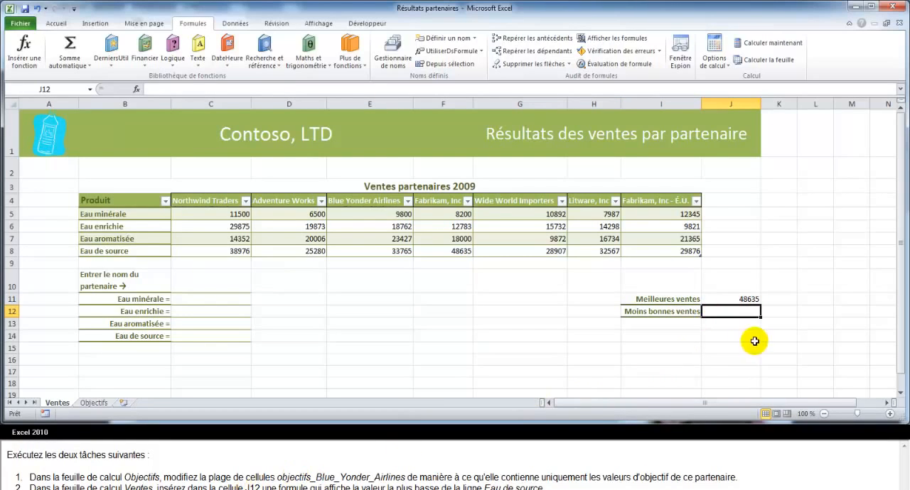
{"action": "type", "text": "="}
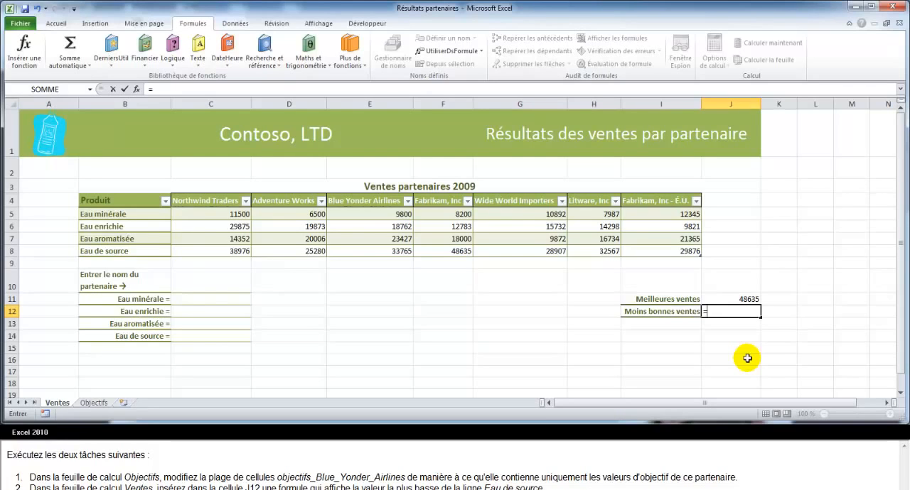
{"action": "type", "text": "m"}
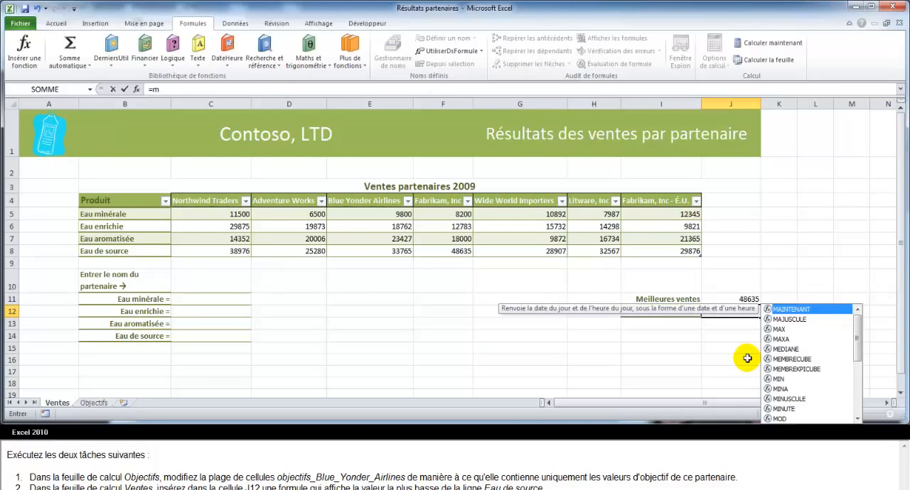
{"action": "type", "text": "in"}
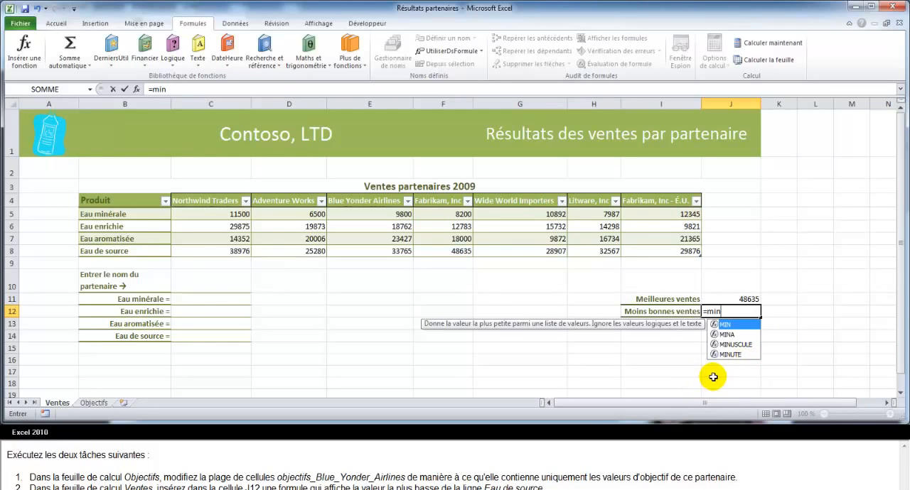
{"action": "type", "text": "("}
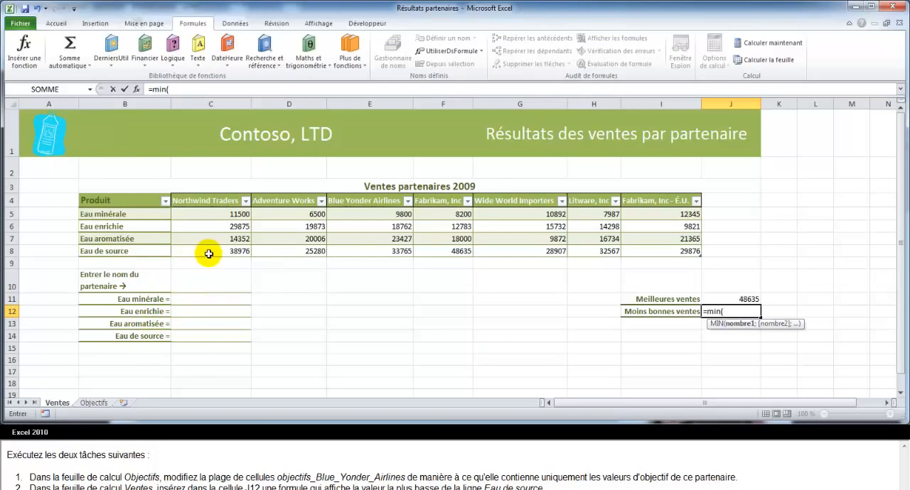
{"action": "left_click_drag", "start_coordinate": [226, 253], "coordinate": [656, 256]}
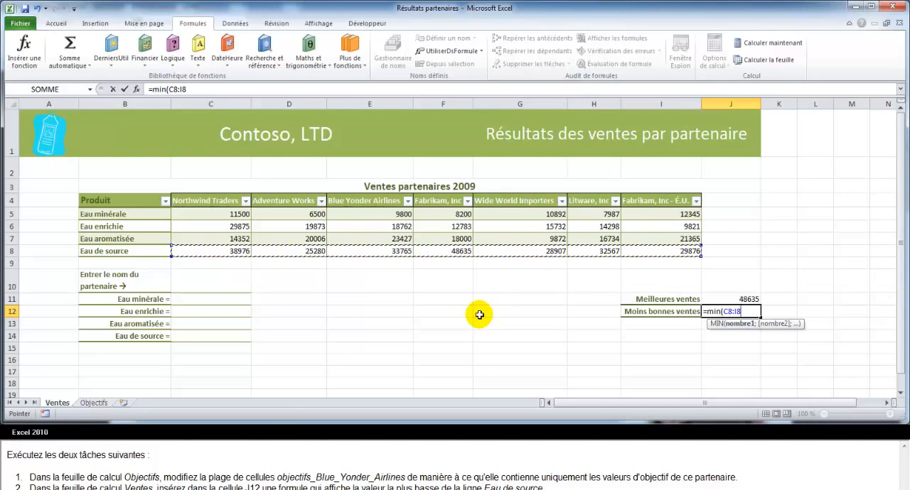
{"action": "type", "text": ")"}
{"action": "key", "text": "Return"}
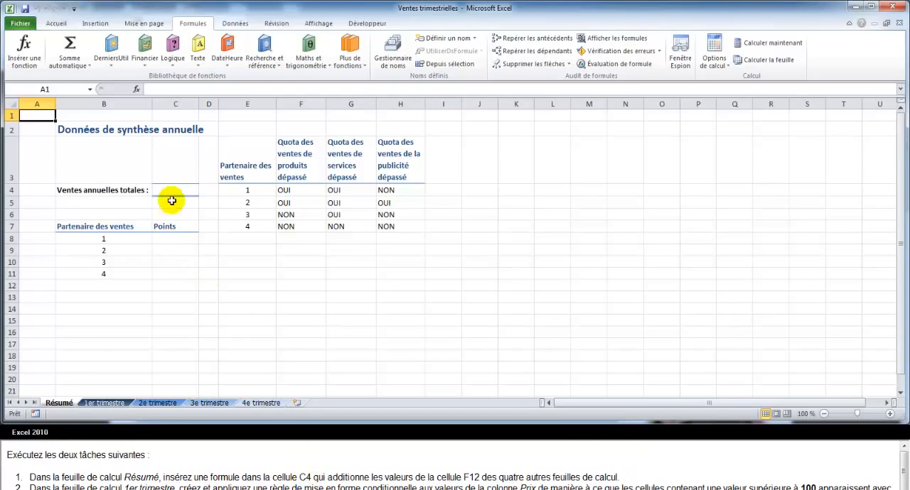
Start a formula in cell C4 of the Résumé sheet for the total annual sales.
{"action": "left_click", "coordinate": [168, 188]}
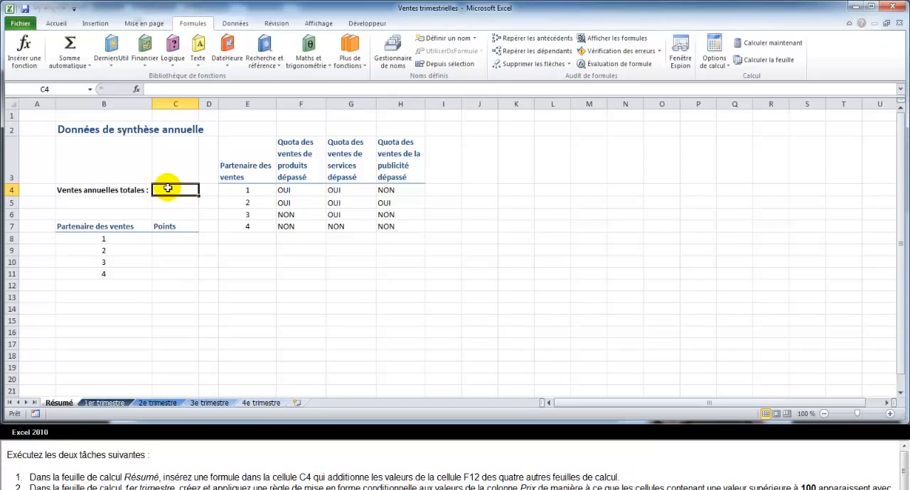
{"action": "type", "text": "="}
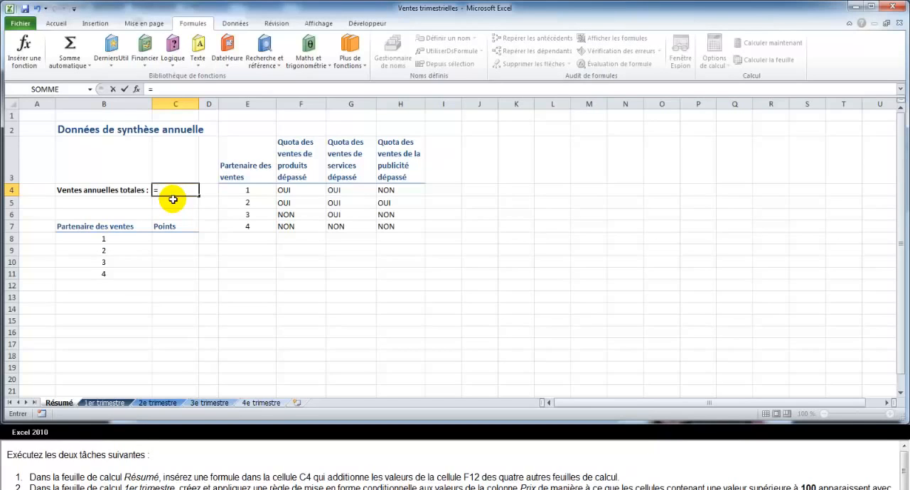
{"action": "type", "text": "so"}
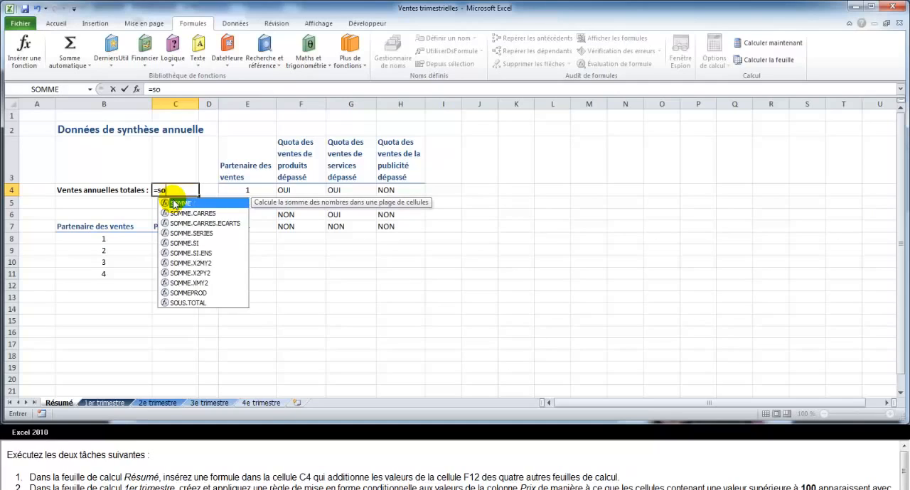
{"action": "type", "text": "mme"}
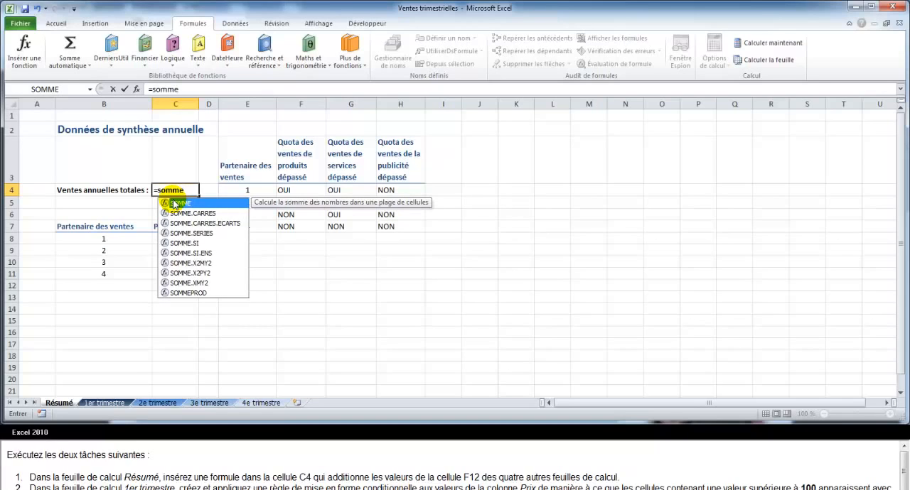
{"action": "type", "text": "("}
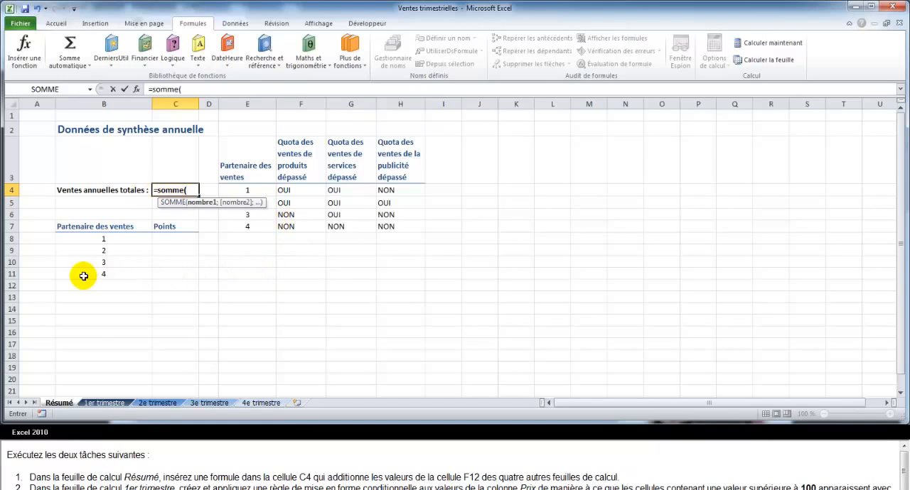
{"action": "left_click", "coordinate": [104, 403]}
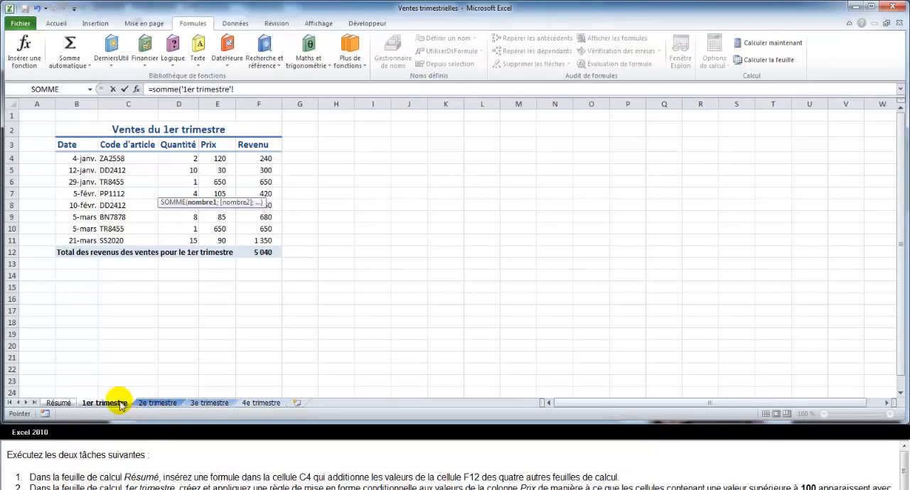
{"action": "left_click", "coordinate": [57, 403]}
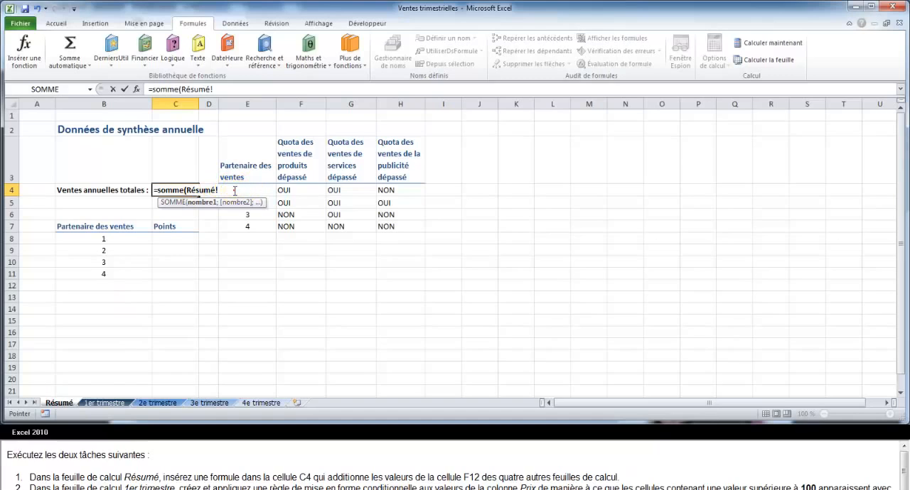
{"action": "left_click_drag", "start_coordinate": [236, 188], "coordinate": [157, 187]}
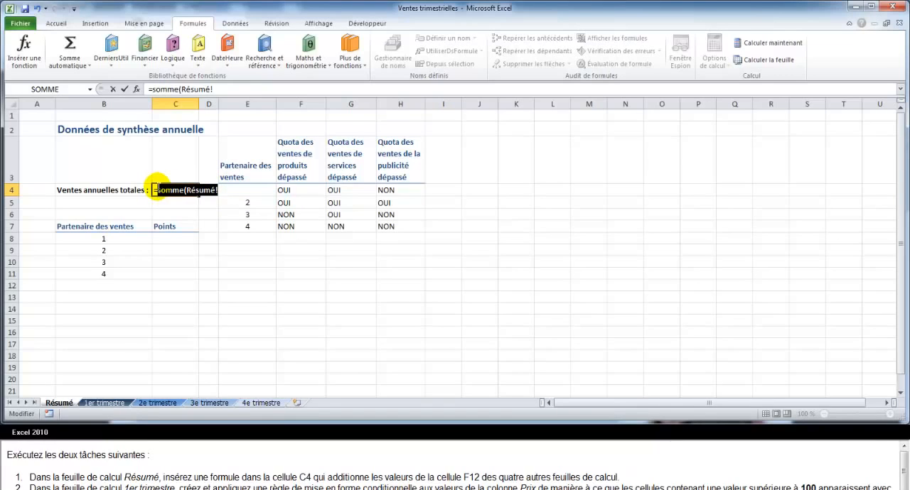
{"action": "key", "text": "BackSpace"}
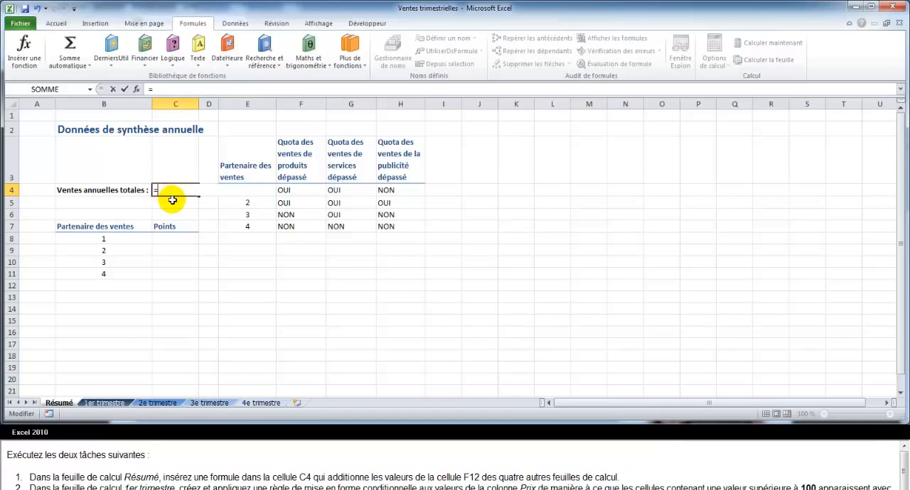
Build the C4 formula as the sum of cell F12 on the 1er trimestre sheet and cell F12 on the 2e trimestre sheet.
{"action": "left_click", "coordinate": [112, 403]}
{"action": "left_click", "coordinate": [259, 252]}
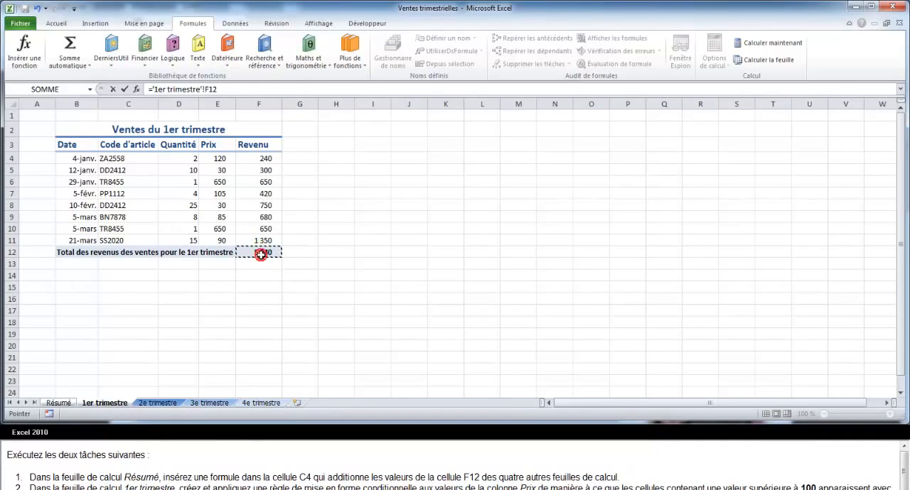
{"action": "type", "text": "+"}
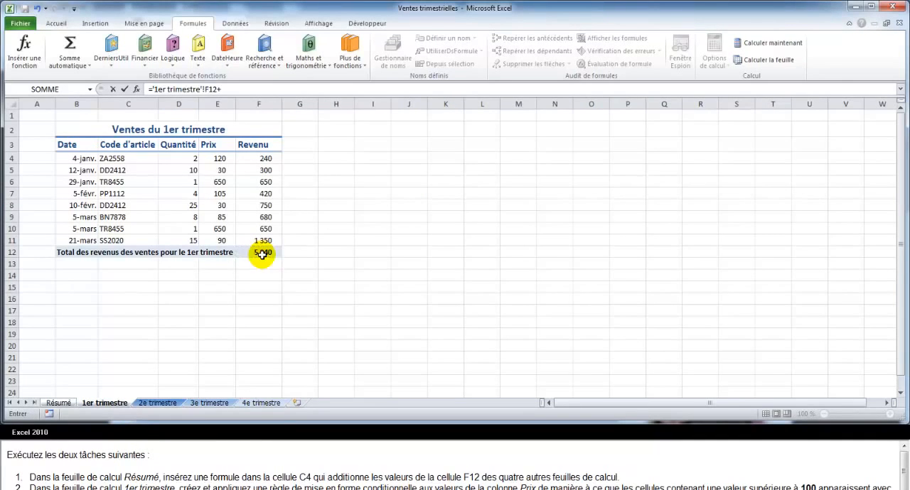
{"action": "left_click", "coordinate": [158, 403]}
{"action": "left_click", "coordinate": [259, 253]}
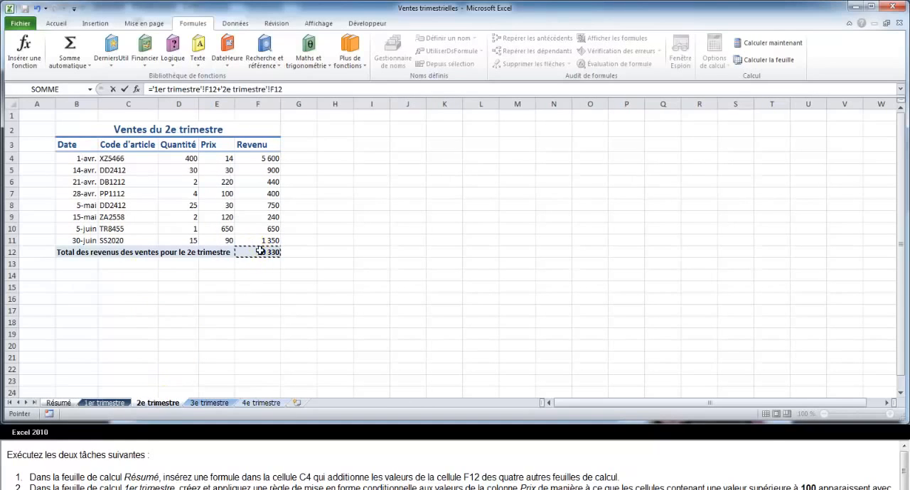
{"action": "type", "text": "+"}
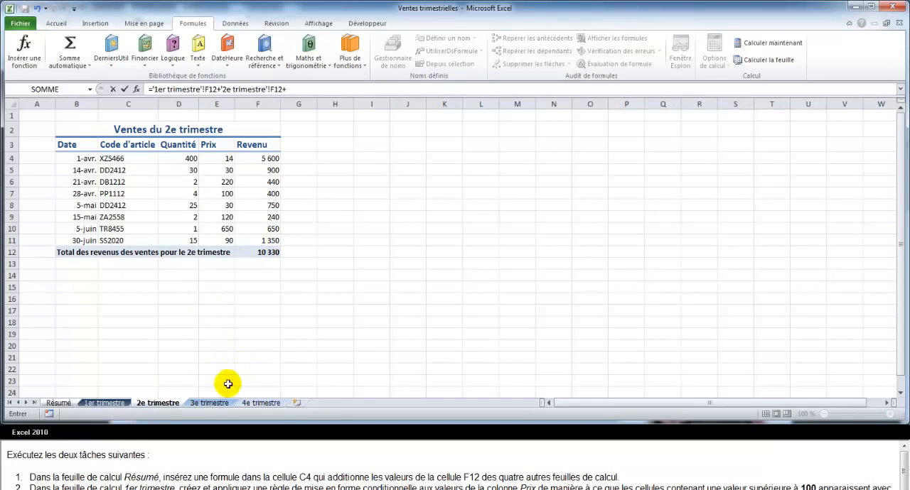
Complete the C4 formula by adding cell F12 of the 3e trimestre sheet and cell F12 of the 4e trimestre sheet.
{"action": "left_click", "coordinate": [213, 404]}
{"action": "type", "text": "+"}
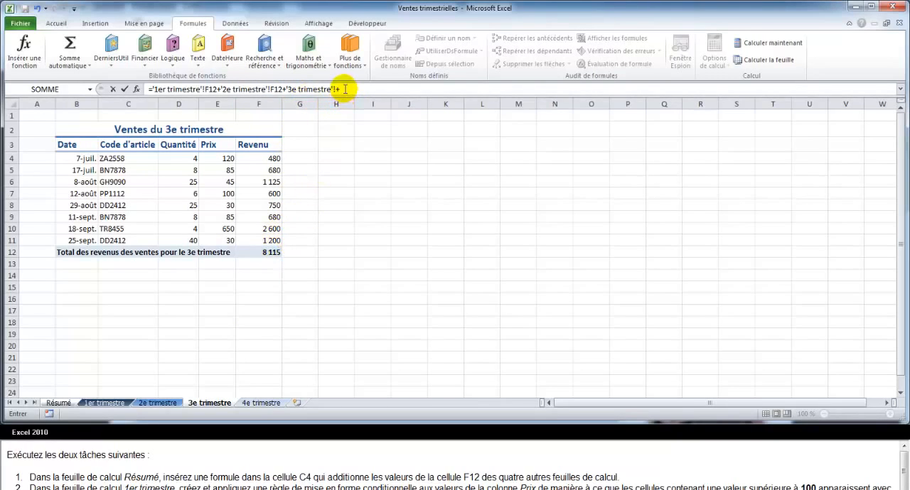
{"action": "left_click_drag", "start_coordinate": [340, 89], "coordinate": [286, 89]}
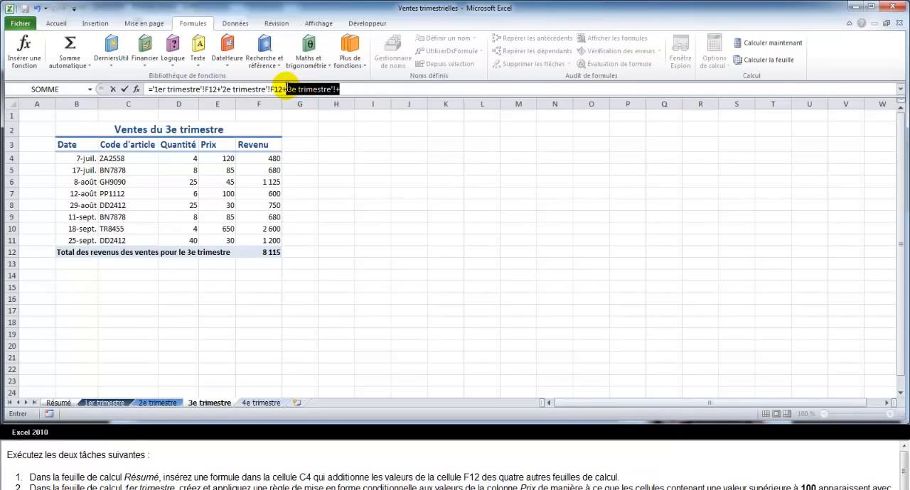
{"action": "key", "text": "BackSpace"}
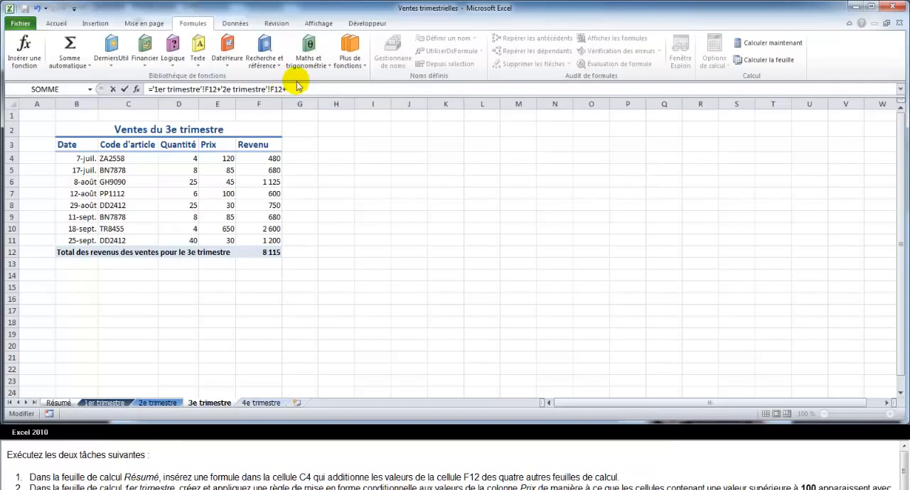
{"action": "left_click", "coordinate": [267, 252]}
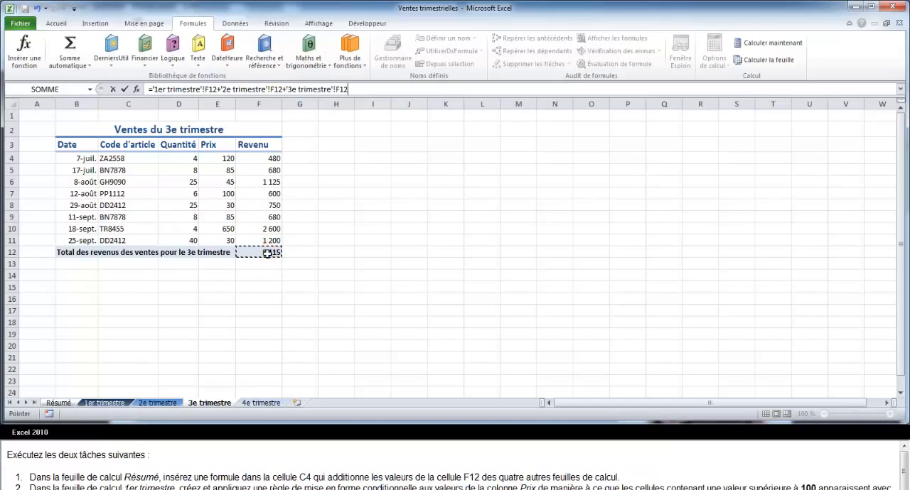
{"action": "type", "text": "+"}
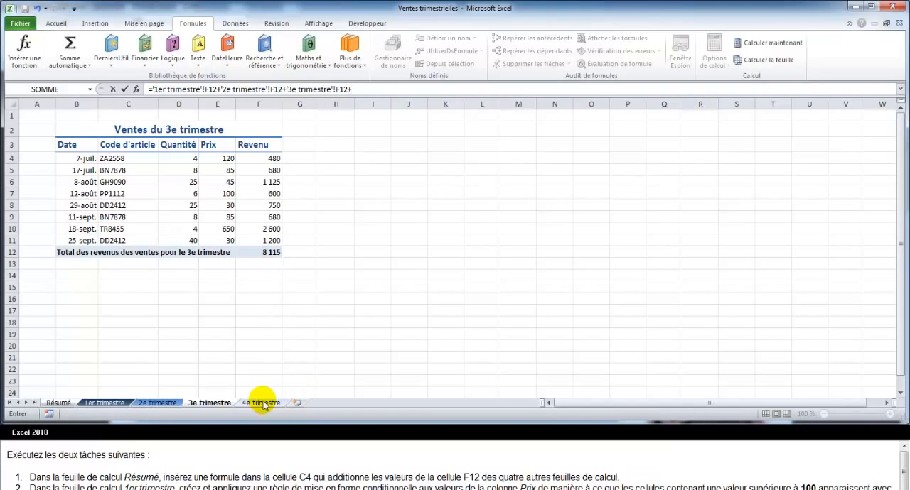
{"action": "left_click", "coordinate": [263, 404]}
{"action": "left_click", "coordinate": [271, 253]}
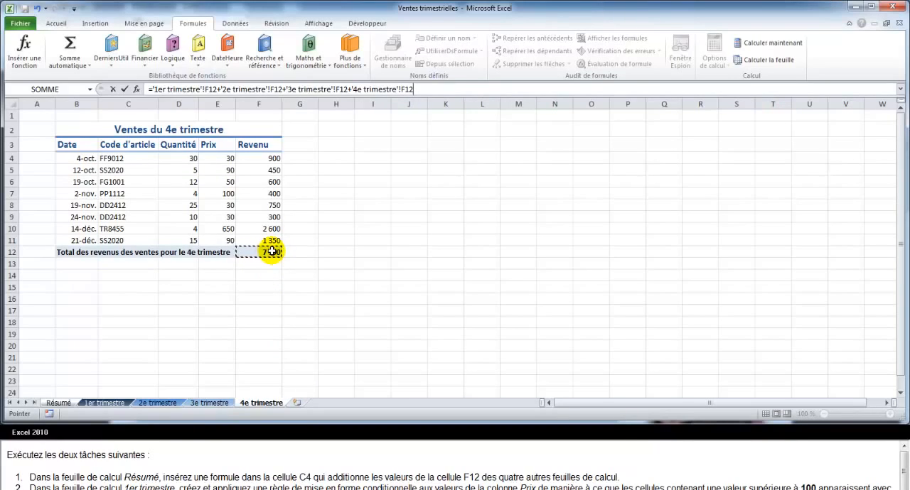
{"action": "key", "text": "Return"}
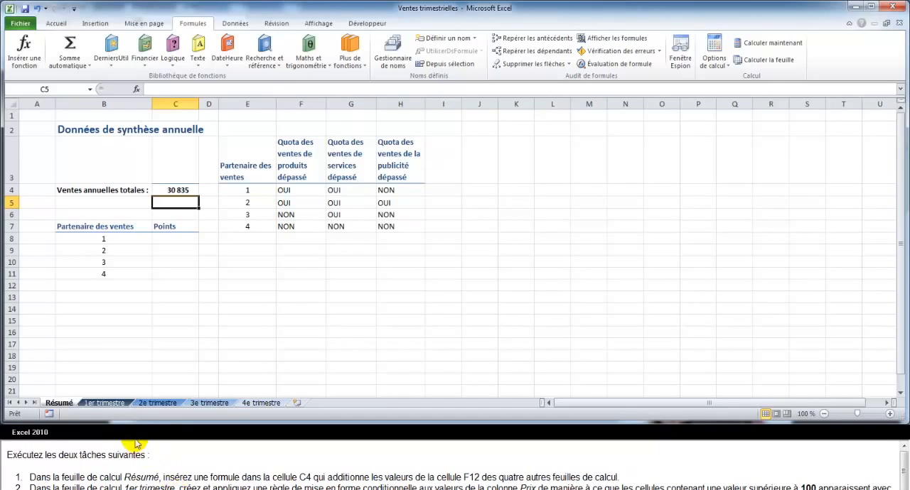
Highlight Prix values E4:E11 greater than 100 on the 1er trimestre sheet with Remplissage vert avec texte vert foncé.
{"action": "left_click", "coordinate": [112, 404]}
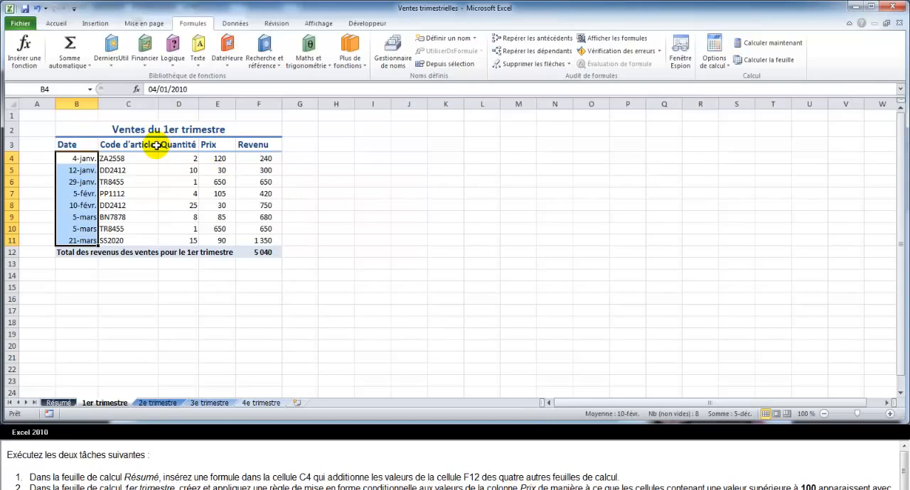
{"action": "left_click_drag", "start_coordinate": [218, 157], "coordinate": [234, 238]}
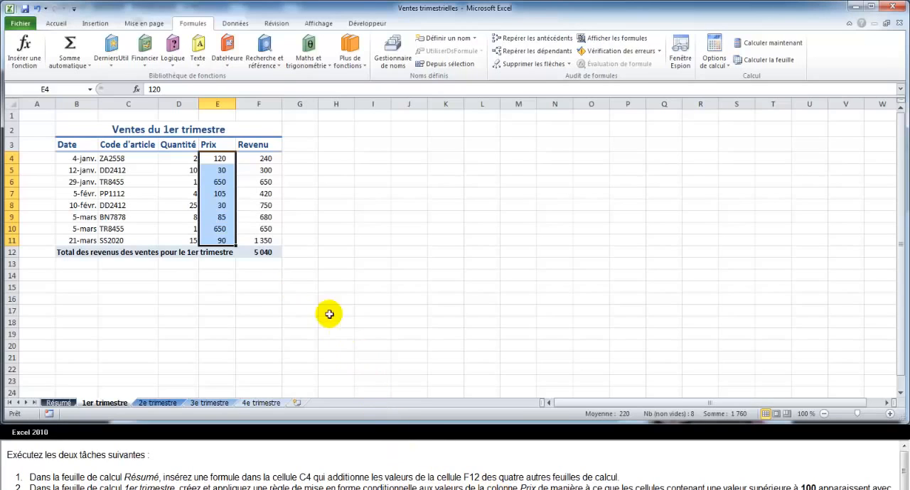
{"action": "left_click", "coordinate": [56, 25]}
{"action": "left_click", "coordinate": [520, 62]}
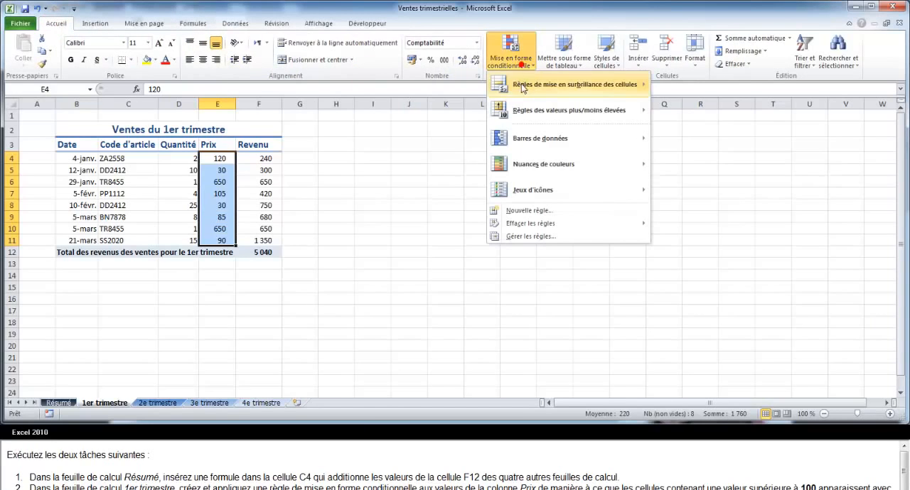
{"action": "left_click", "coordinate": [521, 86]}
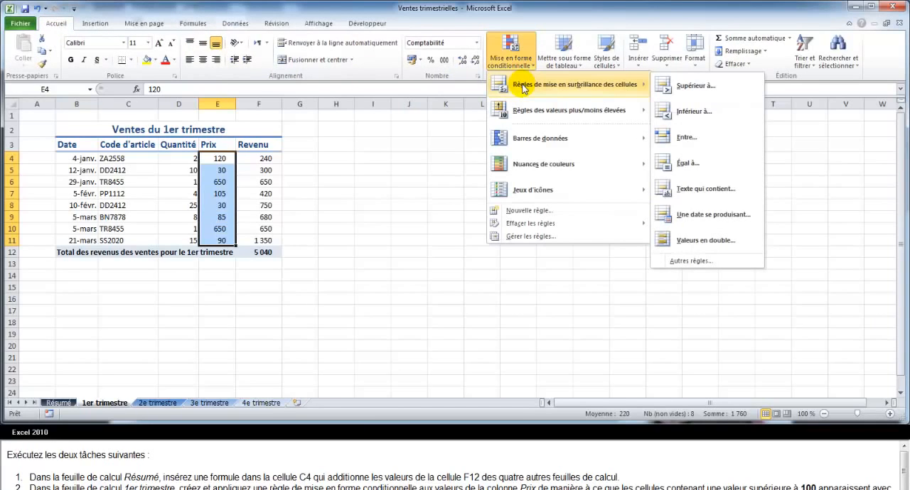
{"action": "left_click", "coordinate": [680, 89]}
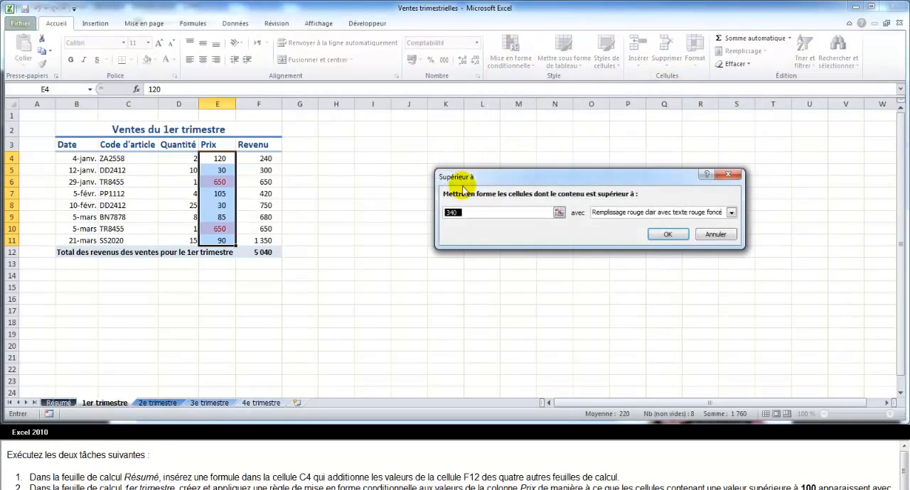
{"action": "type", "text": "100"}
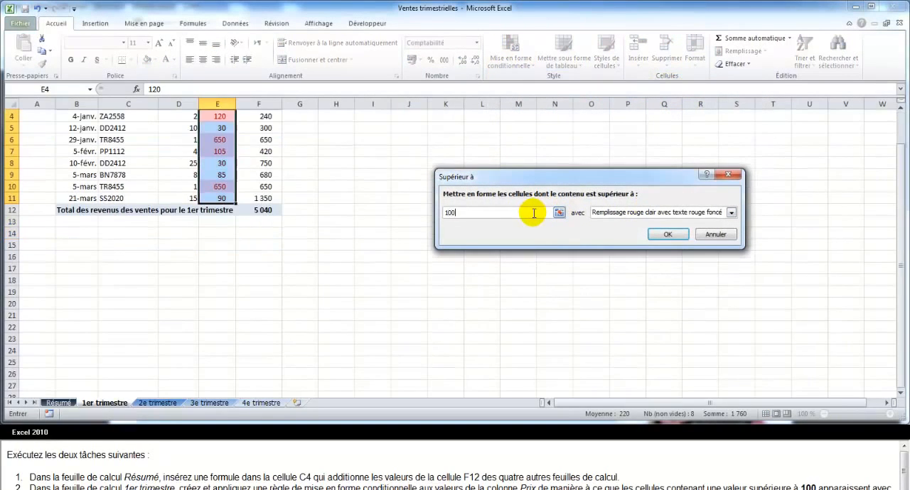
{"action": "left_click", "coordinate": [615, 214]}
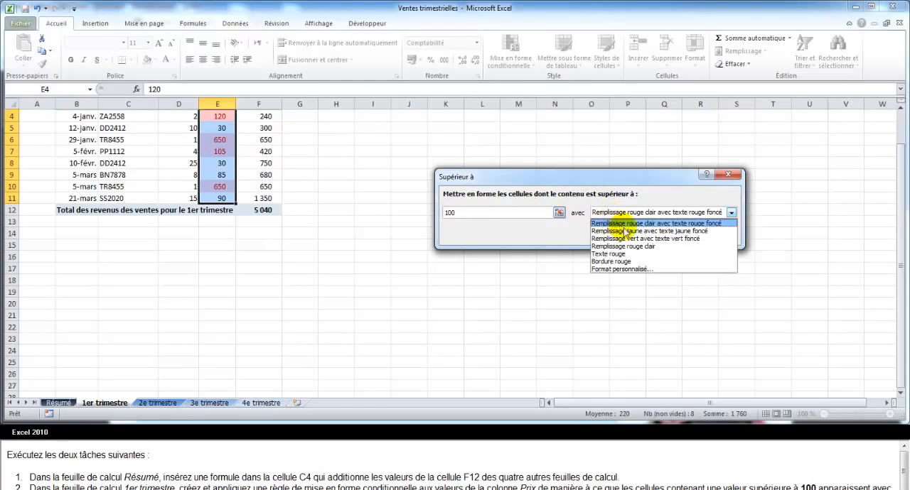
{"action": "left_click", "coordinate": [643, 239]}
{"action": "left_click", "coordinate": [667, 234]}
Add a conditional formatting rule giving the Prix values in E4:E11 below 100 the Bordure rouge format.
{"action": "left_click", "coordinate": [533, 58]}
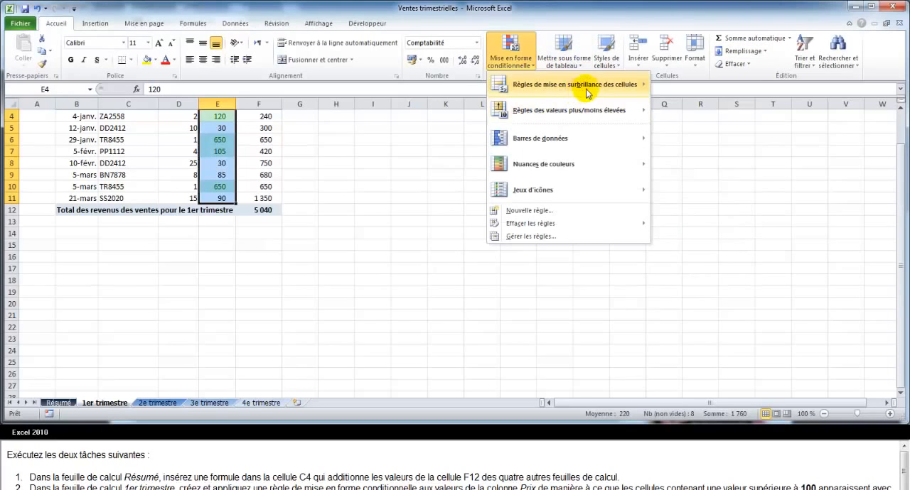
{"action": "mouse_move", "coordinate": [583, 85]}
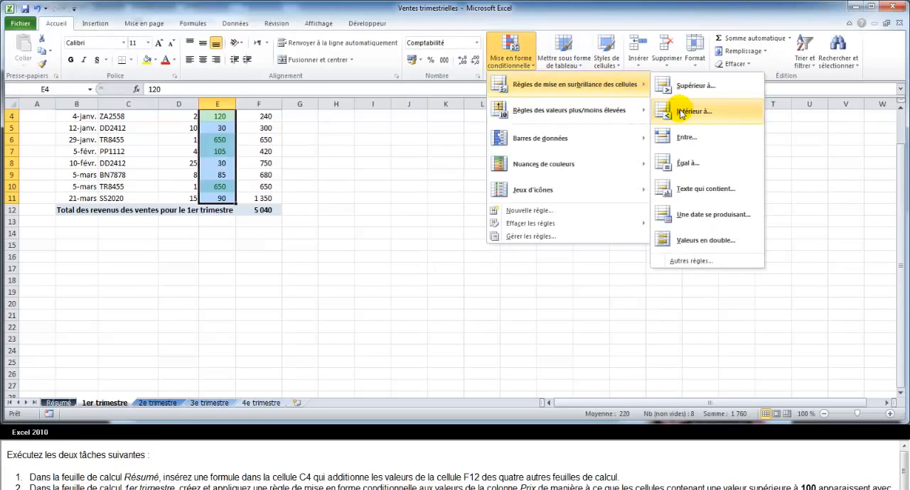
{"action": "left_click", "coordinate": [681, 113]}
{"action": "type", "text": "100"}
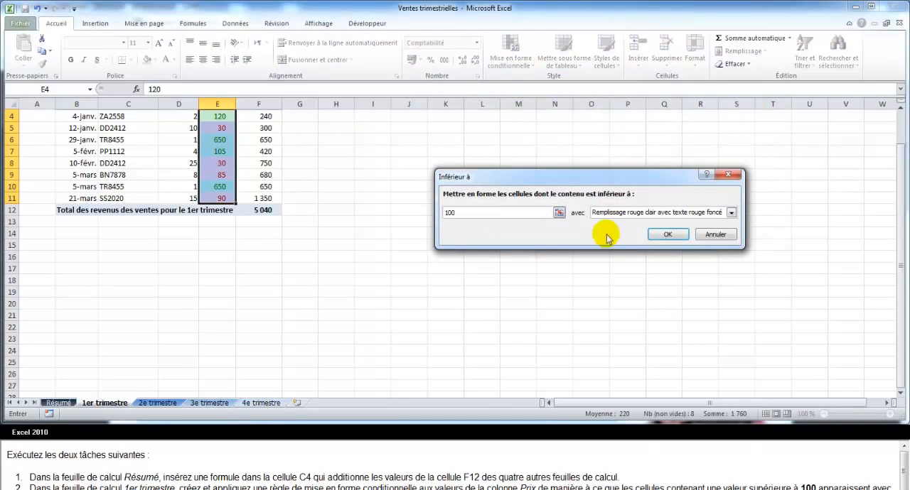
{"action": "left_click", "coordinate": [616, 212]}
{"action": "left_click", "coordinate": [611, 261]}
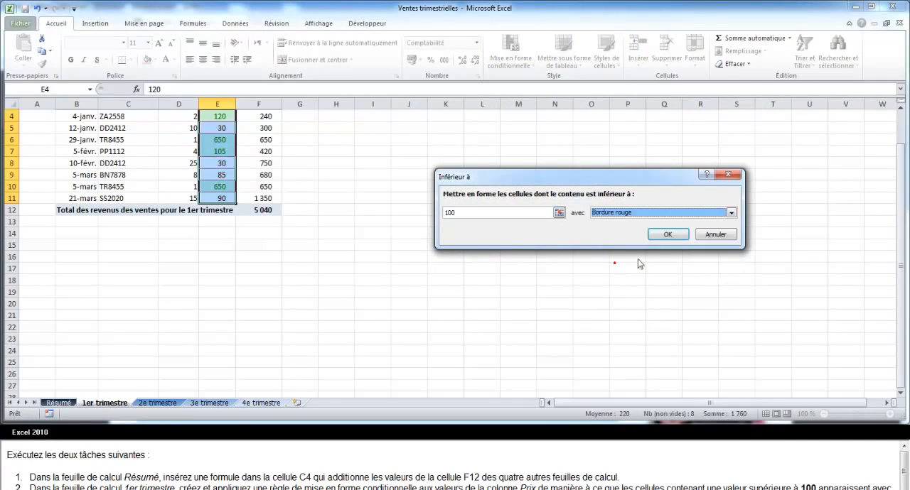
{"action": "left_click", "coordinate": [664, 231]}
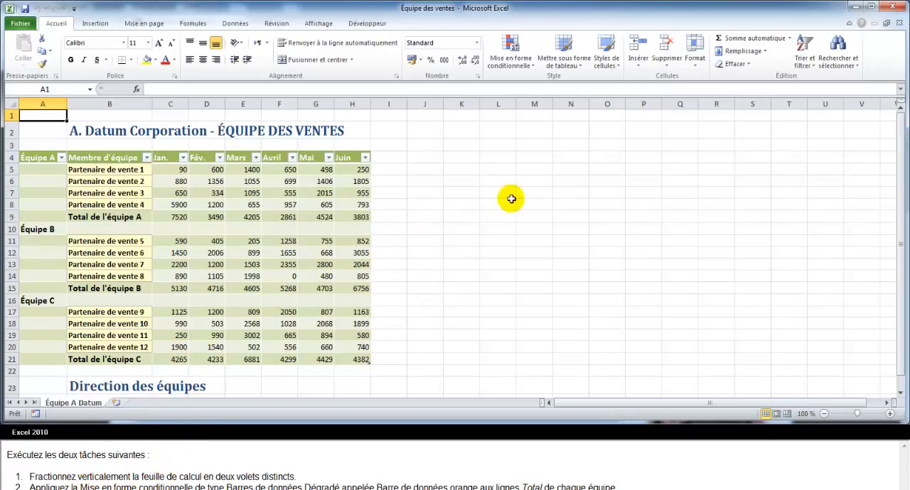
Split the Équipe A Datum worksheet vertically into two panes at column M.
{"action": "left_click", "coordinate": [533, 103]}
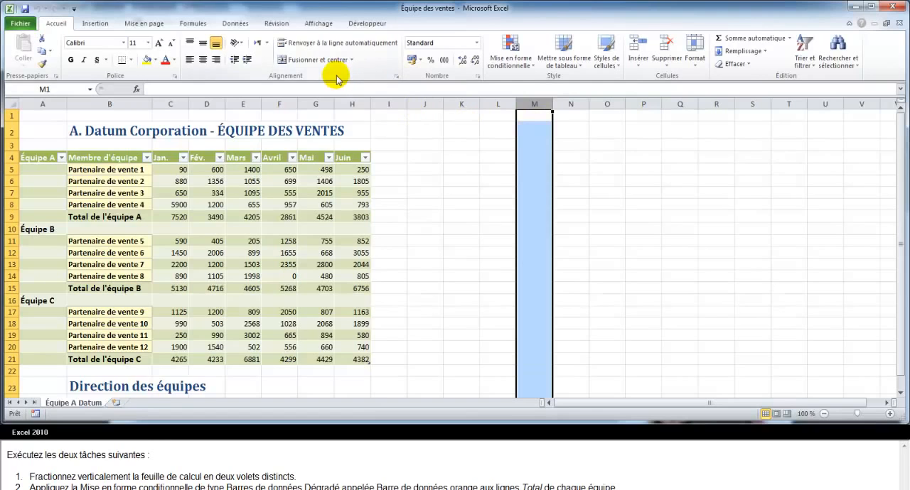
{"action": "left_click", "coordinate": [318, 26]}
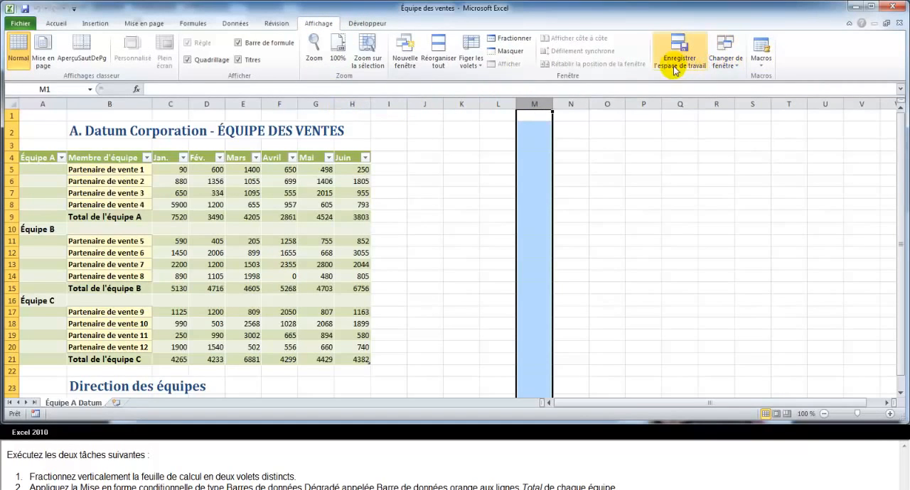
{"action": "left_click", "coordinate": [514, 40]}
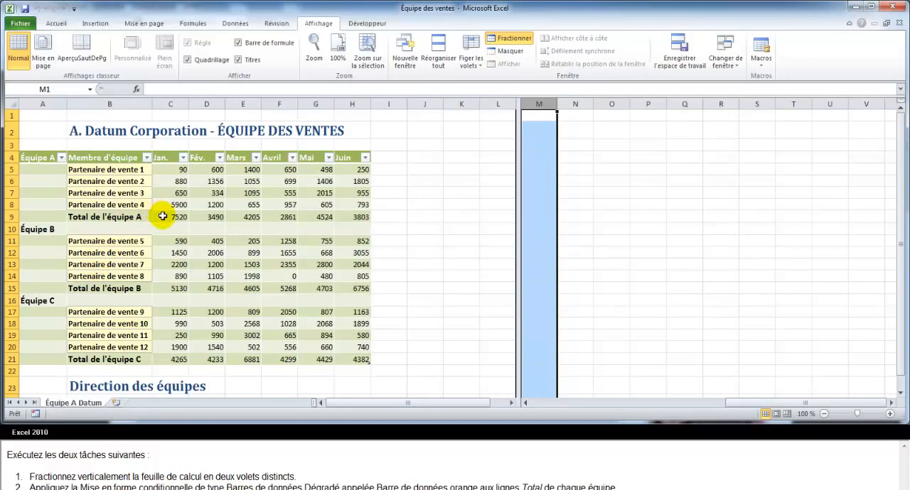
Apply the gradient Barre de données orange conditional formatting to the team total ranges C9:H9, C15:H15 and C21:H21.
{"action": "left_click_drag", "start_coordinate": [161, 217], "coordinate": [352, 217]}
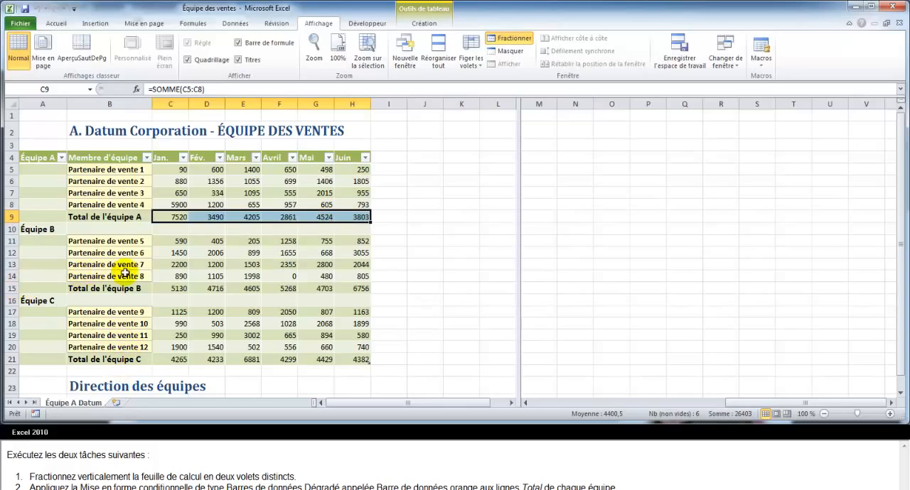
{"action": "left_click_drag", "start_coordinate": [164, 291], "coordinate": [340, 293]}
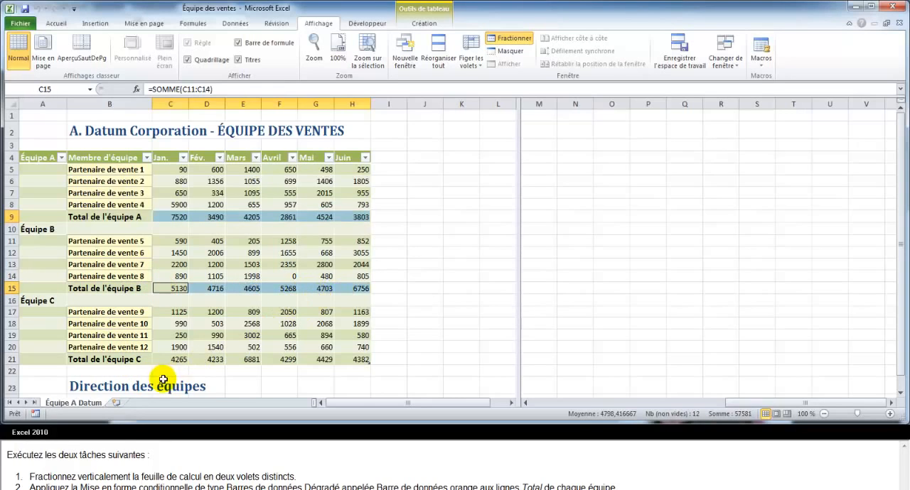
{"action": "left_click_drag", "start_coordinate": [171, 360], "coordinate": [347, 362]}
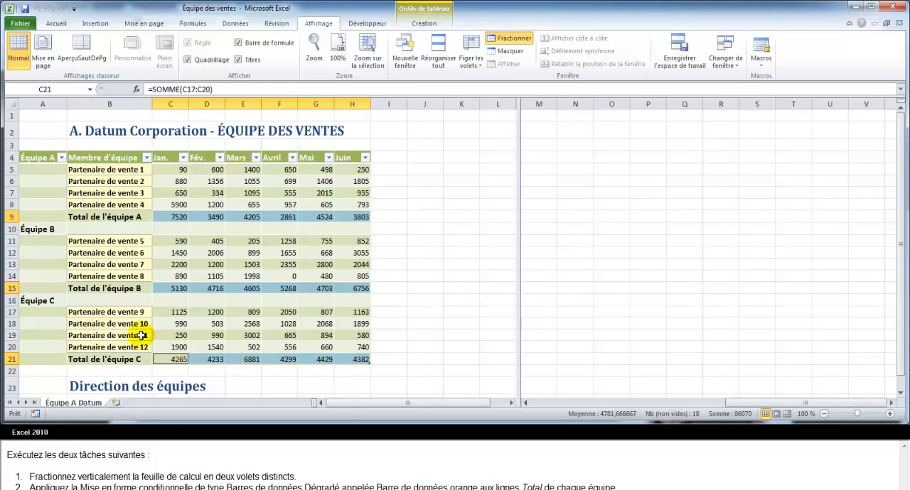
{"action": "left_click", "coordinate": [58, 25]}
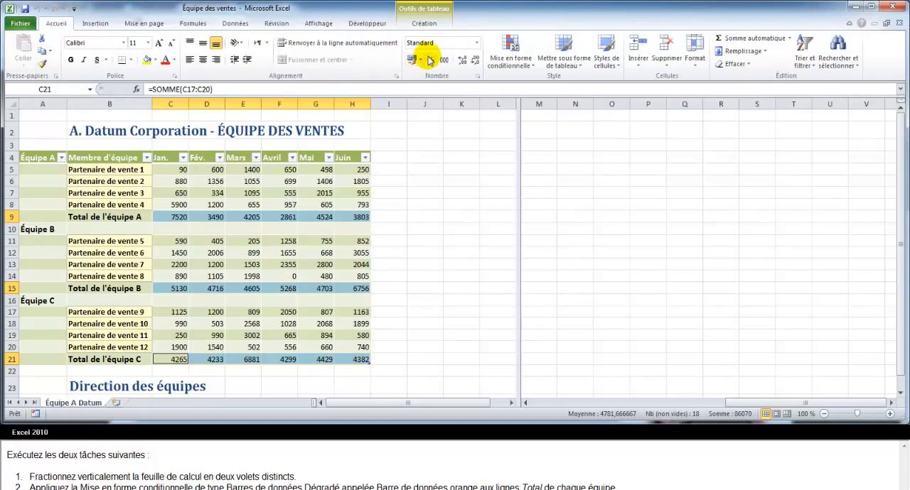
{"action": "left_click", "coordinate": [519, 63]}
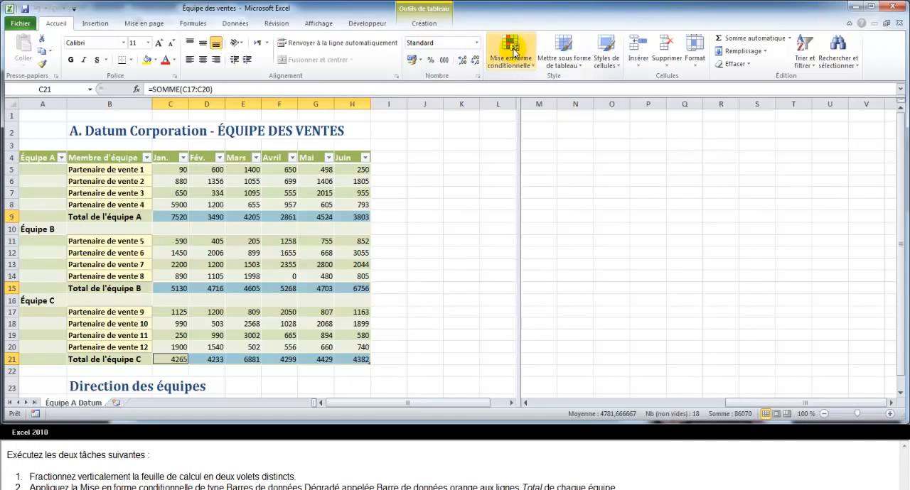
{"action": "mouse_move", "coordinate": [542, 203]}
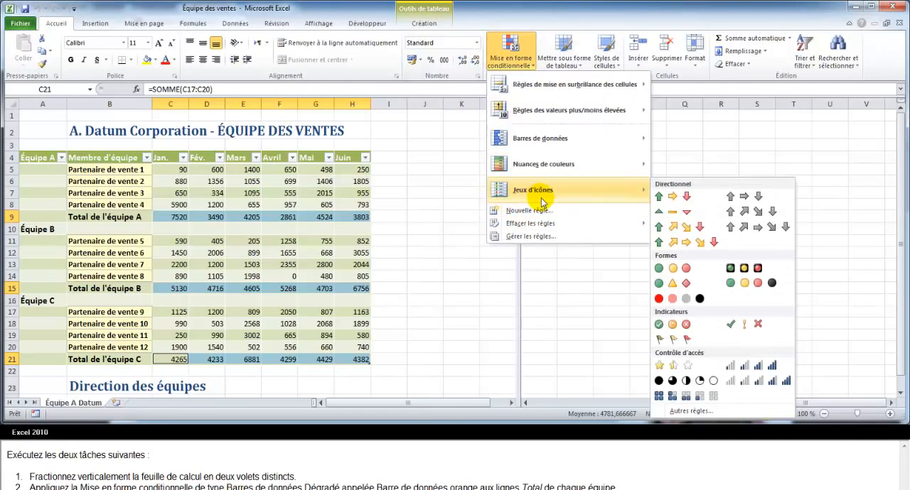
{"action": "mouse_move", "coordinate": [548, 139]}
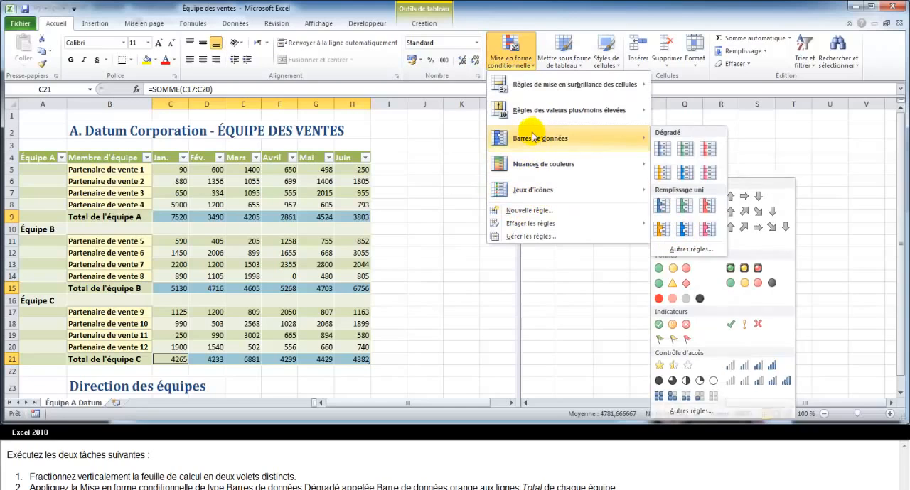
{"action": "left_click", "coordinate": [660, 171]}
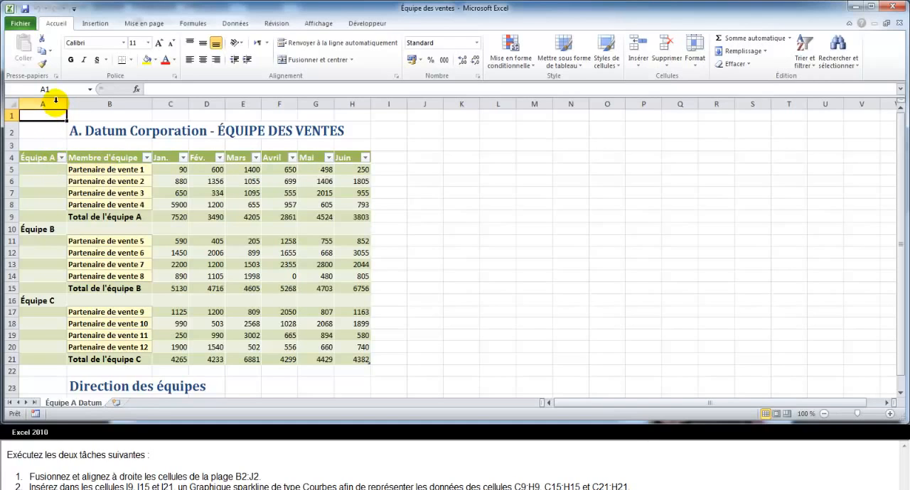
Merge cells B2:J2 containing the A. Datum Corporation title and align the text to the right.
{"action": "left_click_drag", "start_coordinate": [84, 131], "coordinate": [344, 130]}
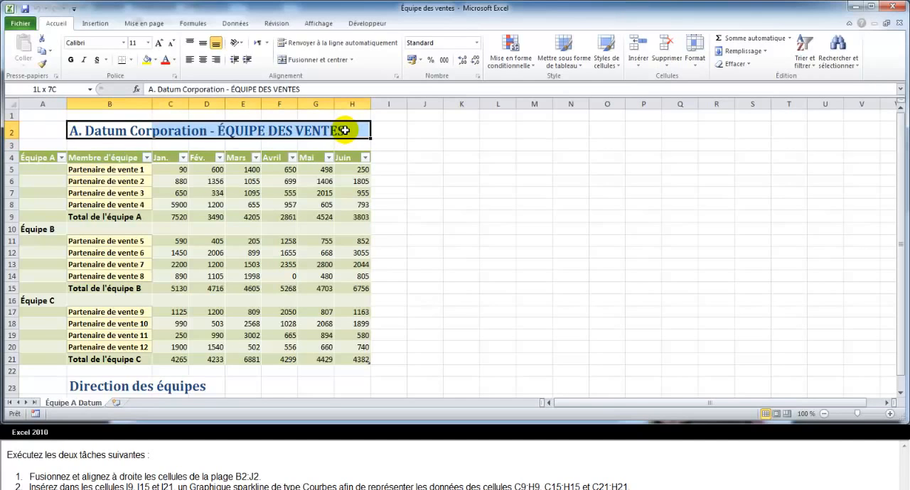
{"action": "left_click_drag", "start_coordinate": [344, 130], "coordinate": [407, 135]}
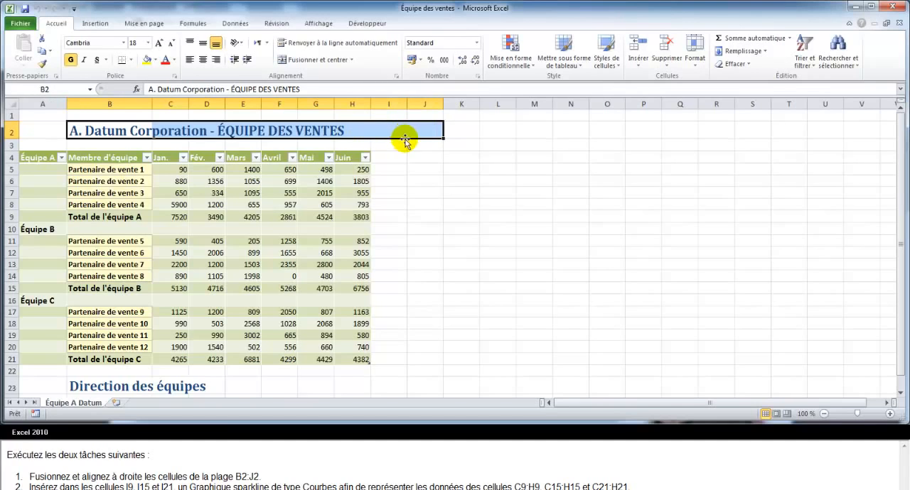
{"action": "left_click", "coordinate": [316, 59]}
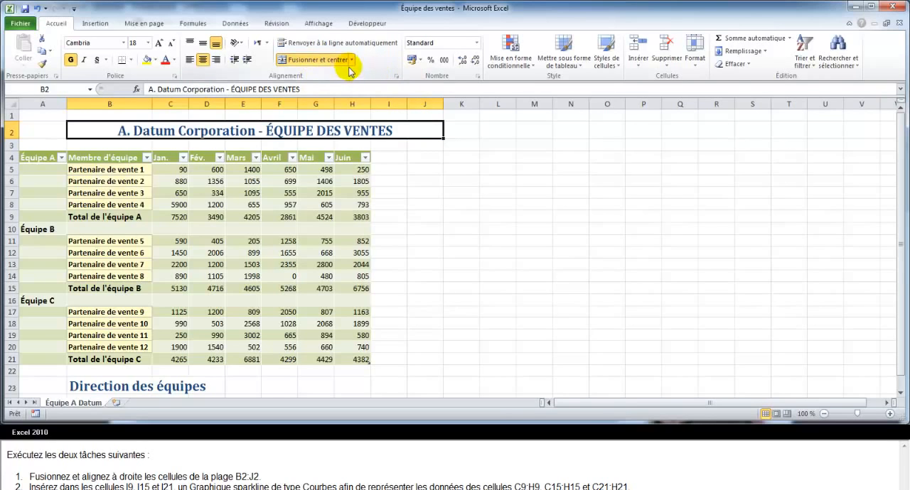
{"action": "left_click", "coordinate": [351, 59]}
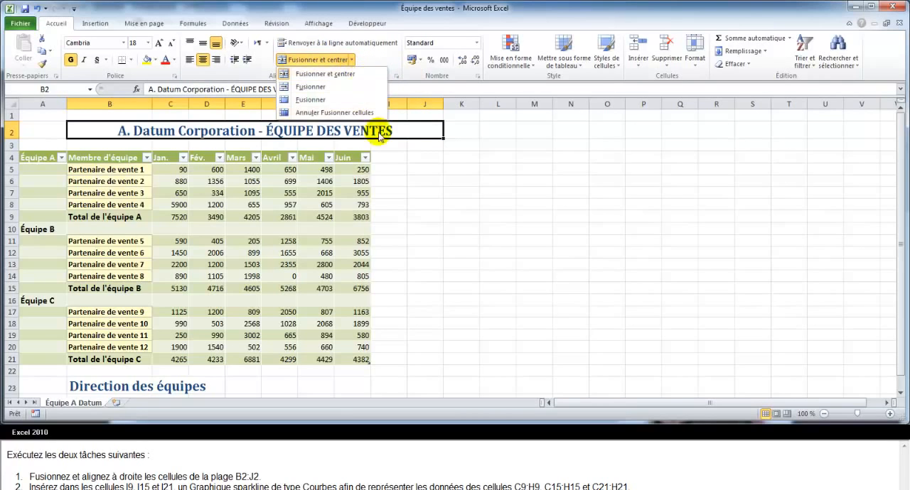
{"action": "left_click", "coordinate": [407, 184]}
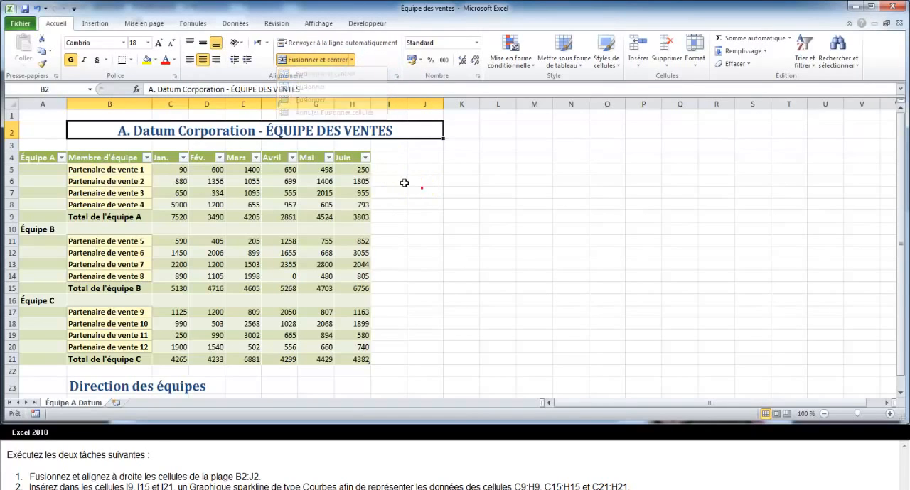
{"action": "left_click", "coordinate": [216, 61]}
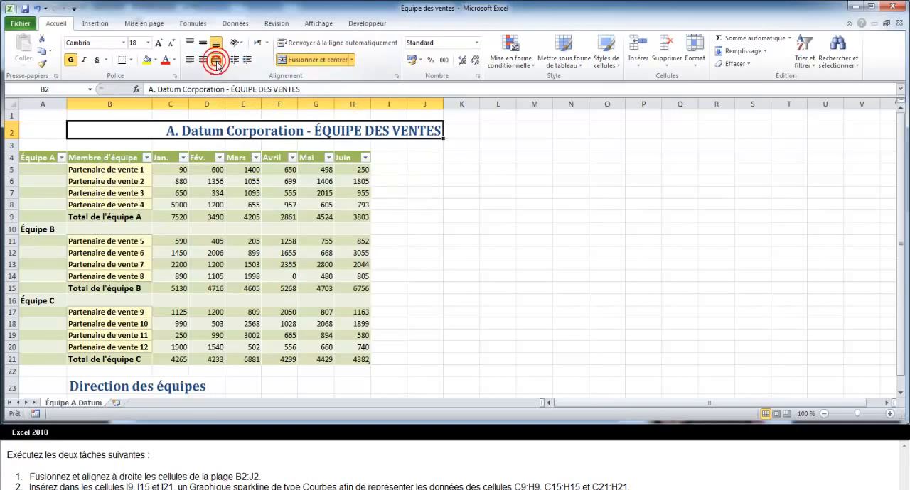
{"action": "left_click", "coordinate": [435, 186]}
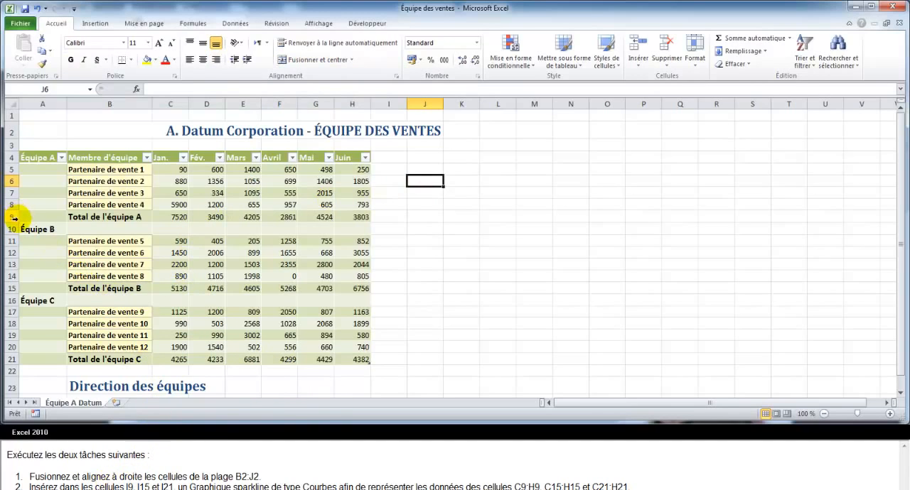
Start inserting Courbes sparklines with cells I9, I15 and I21 as their locations.
{"action": "left_click", "coordinate": [390, 217]}
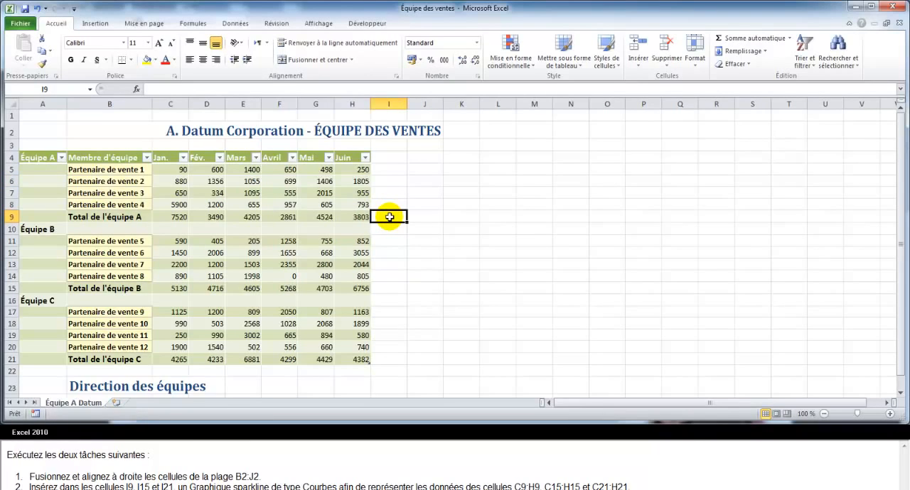
{"action": "left_click", "coordinate": [388, 289], "text": "ctrl"}
{"action": "left_click", "coordinate": [382, 360], "text": "ctrl"}
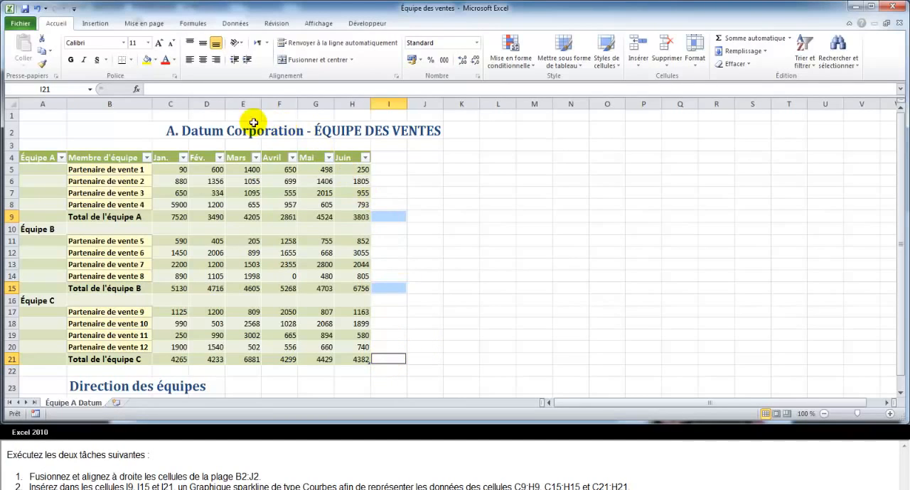
{"action": "left_click", "coordinate": [96, 24]}
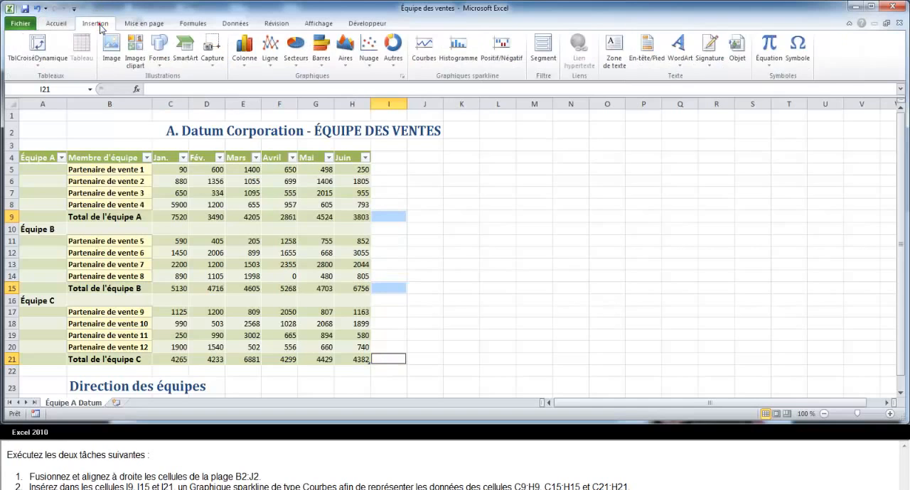
{"action": "left_click", "coordinate": [420, 55]}
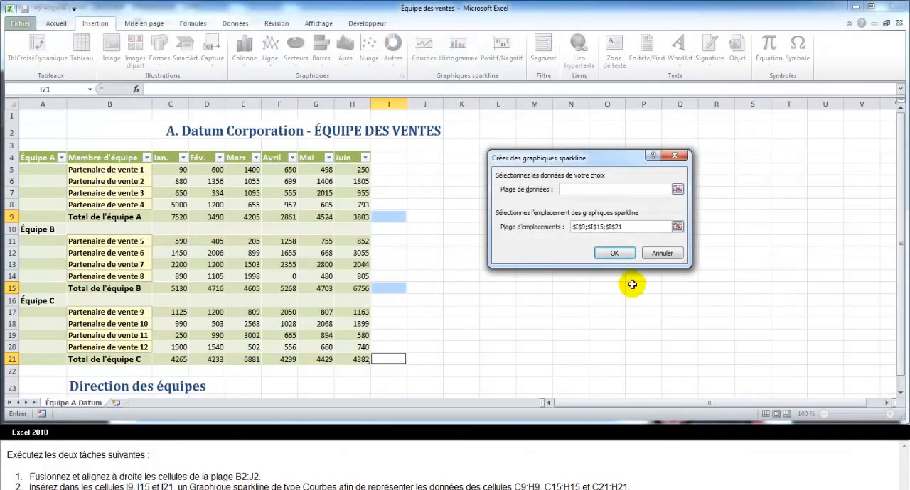
Set the sparkline data range to C9:H9;C15:H15;C21:H21 and create the sparklines.
{"action": "left_click", "coordinate": [677, 190]}
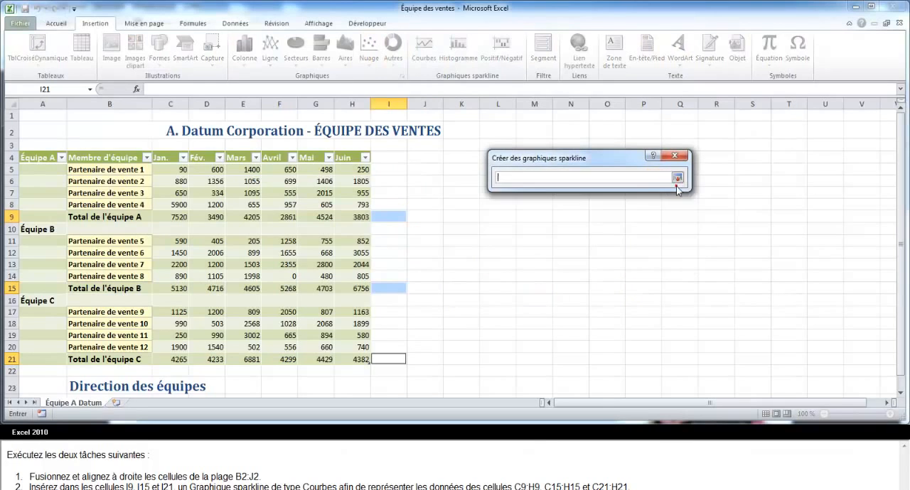
{"action": "left_click_drag", "start_coordinate": [170, 219], "coordinate": [346, 220]}
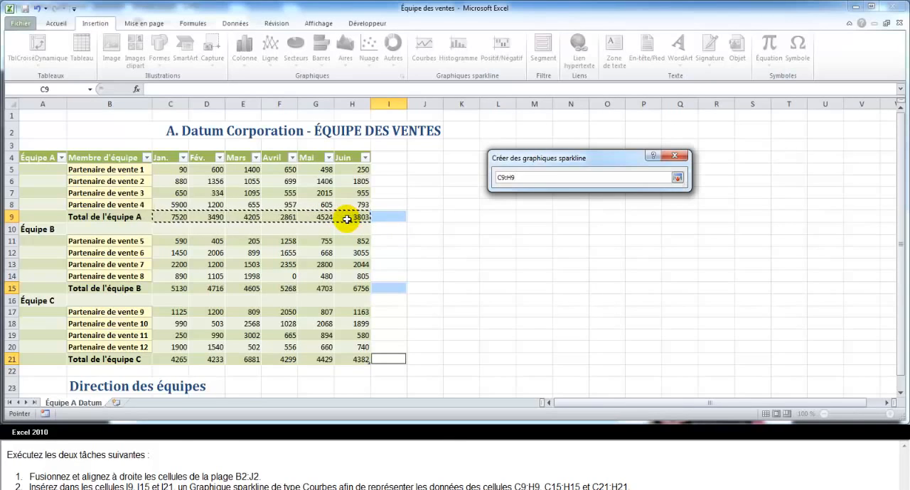
{"action": "type", "text": ";"}
{"action": "left_click", "coordinate": [164, 289]}
{"action": "left_click_drag", "start_coordinate": [164, 289], "coordinate": [353, 291]}
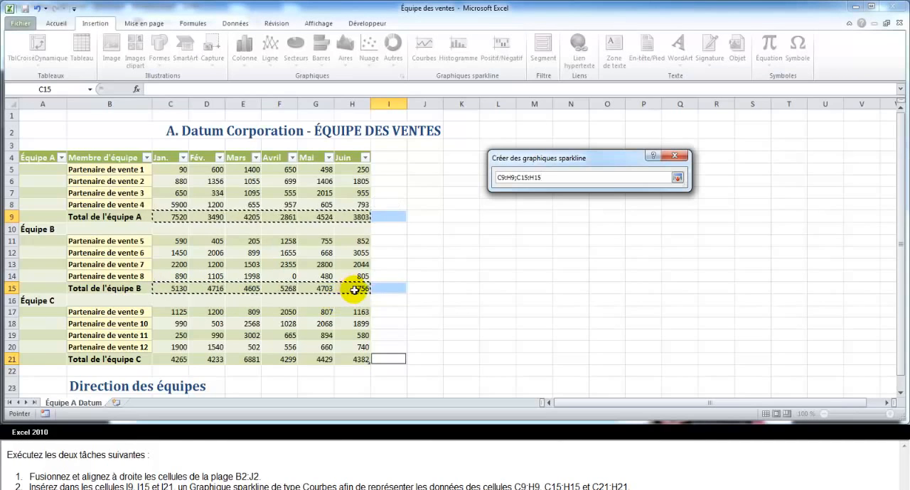
{"action": "type", "text": ";"}
{"action": "left_click_drag", "start_coordinate": [165, 360], "coordinate": [337, 362]}
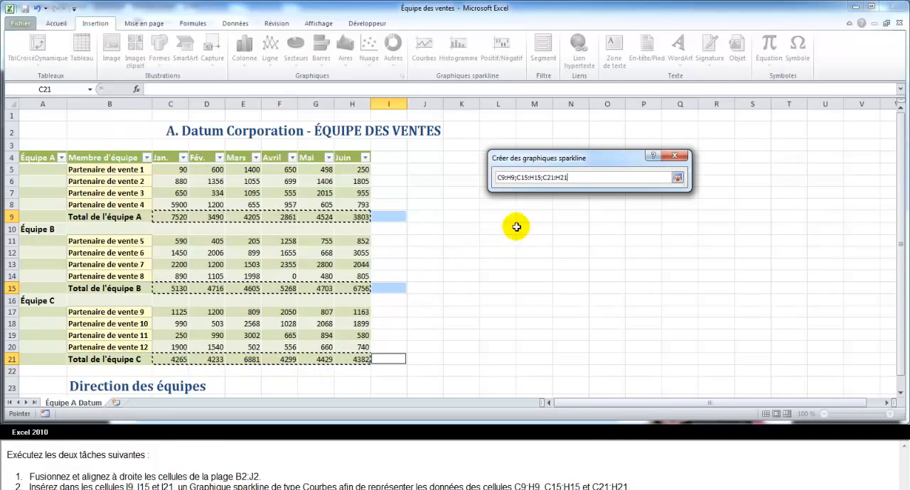
{"action": "left_click", "coordinate": [678, 178]}
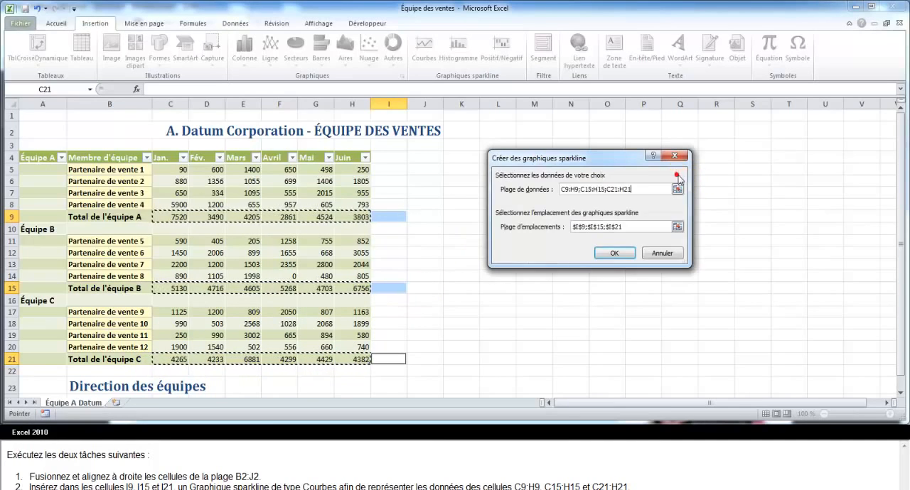
{"action": "left_click", "coordinate": [607, 253]}
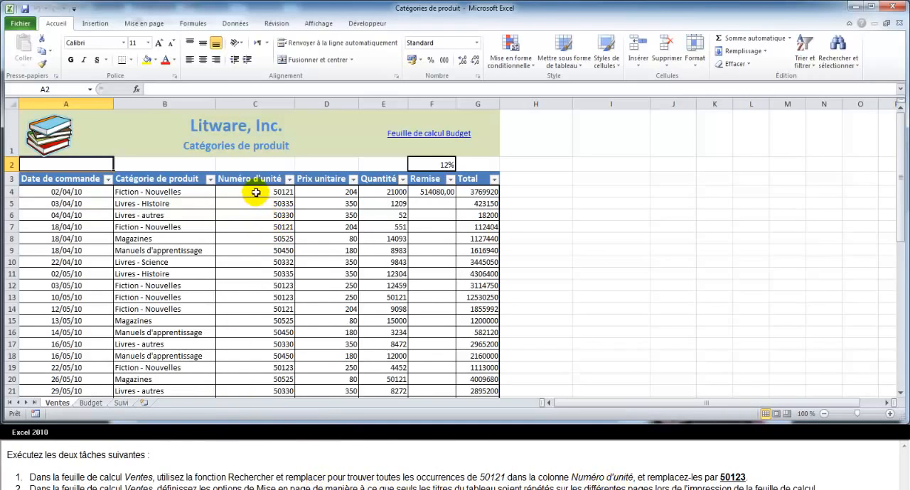
Set up a replacement of 50121 with 50123 in the Numéro d'unité cells C4:C43 of the Ventes sheet.
{"action": "left_click_drag", "start_coordinate": [281, 192], "coordinate": [275, 375]}
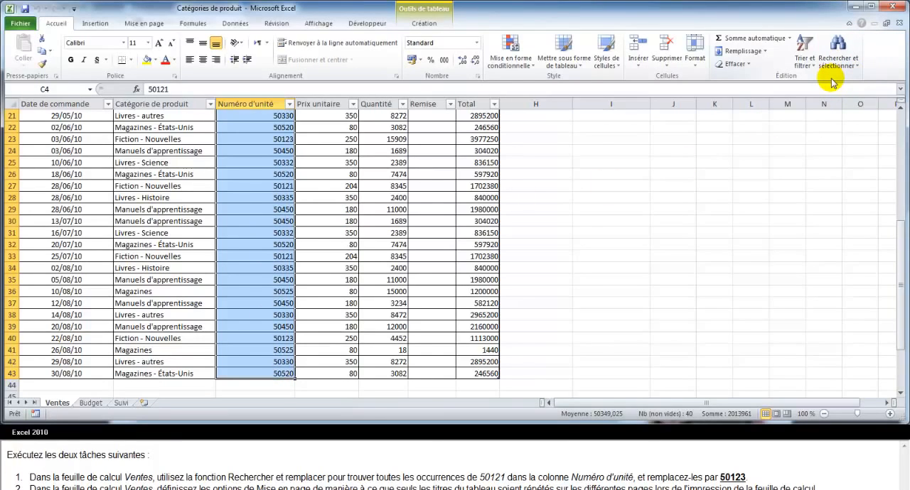
{"action": "left_click", "coordinate": [838, 50]}
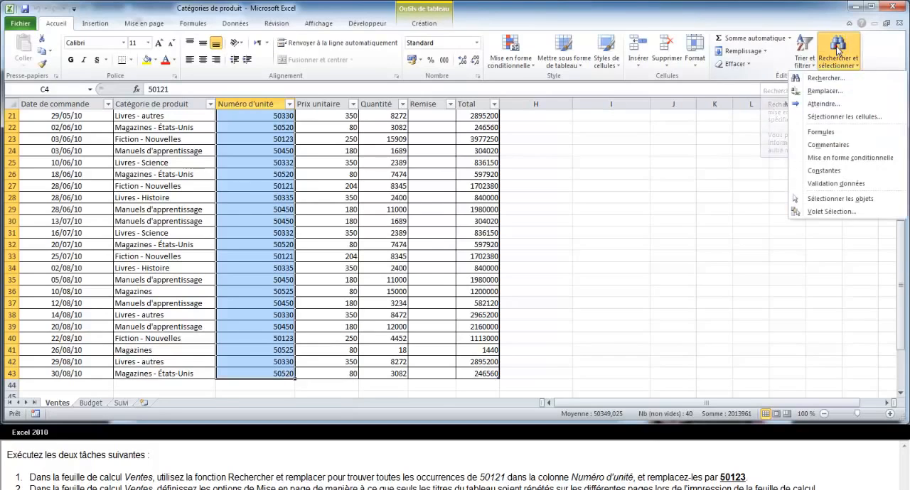
{"action": "left_click", "coordinate": [823, 92]}
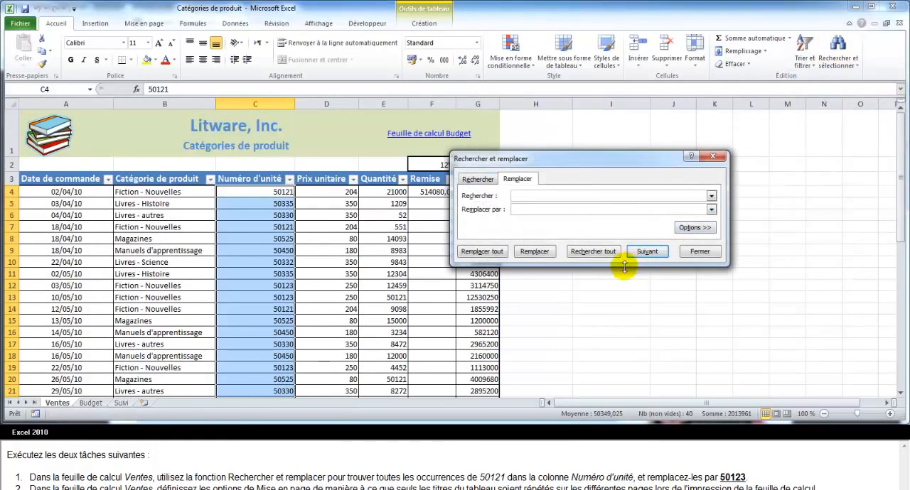
{"action": "left_click", "coordinate": [521, 198]}
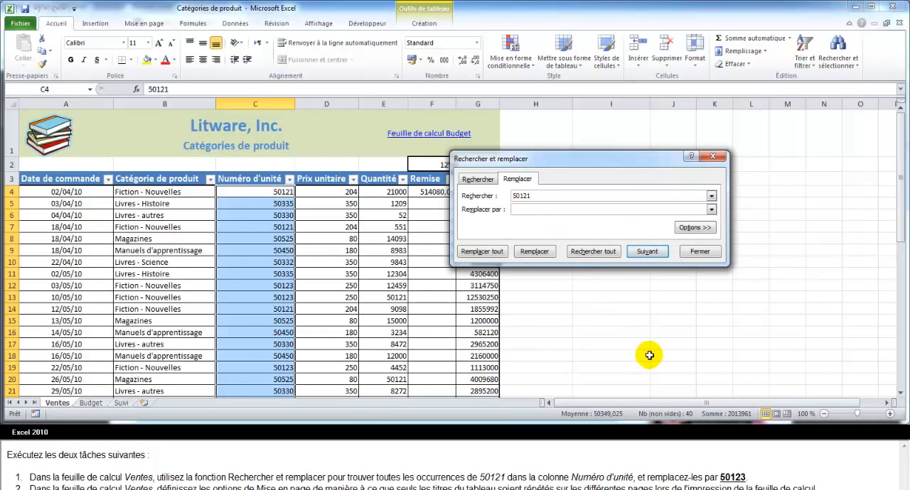
{"action": "left_click", "coordinate": [535, 209]}
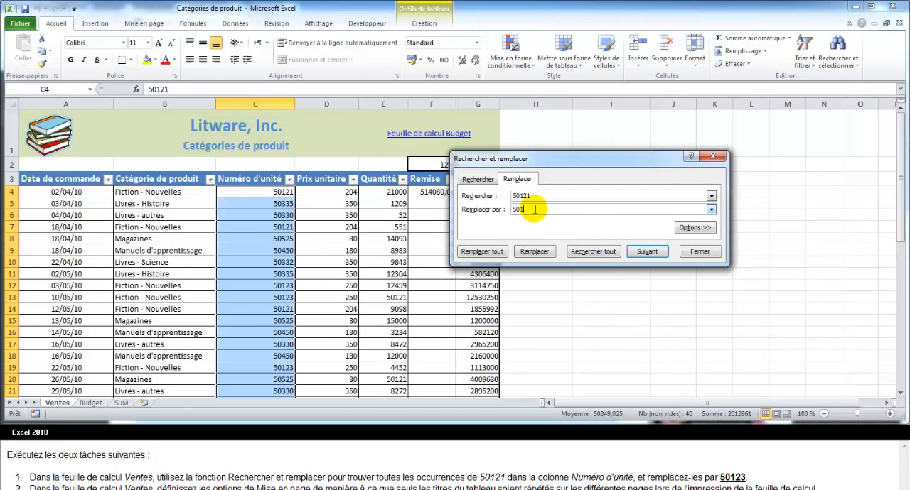
Set the replacement format to bold (Gras) with a Simple underline for the 50123 values.
{"action": "left_click", "coordinate": [695, 228]}
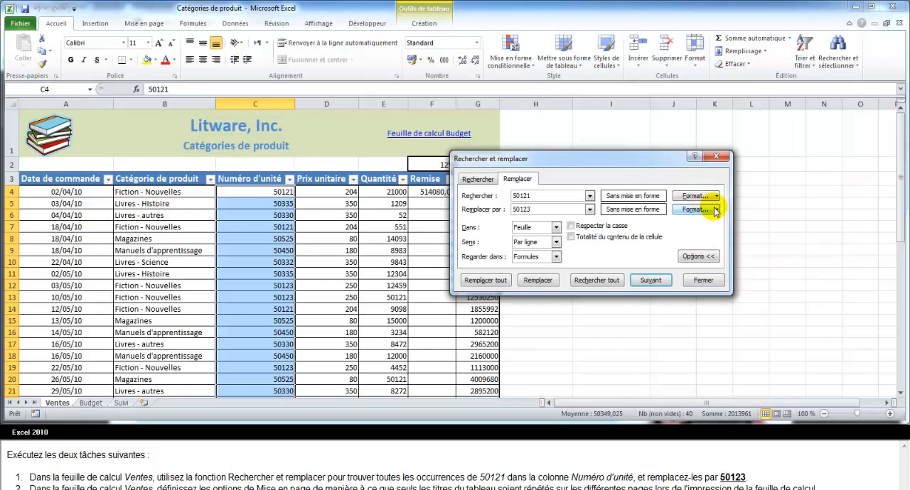
{"action": "left_click", "coordinate": [706, 211]}
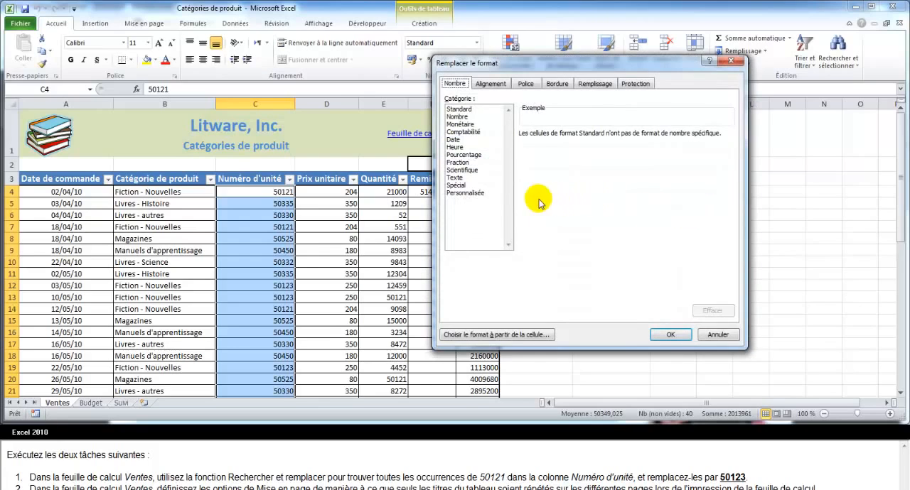
{"action": "left_click", "coordinate": [526, 84]}
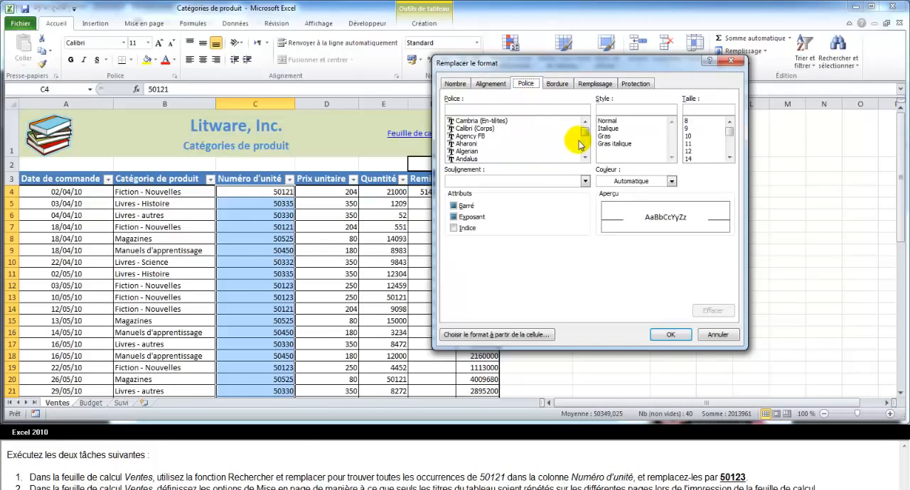
{"action": "left_click", "coordinate": [608, 137]}
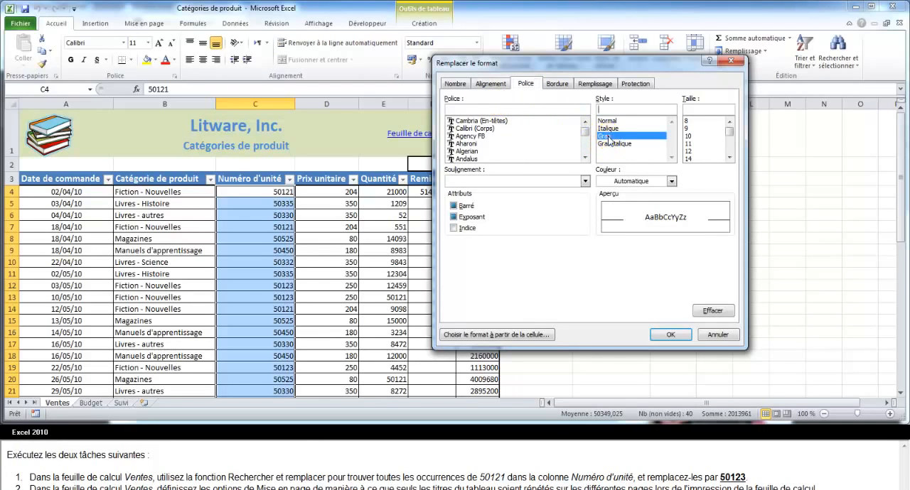
{"action": "left_click", "coordinate": [585, 183]}
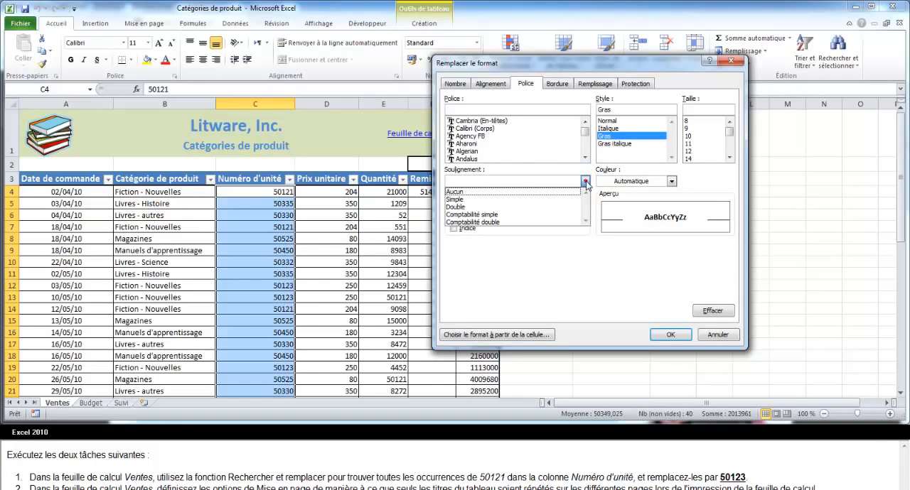
{"action": "left_click", "coordinate": [473, 200]}
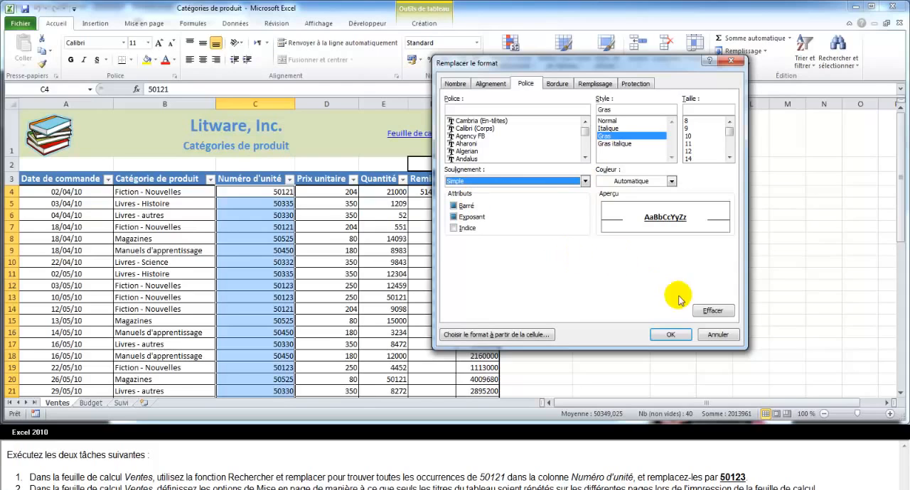
{"action": "left_click", "coordinate": [670, 335]}
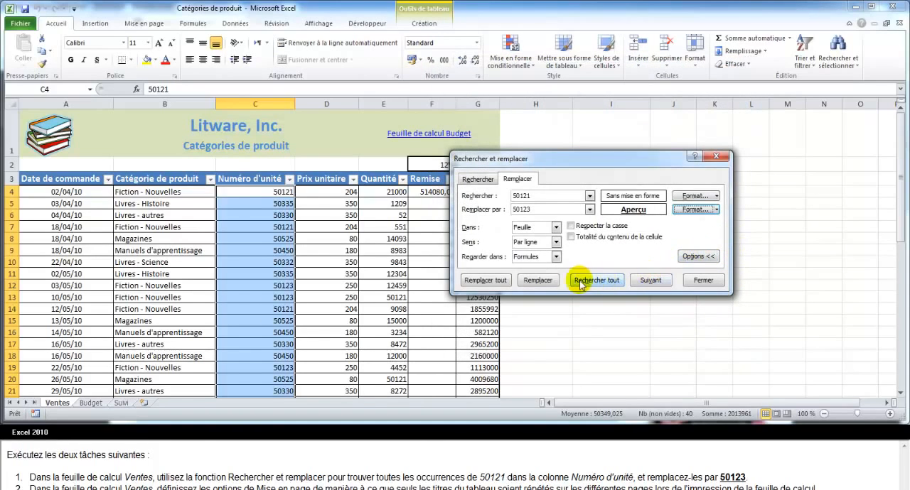
Replace all occurrences of 50121 with the formatted 50123 in the selected cells and close Find and Replace.
{"action": "left_click", "coordinate": [482, 281]}
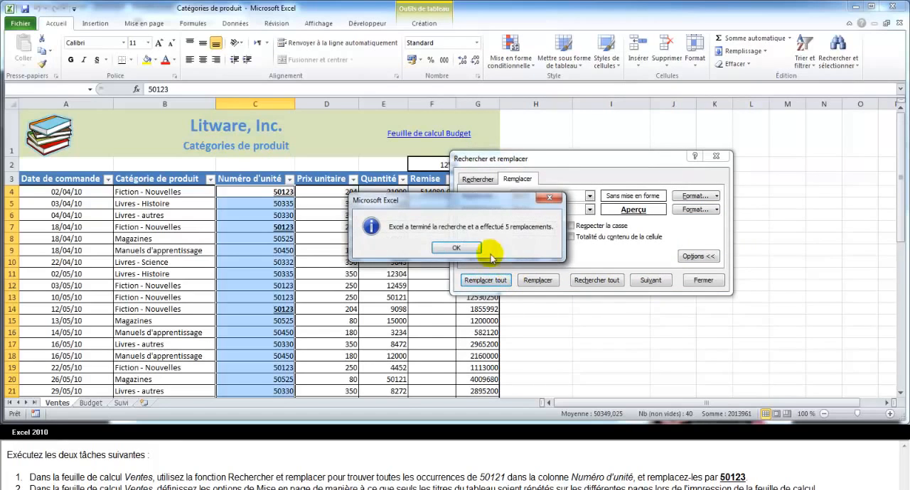
{"action": "left_click", "coordinate": [457, 249]}
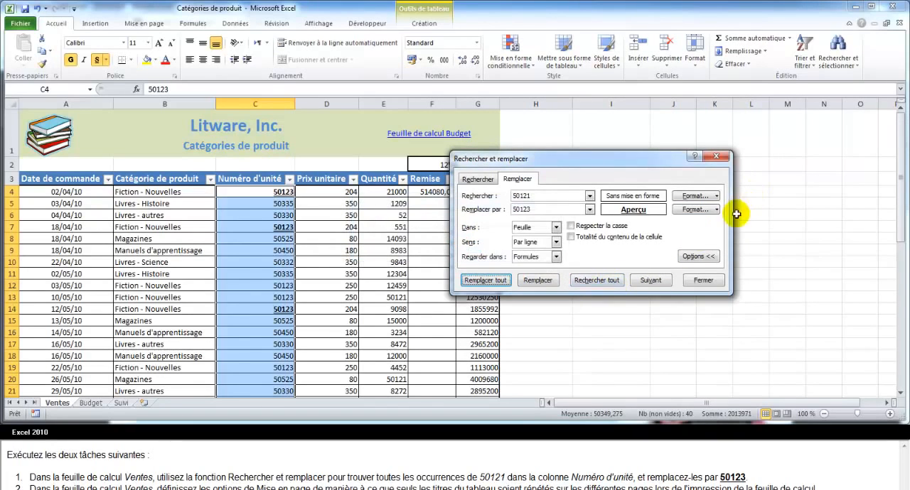
{"action": "left_click", "coordinate": [702, 280]}
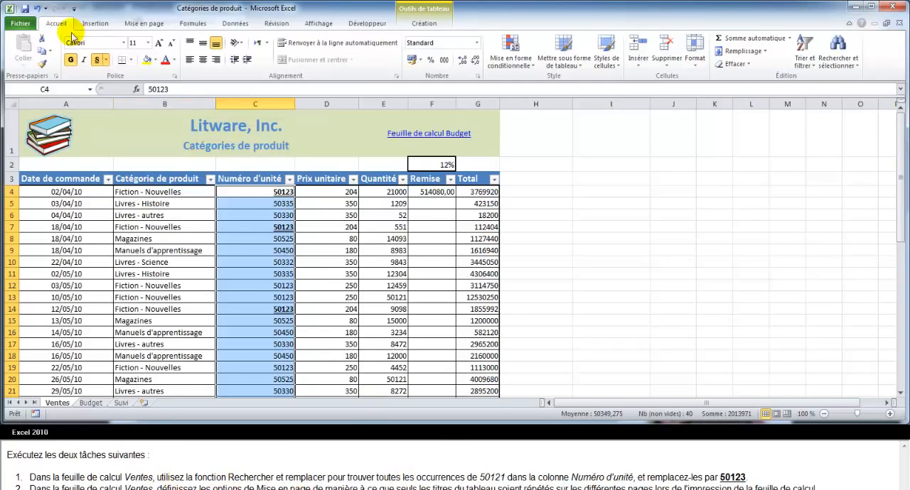
Set row 3 ($3:$3) of the Ventes sheet as the title row repeated at the top of every printed page.
{"action": "left_click", "coordinate": [143, 26]}
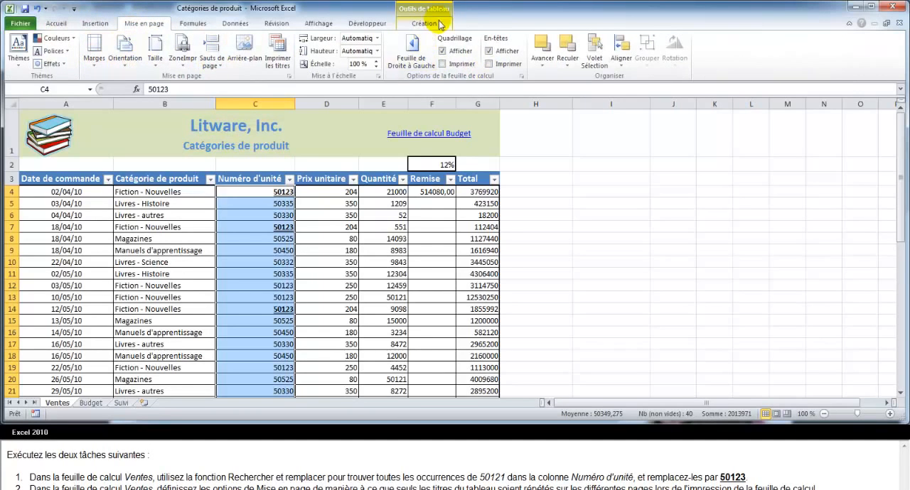
{"action": "left_click", "coordinate": [278, 55]}
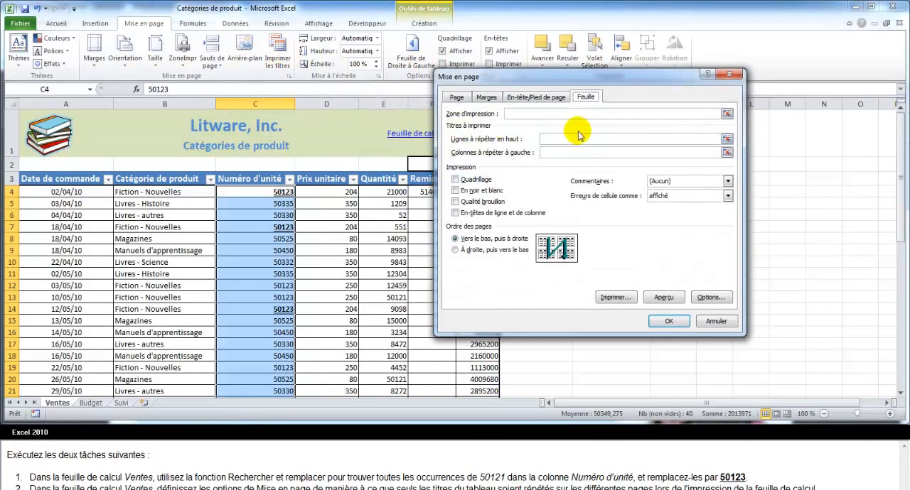
{"action": "left_click", "coordinate": [725, 114]}
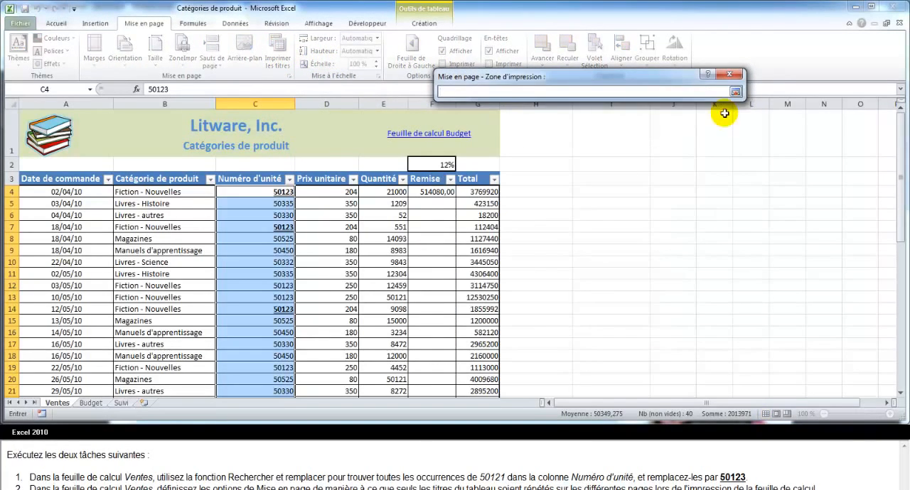
{"action": "left_click", "coordinate": [735, 92]}
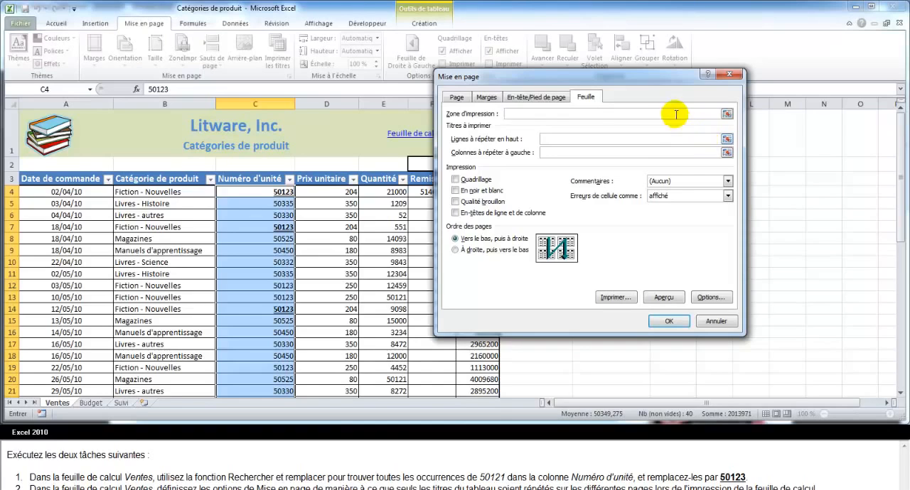
{"action": "left_click", "coordinate": [727, 139]}
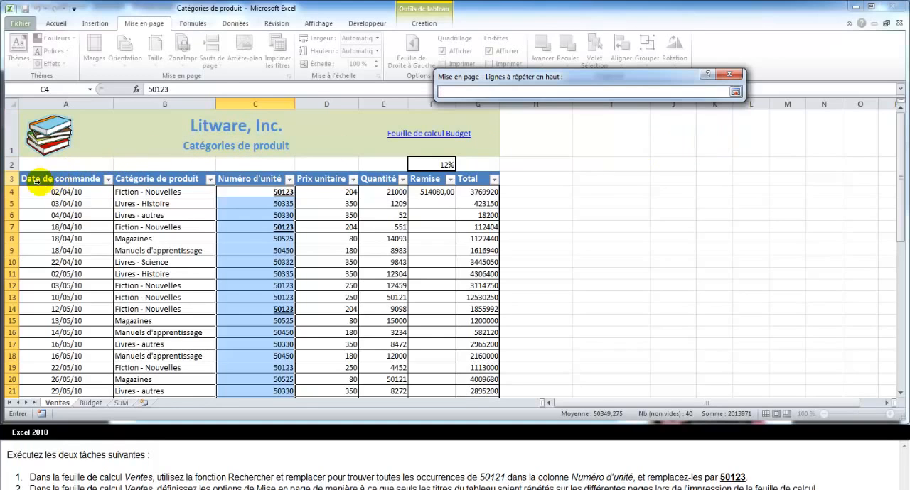
{"action": "left_click", "coordinate": [12, 178]}
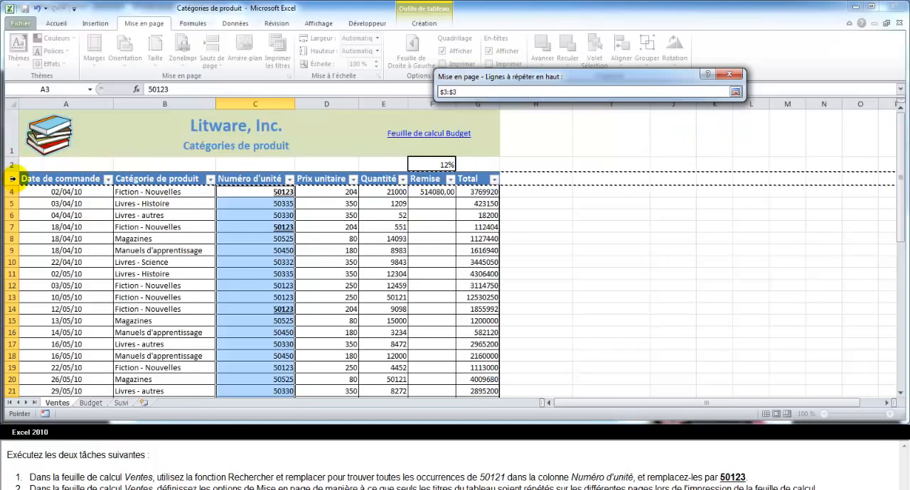
{"action": "left_click", "coordinate": [735, 93]}
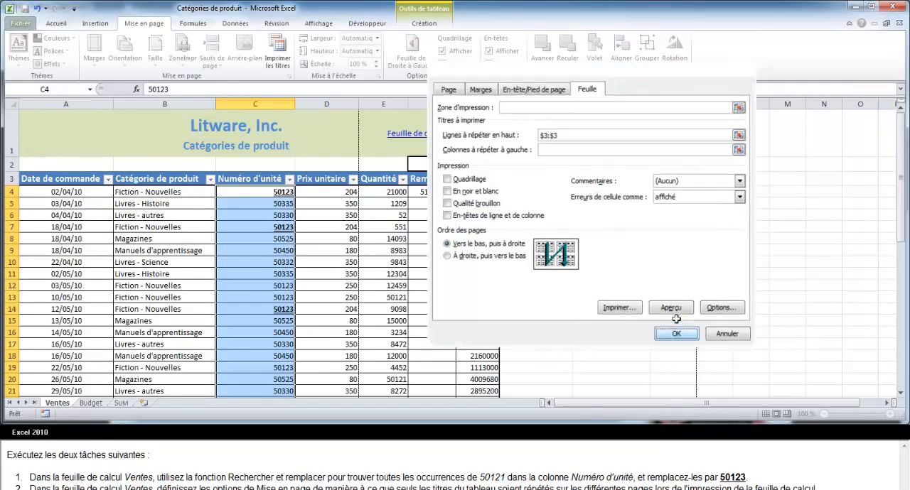
{"action": "left_click", "coordinate": [672, 322]}
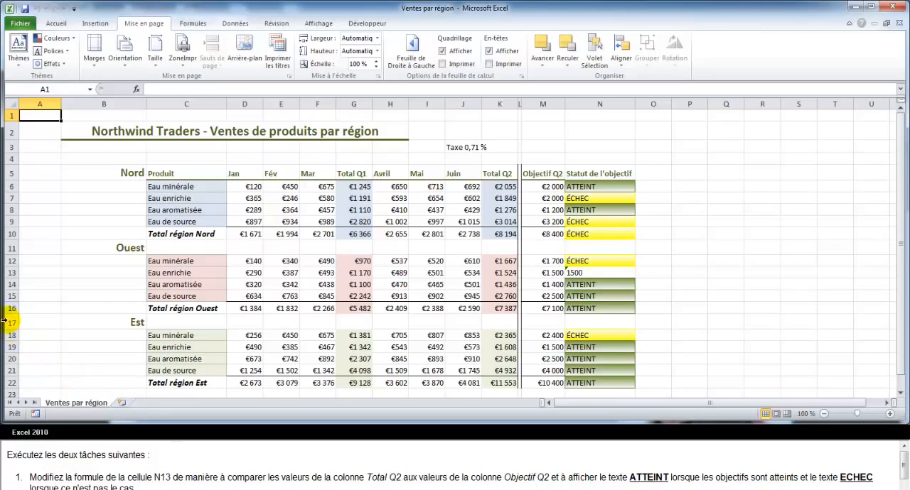
Correct the formula in cell N13 to =SI(K13>=M13;"ATTEINT";"ÉCHEC").
{"action": "left_click", "coordinate": [579, 274]}
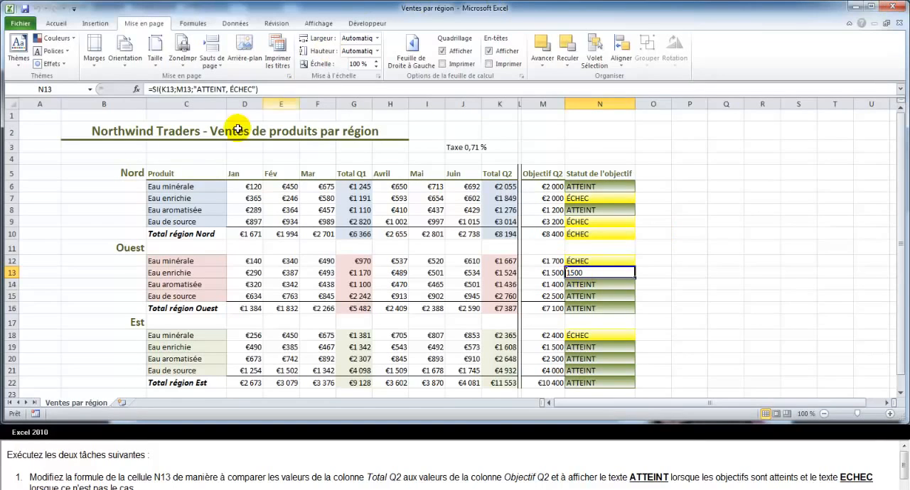
{"action": "left_click", "coordinate": [175, 89]}
{"action": "left_click", "coordinate": [192, 91]}
{"action": "key", "text": "BackSpace"}
{"action": "type", "text": ">"}
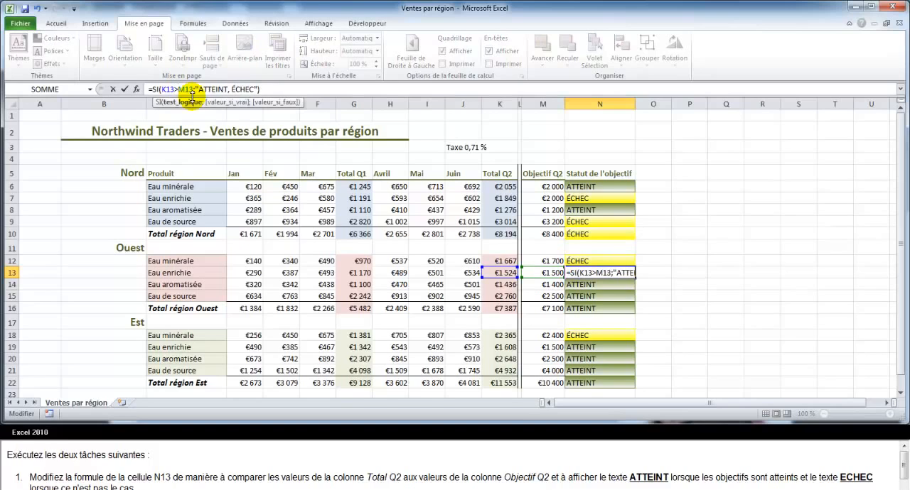
{"action": "type", "text": "="}
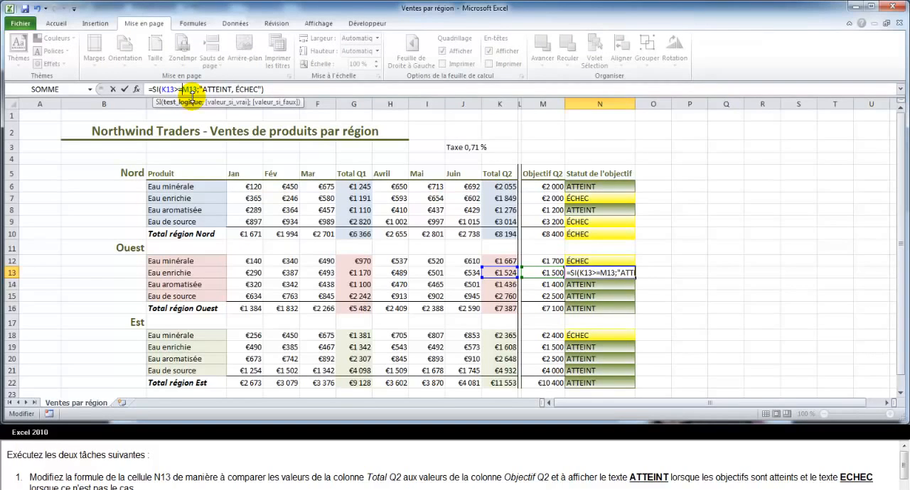
{"action": "left_click", "coordinate": [235, 89]}
{"action": "key", "text": "BackSpace"}
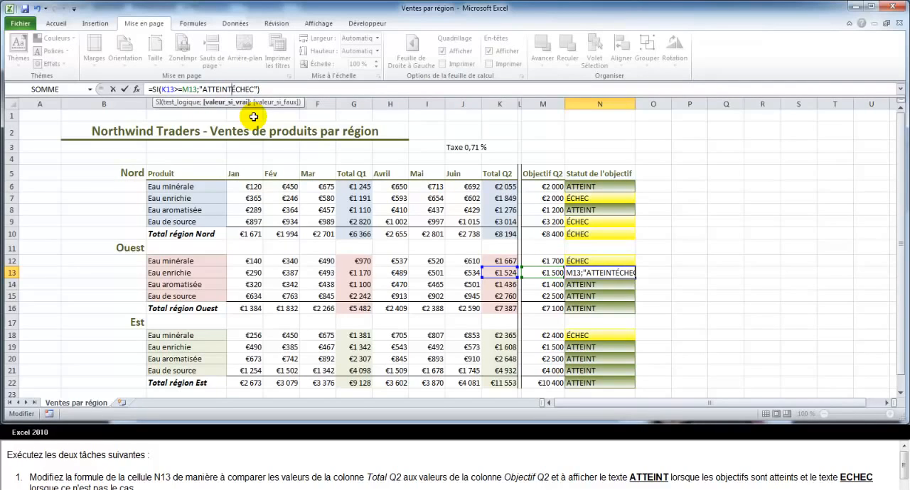
{"action": "type", "text": ";"}
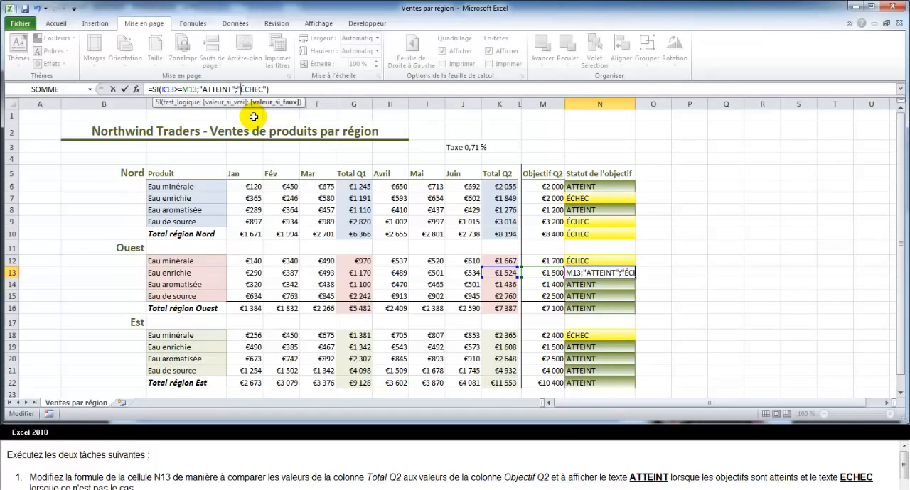
{"action": "key", "text": "Return"}
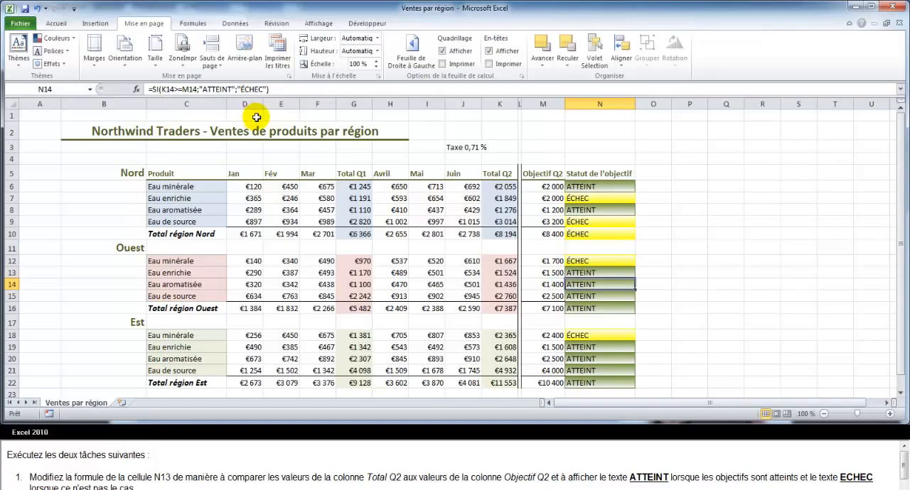
Set custom page margins of 1,25 cm for top and bottom and 3,2 cm for left and right.
{"action": "left_click_drag", "start_coordinate": [903, 470], "coordinate": [904, 484]}
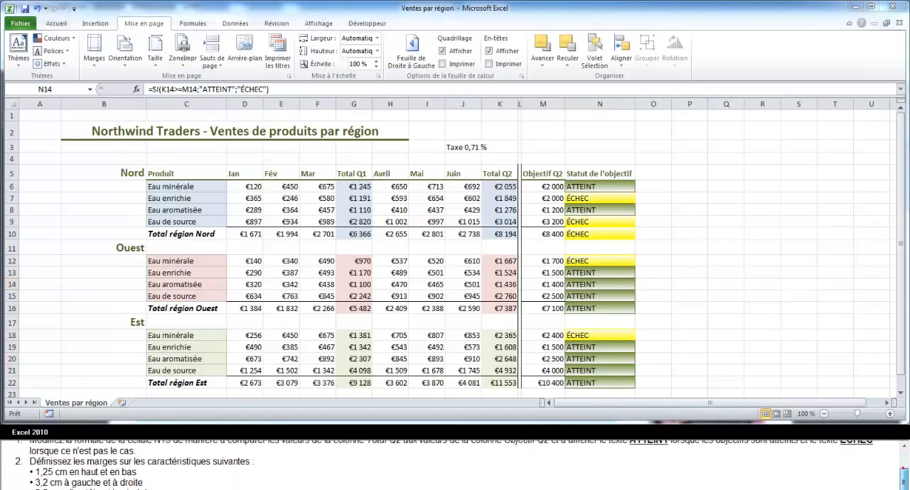
{"action": "left_click", "coordinate": [92, 57]}
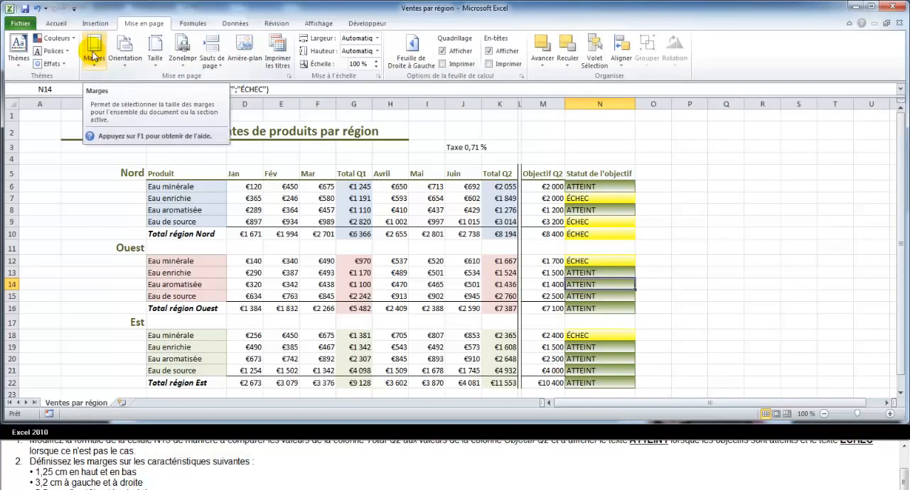
{"action": "left_click", "coordinate": [93, 57]}
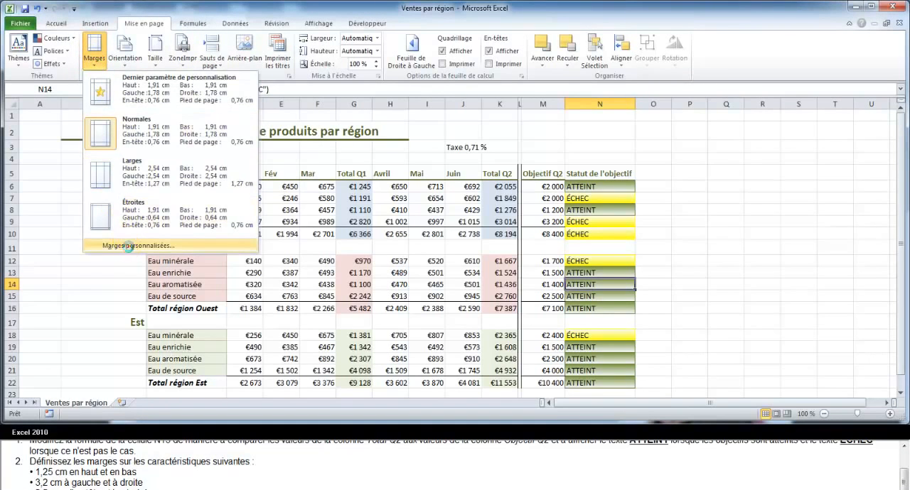
{"action": "left_click", "coordinate": [130, 246]}
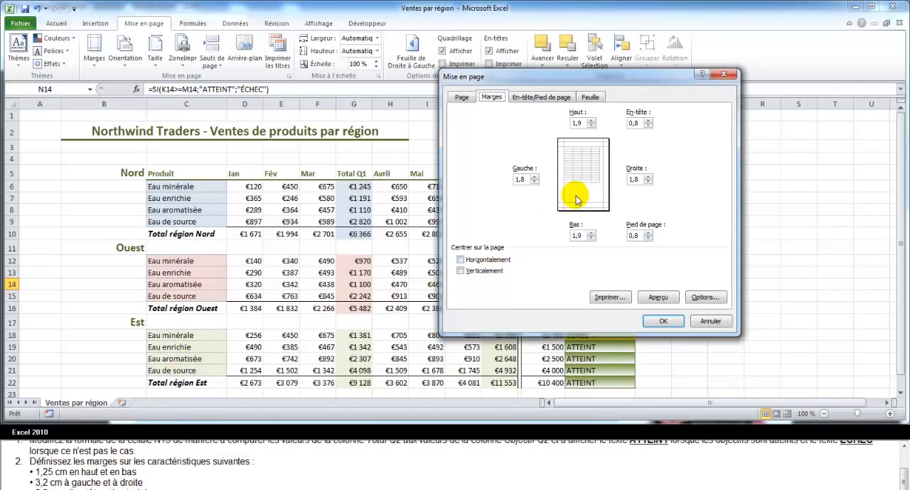
{"action": "left_click", "coordinate": [591, 125]}
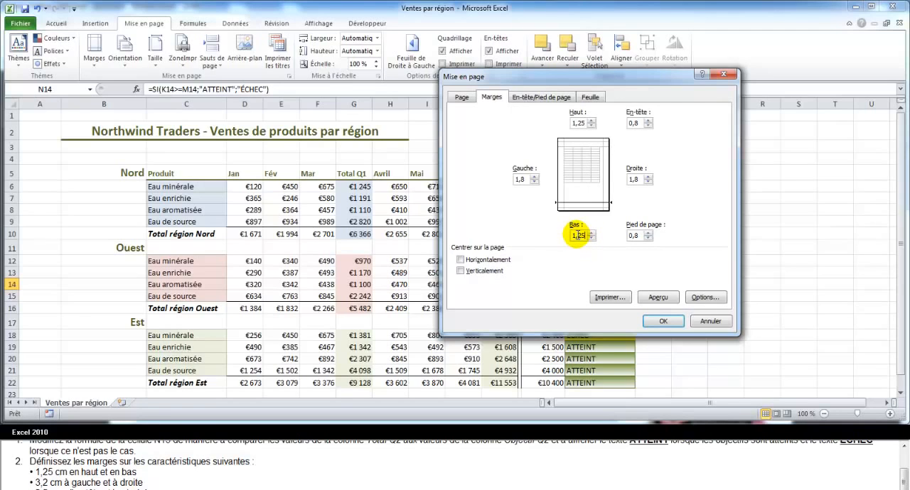
{"action": "left_click", "coordinate": [524, 179]}
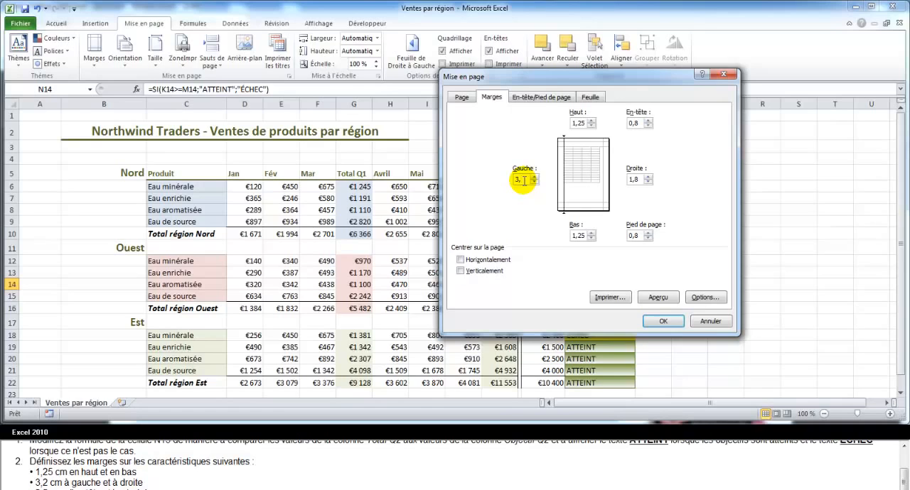
{"action": "left_click", "coordinate": [634, 182]}
{"action": "double_click", "coordinate": [641, 180]}
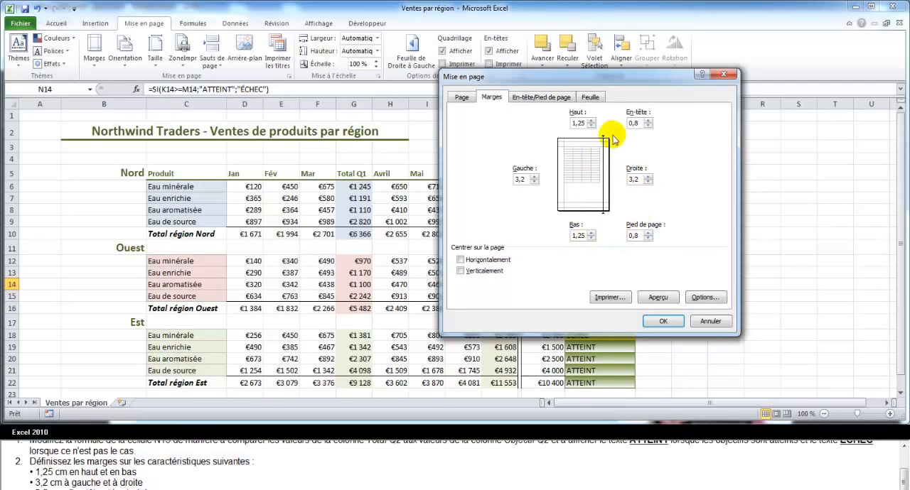
Set the header and footer margins to 2,5 cm and apply the page setup.
{"action": "double_click", "coordinate": [633, 123]}
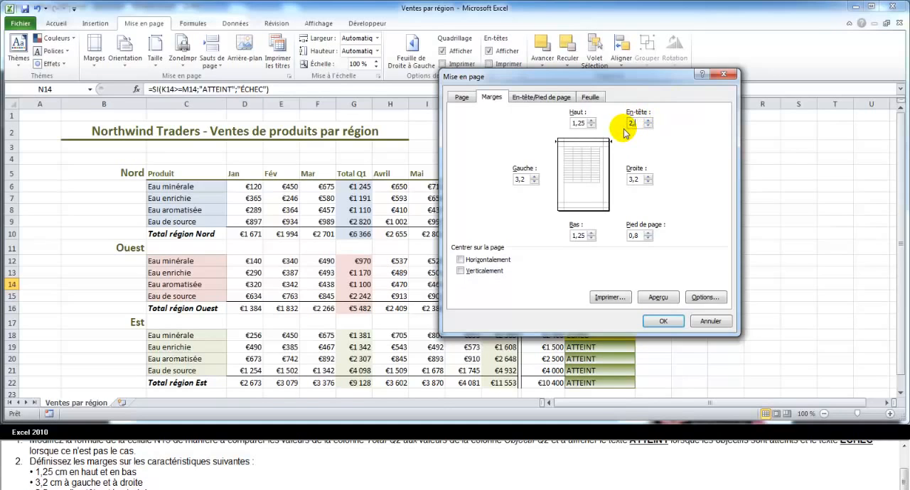
{"action": "type", "text": "2,5"}
{"action": "double_click", "coordinate": [631, 235]}
{"action": "left_click", "coordinate": [632, 235]}
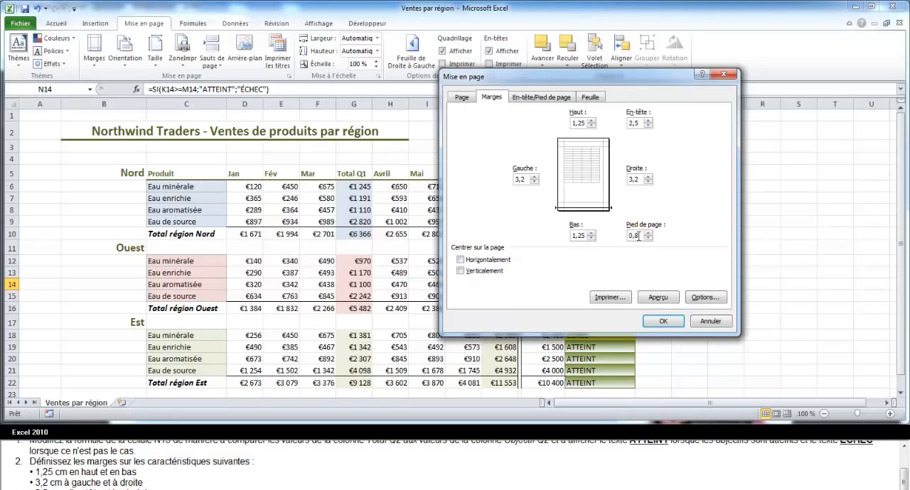
{"action": "double_click", "coordinate": [633, 236]}
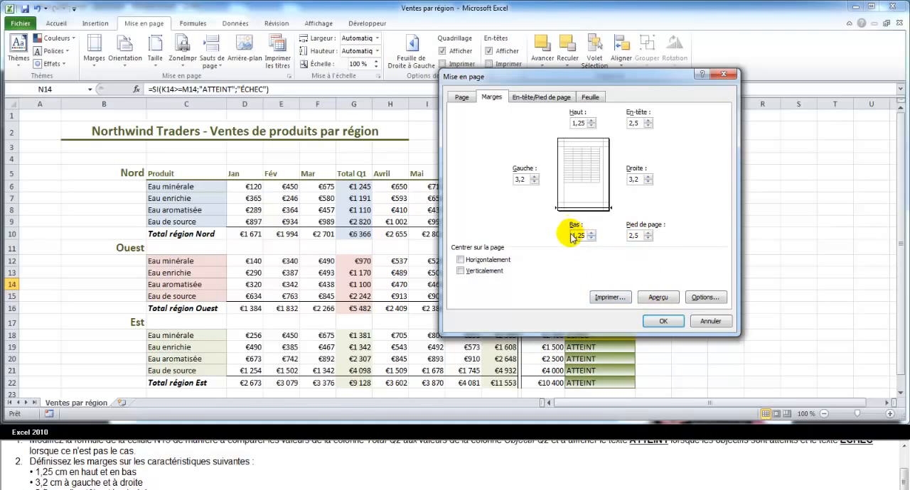
{"action": "left_click", "coordinate": [663, 322]}
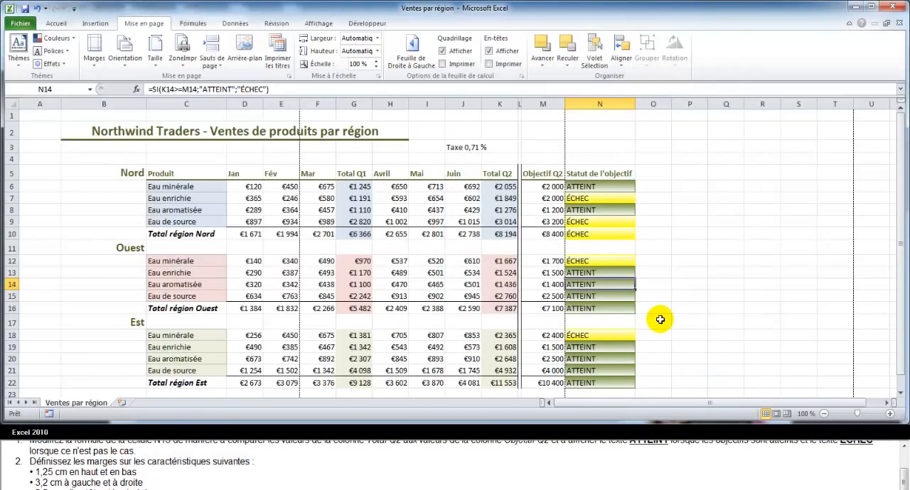
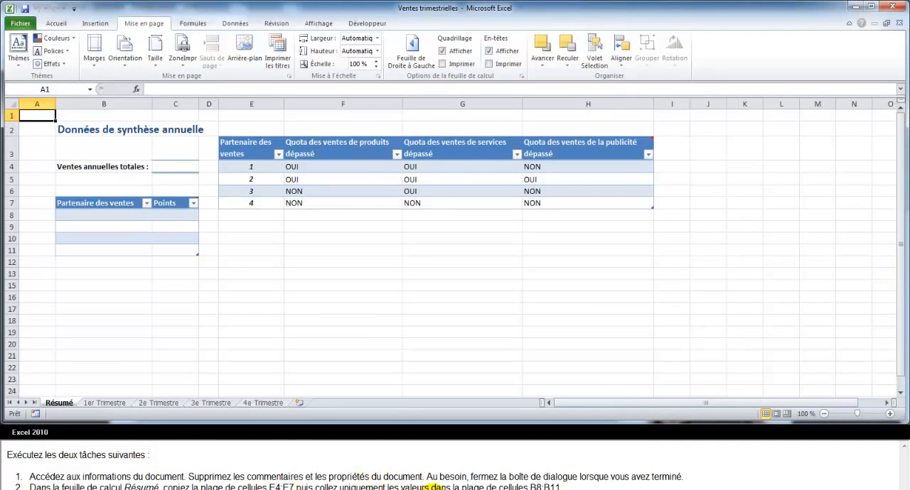
Show the workbook's document properties panel and clear the author field.
{"action": "left_click", "coordinate": [20, 24]}
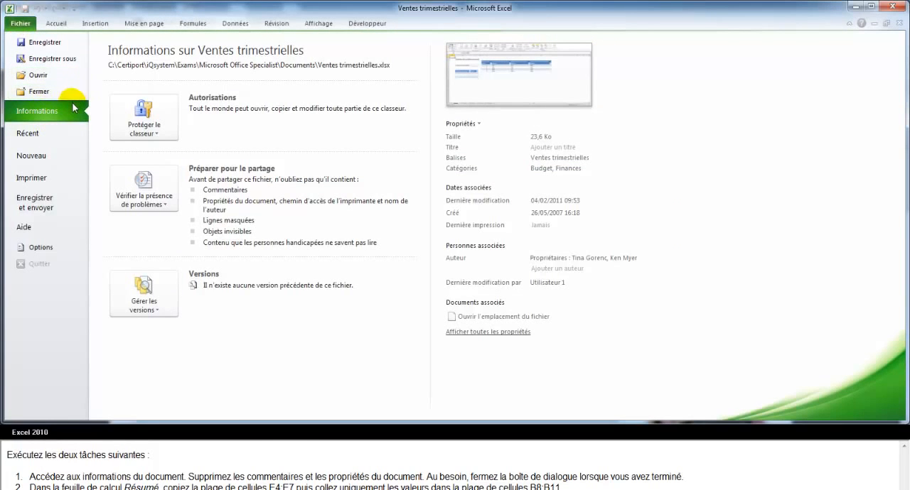
{"action": "left_click", "coordinate": [469, 127]}
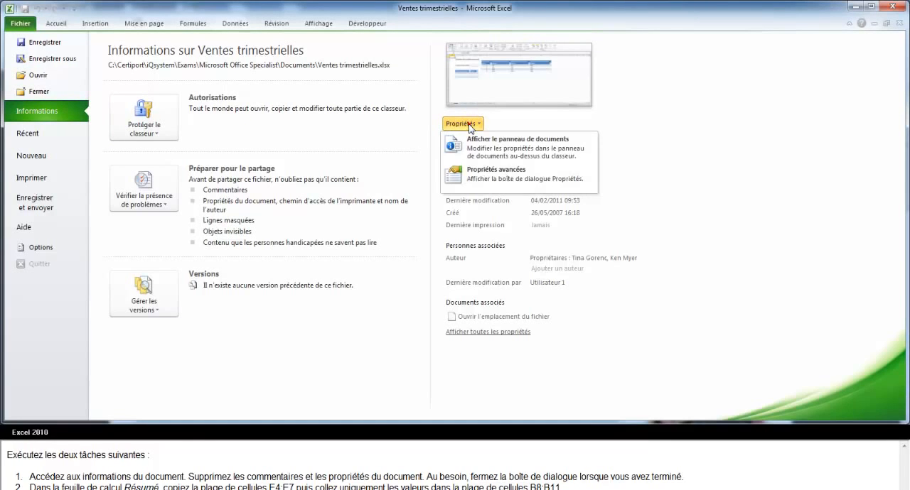
{"action": "left_click", "coordinate": [507, 145]}
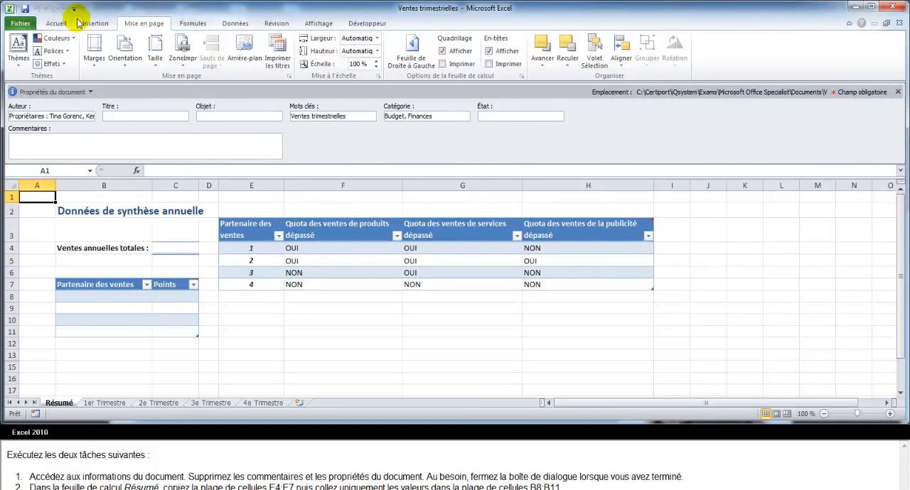
{"action": "double_click", "coordinate": [42, 115]}
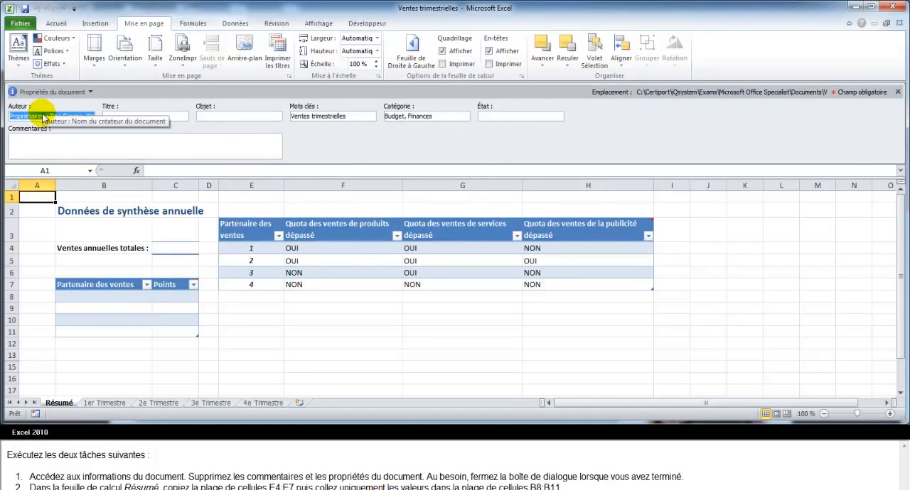
{"action": "key", "text": "Delete"}
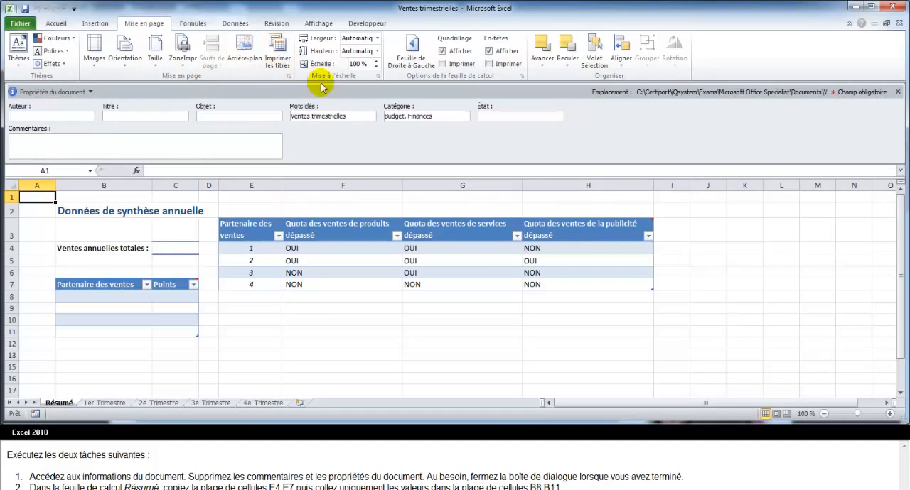
Clear the keywords (Mots clés) and category (Catégorie) document properties and close the properties panel.
{"action": "left_click", "coordinate": [341, 116]}
{"action": "left_click", "coordinate": [338, 116]}
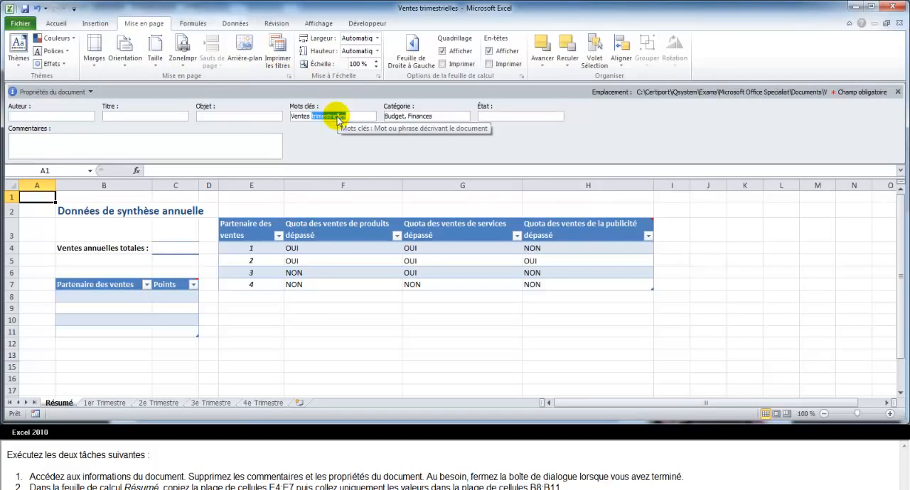
{"action": "triple_click", "coordinate": [332, 115]}
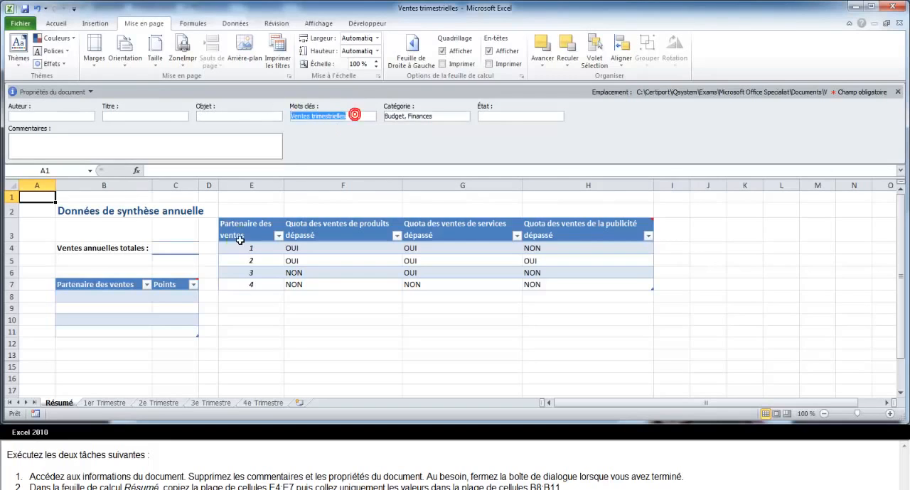
{"action": "key", "text": "Delete"}
{"action": "triple_click", "coordinate": [437, 117]}
{"action": "key", "text": "Delete"}
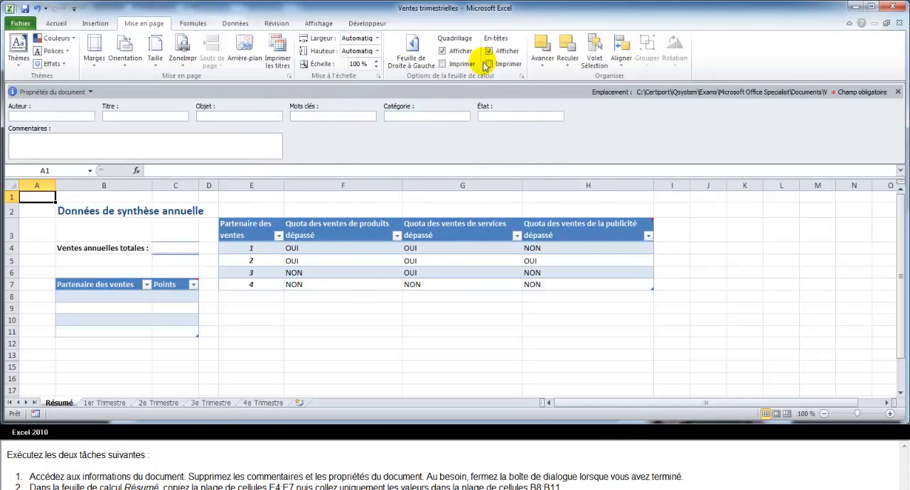
{"action": "left_click", "coordinate": [898, 92]}
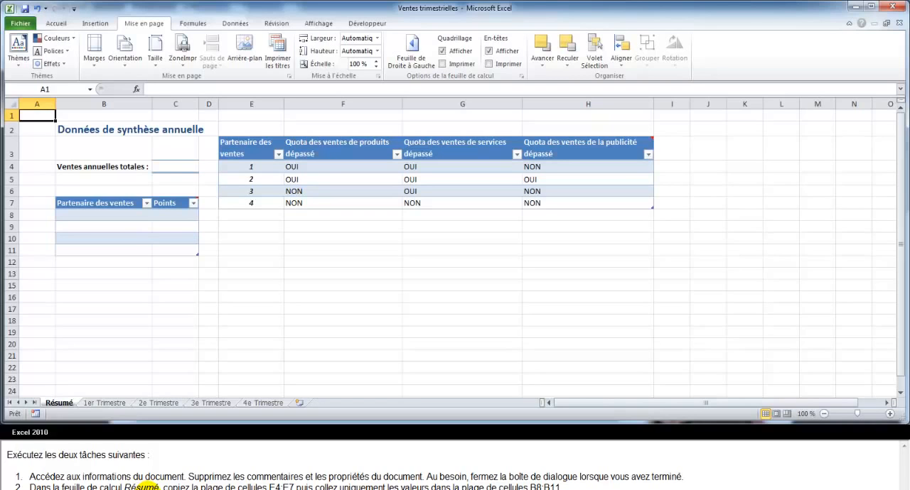
Copy cells E4:E7 on the Résumé sheet and paste only their values into B8:B11.
{"action": "left_click_drag", "start_coordinate": [256, 170], "coordinate": [263, 208]}
{"action": "key", "text": "ctrl+c"}
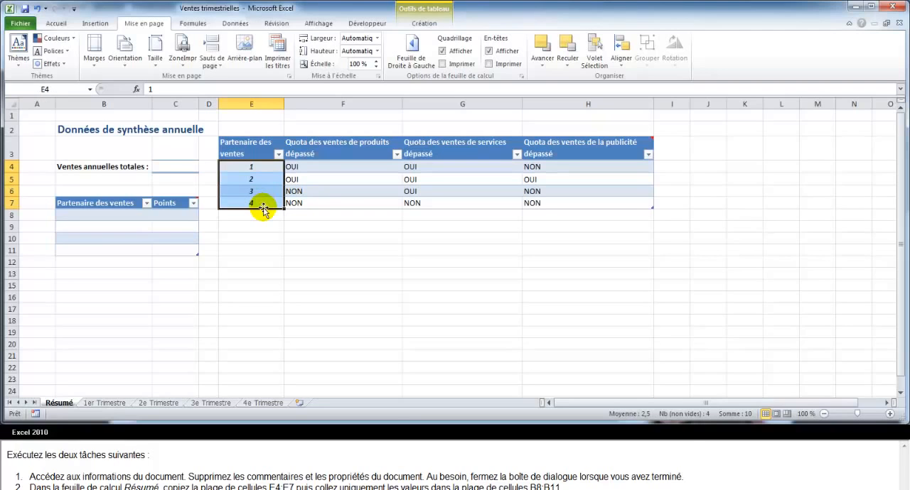
{"action": "left_click", "coordinate": [48, 23]}
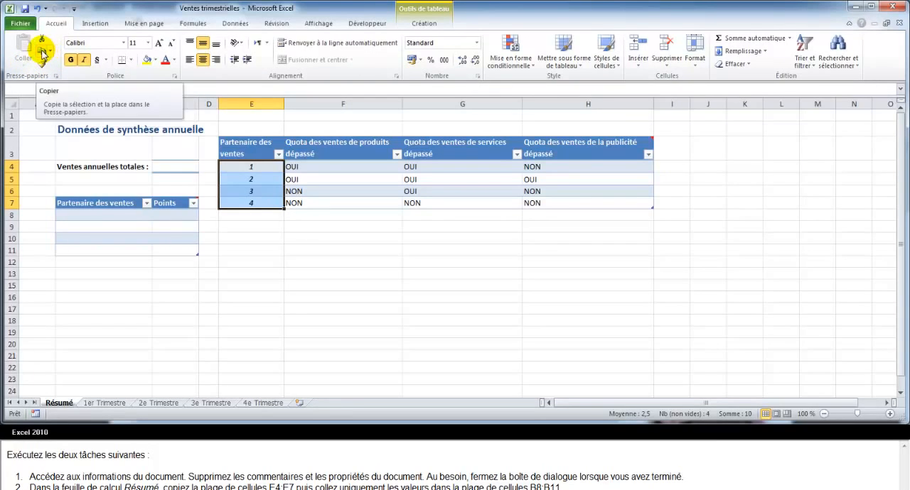
{"action": "left_click", "coordinate": [42, 50]}
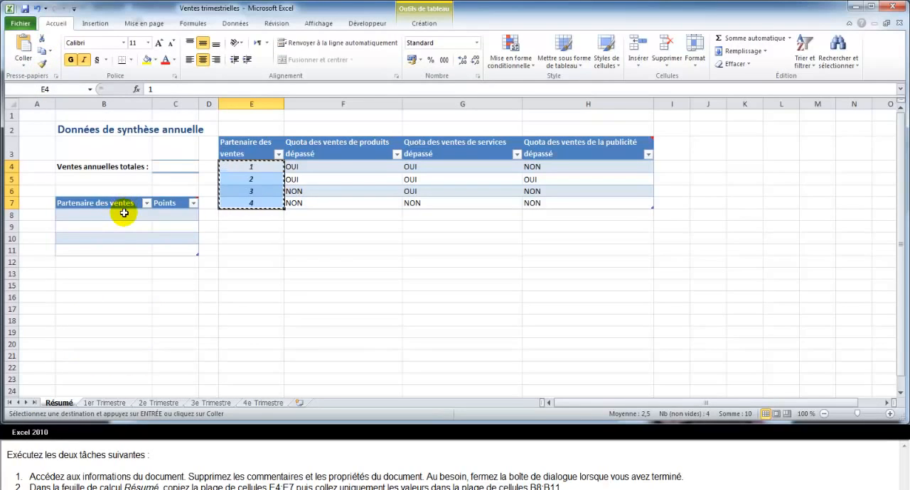
{"action": "left_click_drag", "start_coordinate": [123, 213], "coordinate": [122, 248]}
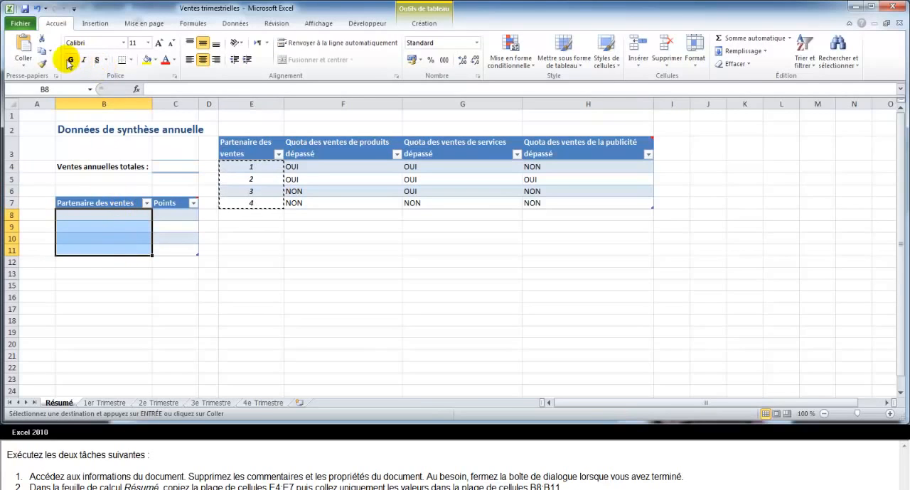
{"action": "left_click", "coordinate": [24, 69]}
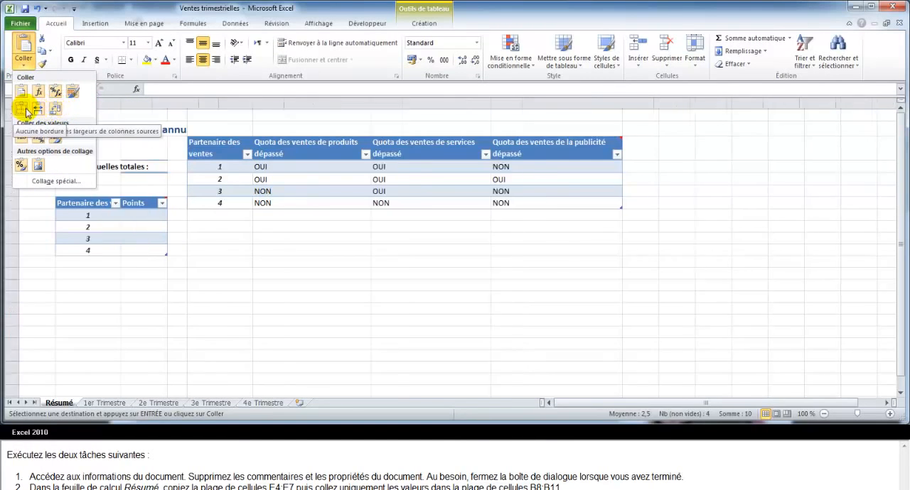
{"action": "left_click", "coordinate": [20, 140]}
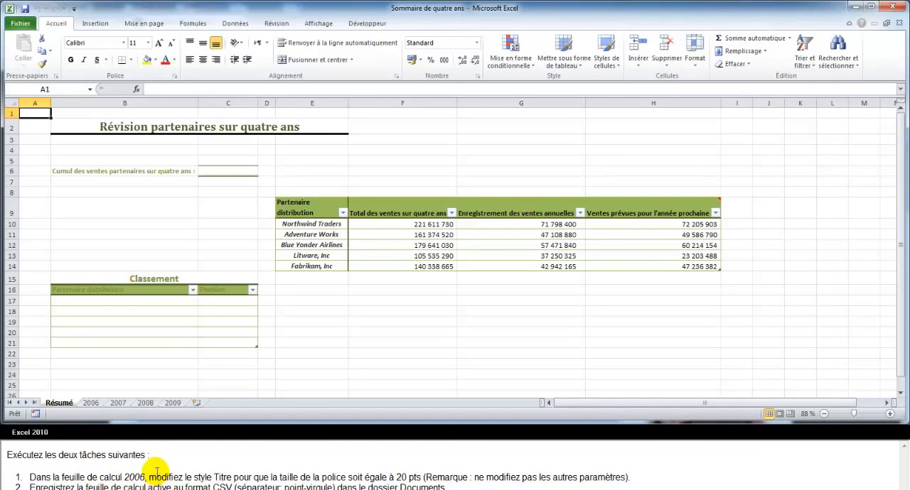
On the 2006 sheet, modify the Titre cell style so its font size is 20 points.
{"action": "left_click", "coordinate": [91, 403]}
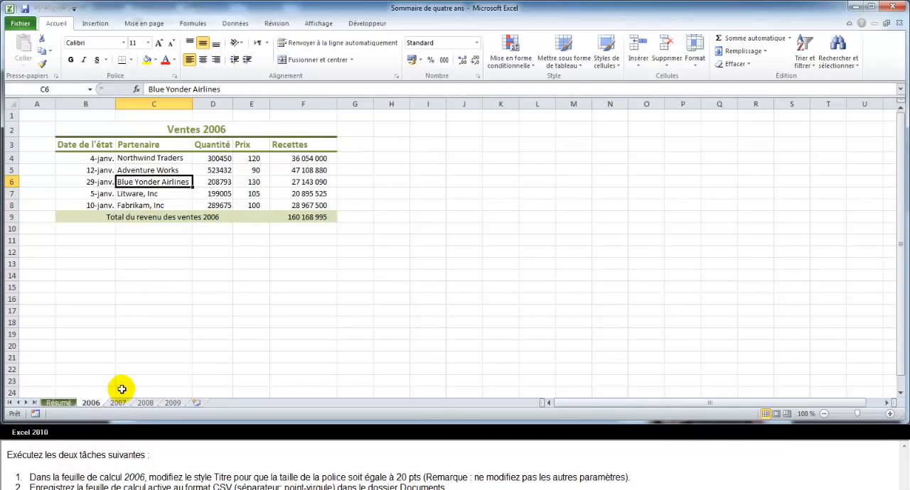
{"action": "left_click", "coordinate": [606, 49]}
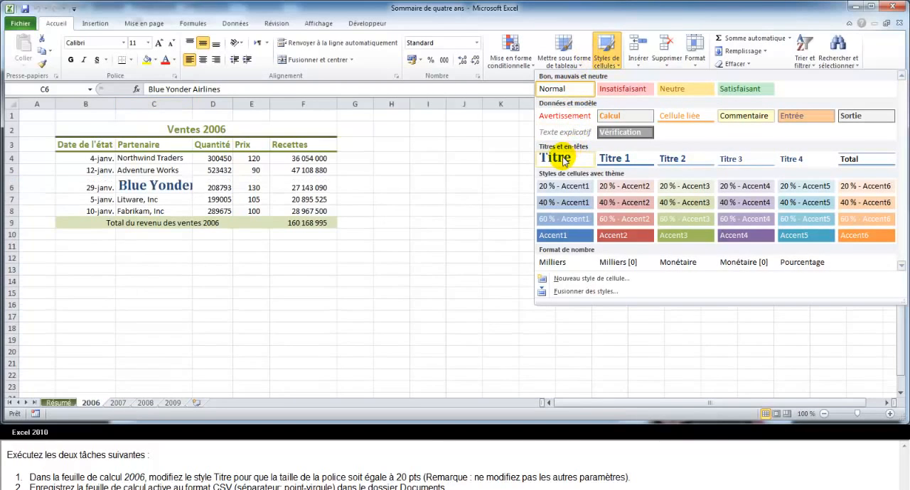
{"action": "right_click", "coordinate": [563, 160]}
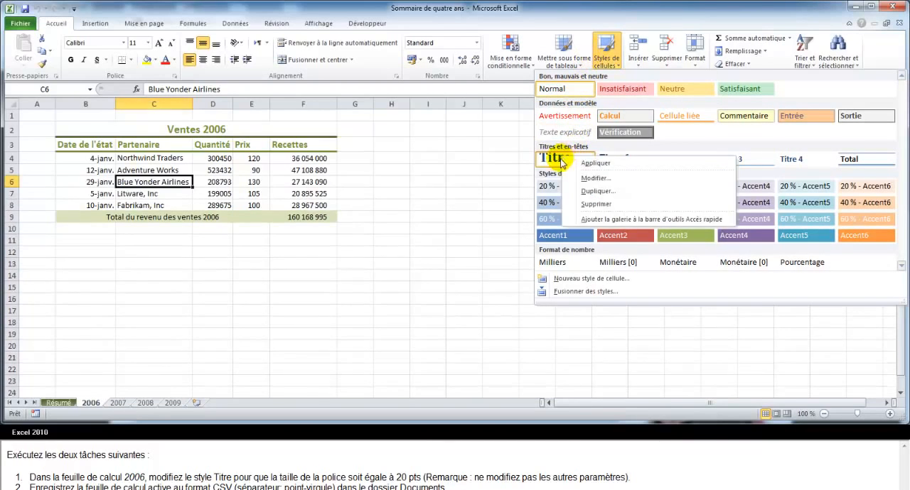
{"action": "left_click", "coordinate": [594, 179]}
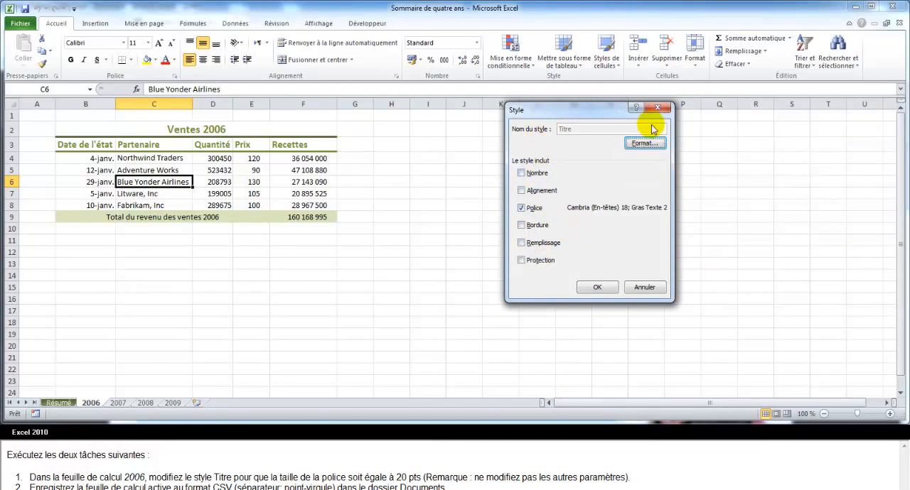
{"action": "left_click", "coordinate": [639, 146]}
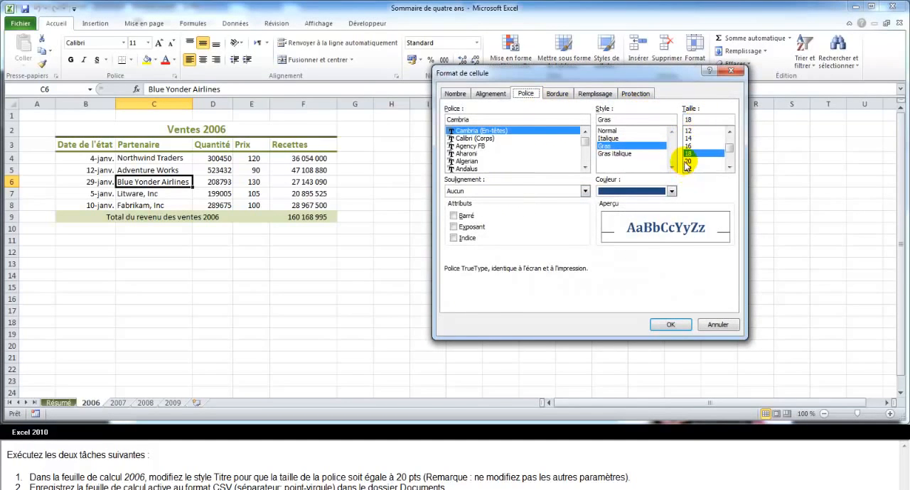
{"action": "left_click", "coordinate": [688, 162]}
{"action": "left_click", "coordinate": [670, 325]}
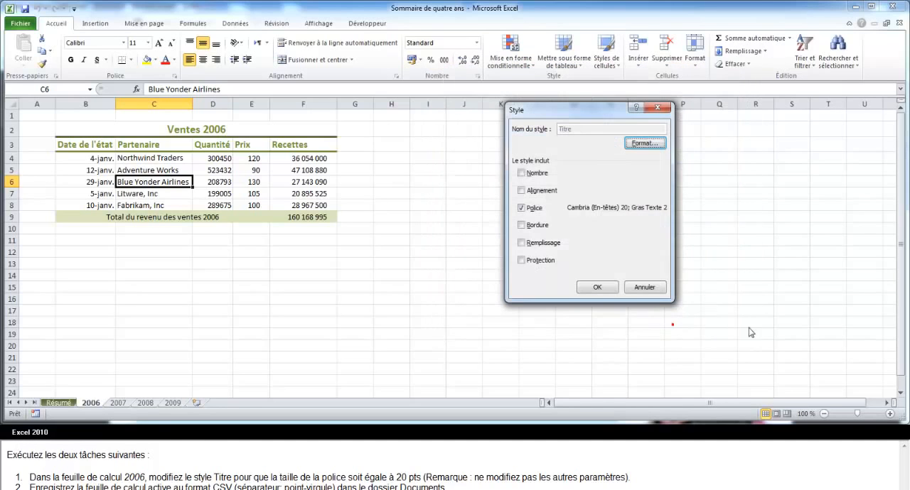
{"action": "left_click", "coordinate": [599, 287]}
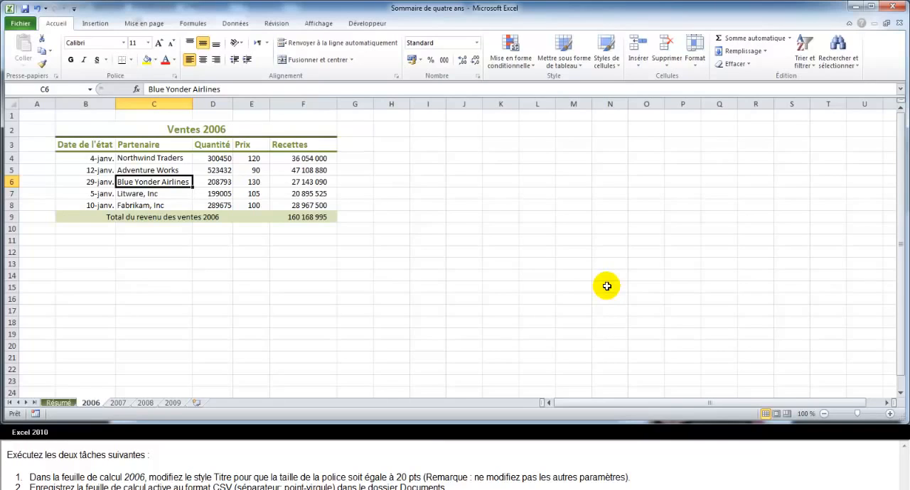
Save the active 2006 sheet in the Documents folder as CSV (séparateur: point-virgule), accepting the loss of incompatible features.
{"action": "left_click", "coordinate": [20, 23]}
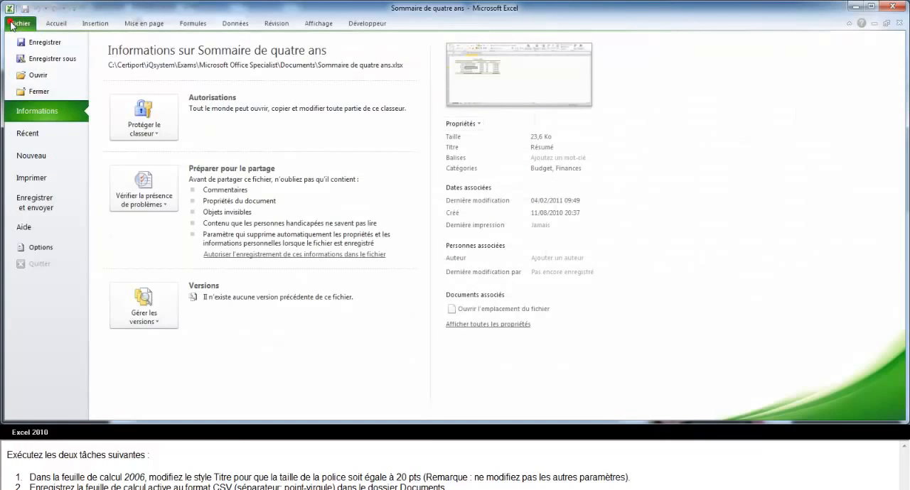
{"action": "left_click", "coordinate": [53, 60]}
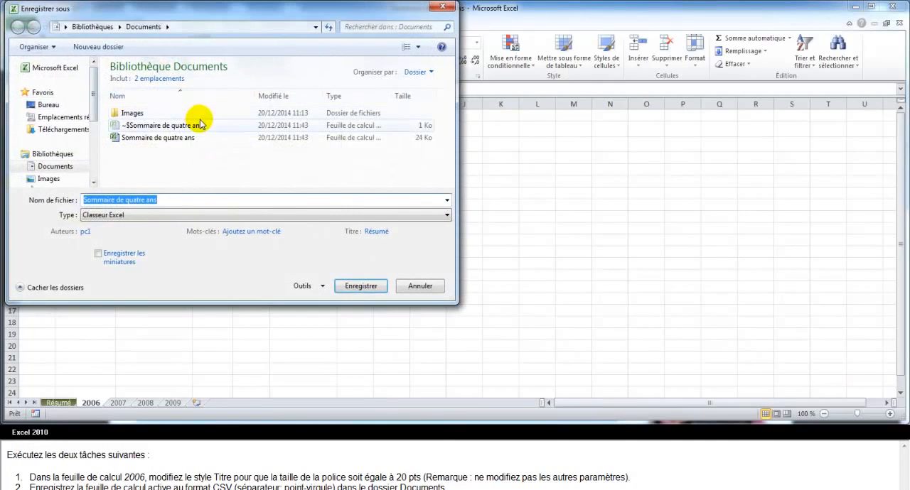
{"action": "left_click", "coordinate": [447, 216]}
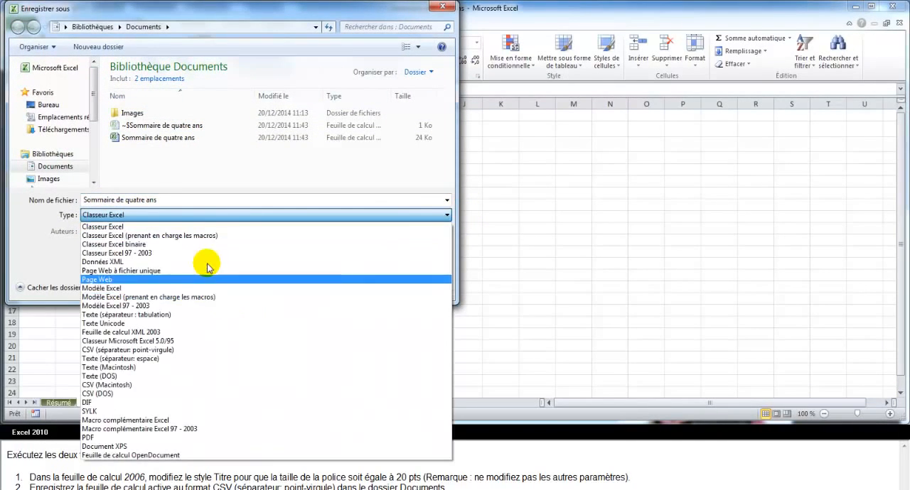
{"action": "left_click", "coordinate": [112, 351]}
{"action": "left_click", "coordinate": [359, 262]}
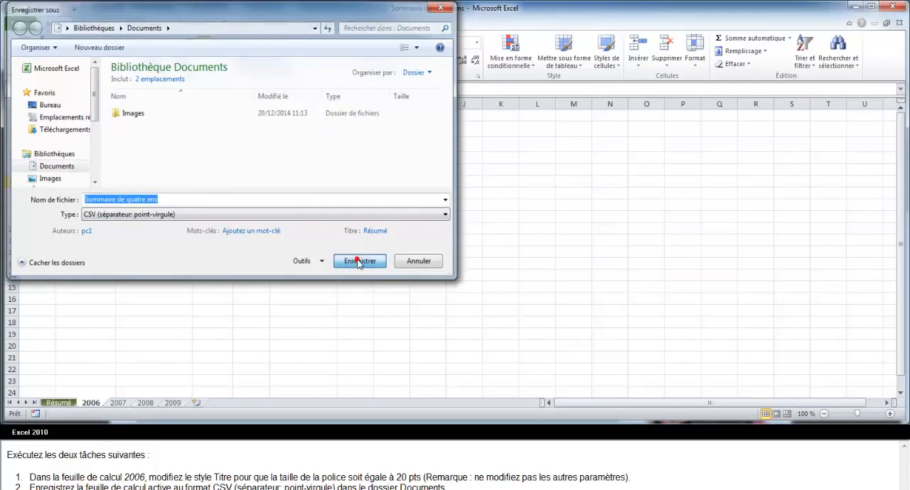
{"action": "left_click", "coordinate": [432, 253]}
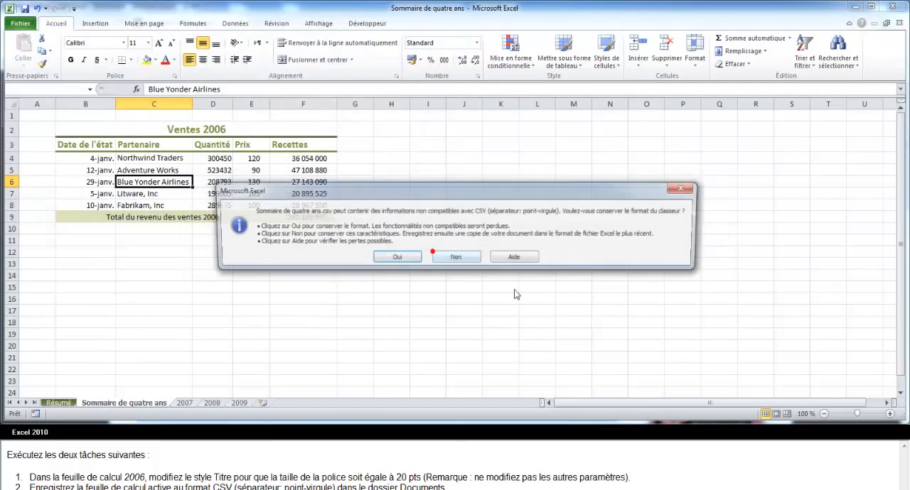
{"action": "left_click", "coordinate": [400, 258]}
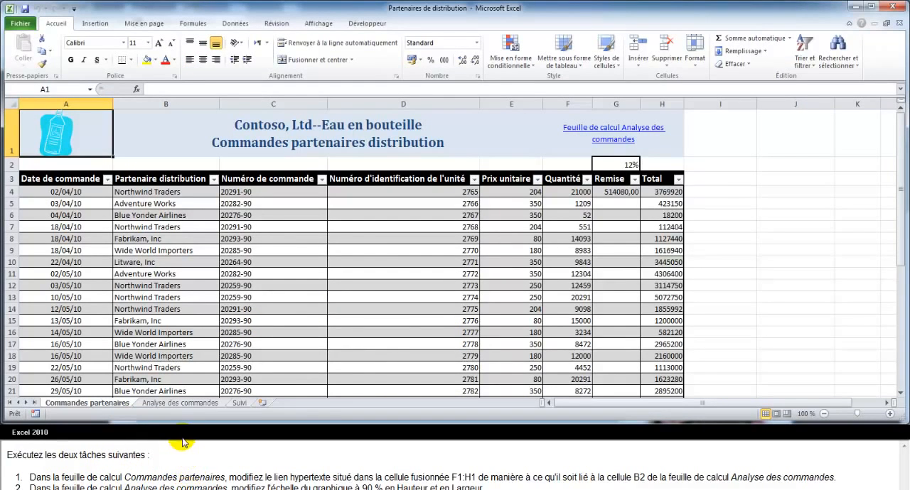
Edit the hyperlink in merged cell F1:H1 of Commandes partenaires to point to cell B2 of the Analyse des commandes sheet.
{"action": "right_click", "coordinate": [606, 143]}
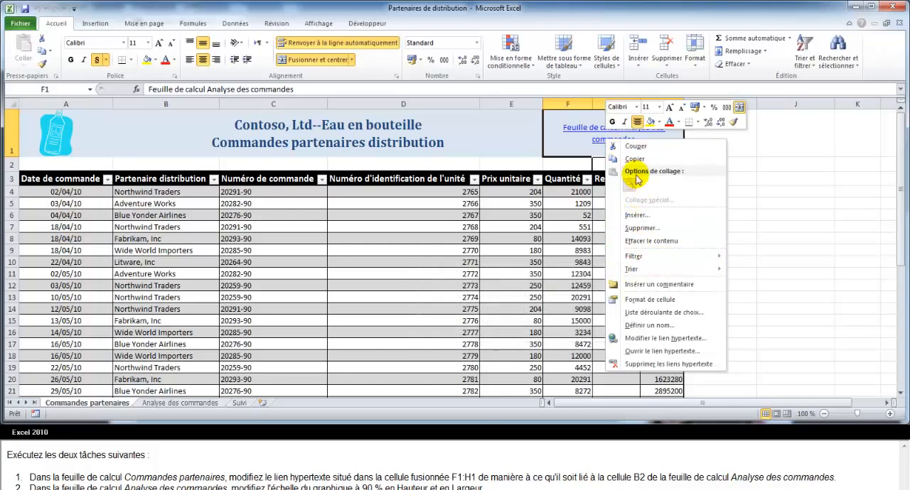
{"action": "left_click", "coordinate": [645, 339]}
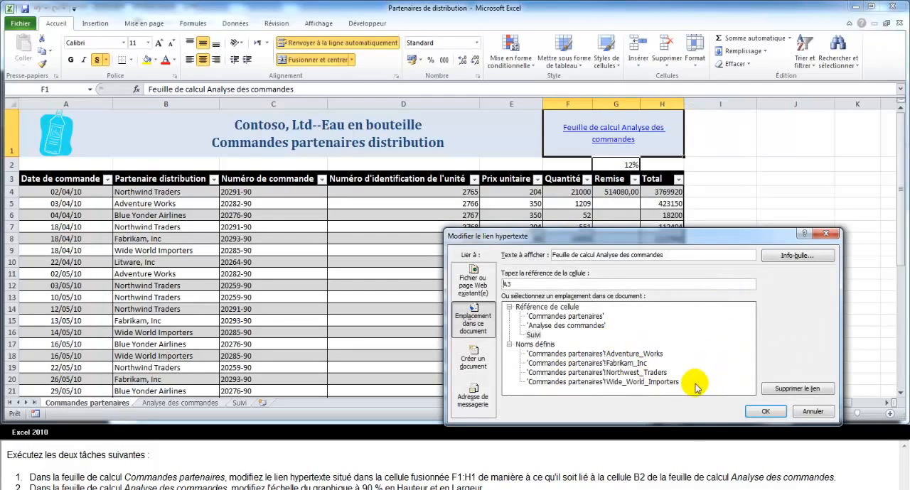
{"action": "double_click", "coordinate": [506, 284]}
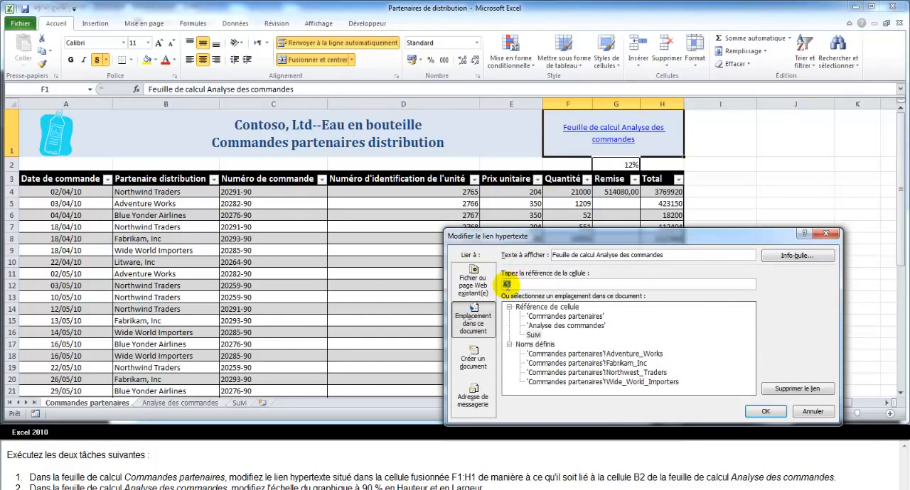
{"action": "type", "text": "b2"}
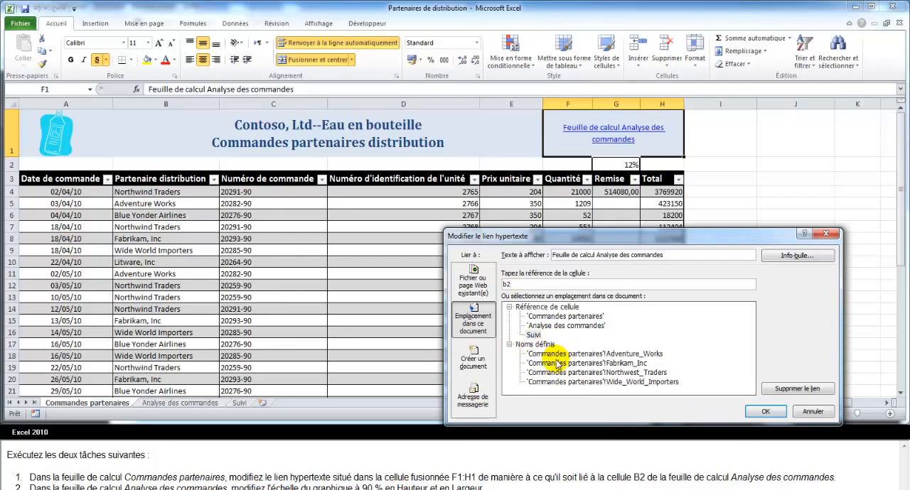
{"action": "left_click", "coordinate": [539, 327]}
{"action": "left_click", "coordinate": [758, 411]}
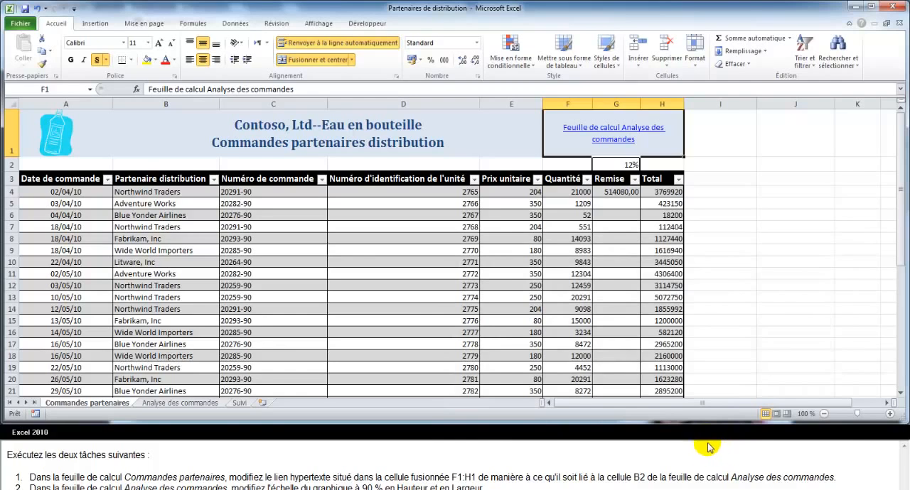
On the Analyse des commandes sheet, set the chart's scale to 90 % in both height and width.
{"action": "left_click", "coordinate": [168, 404]}
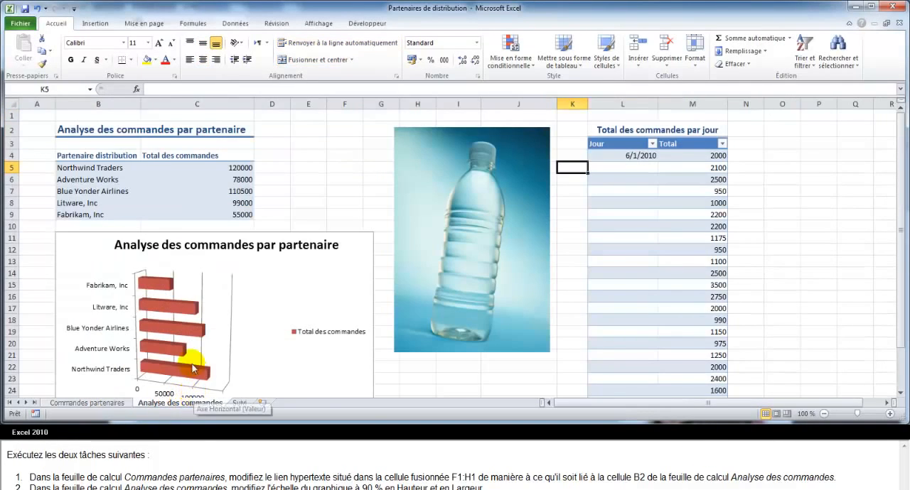
{"action": "double_click", "coordinate": [368, 239]}
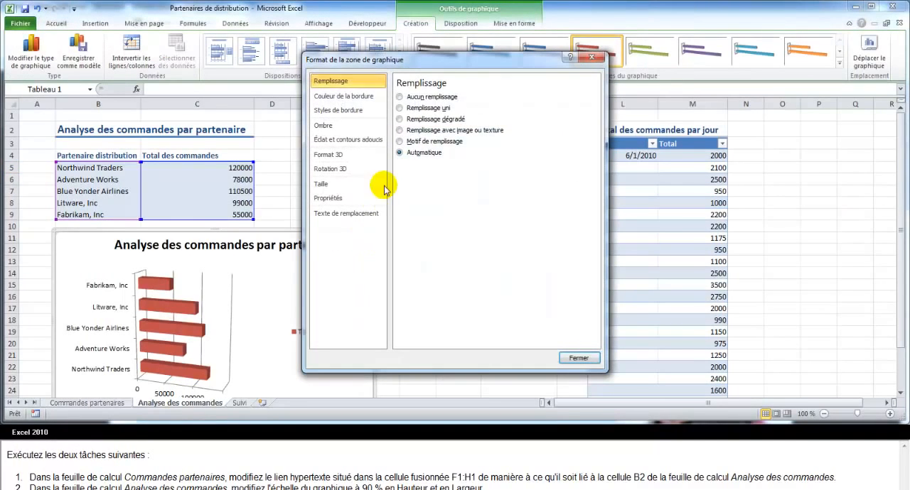
{"action": "left_click", "coordinate": [328, 184]}
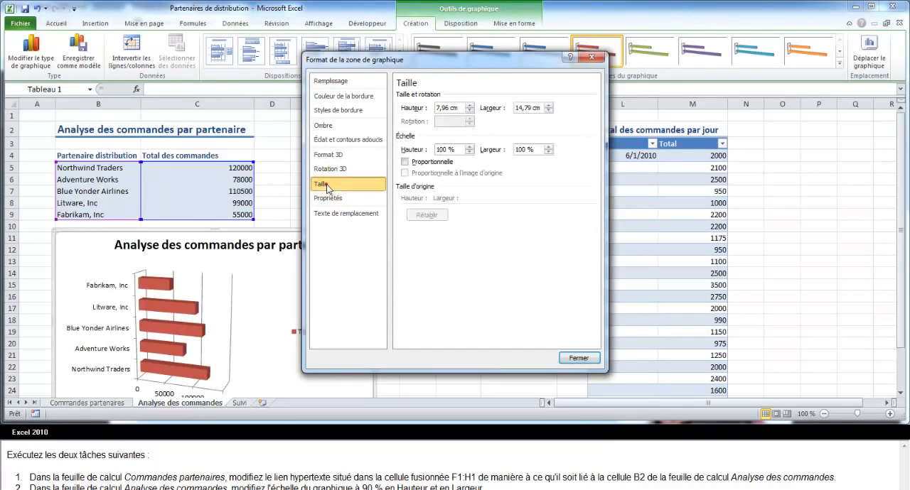
{"action": "double_click", "coordinate": [441, 150]}
{"action": "type", "text": "90"}
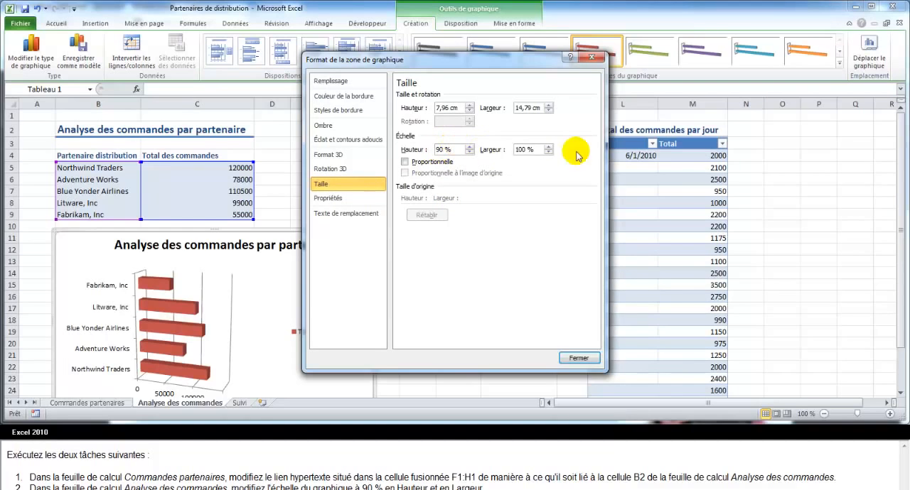
{"action": "left_click", "coordinate": [521, 149]}
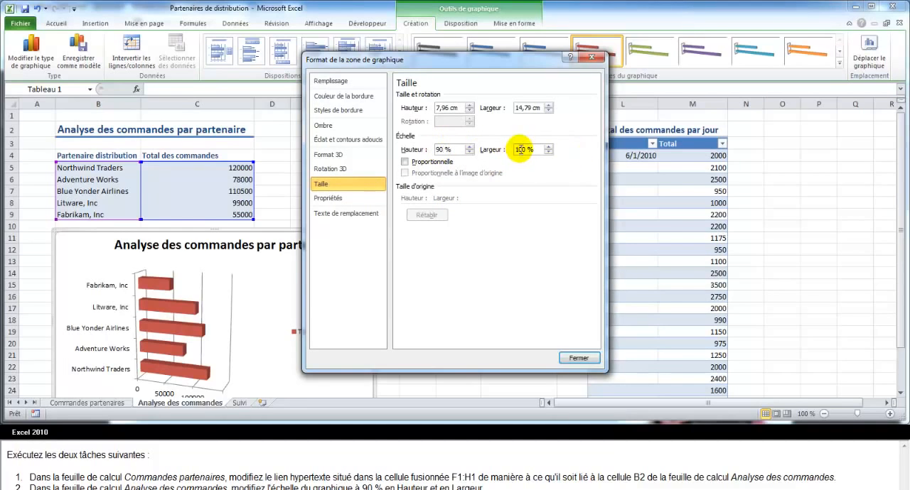
{"action": "double_click", "coordinate": [521, 150]}
{"action": "type", "text": "90"}
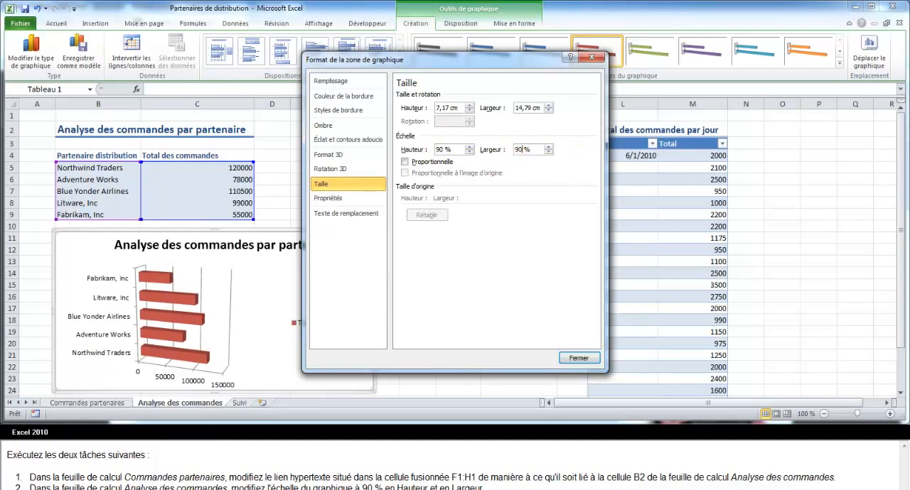
{"action": "left_click", "coordinate": [578, 357]}
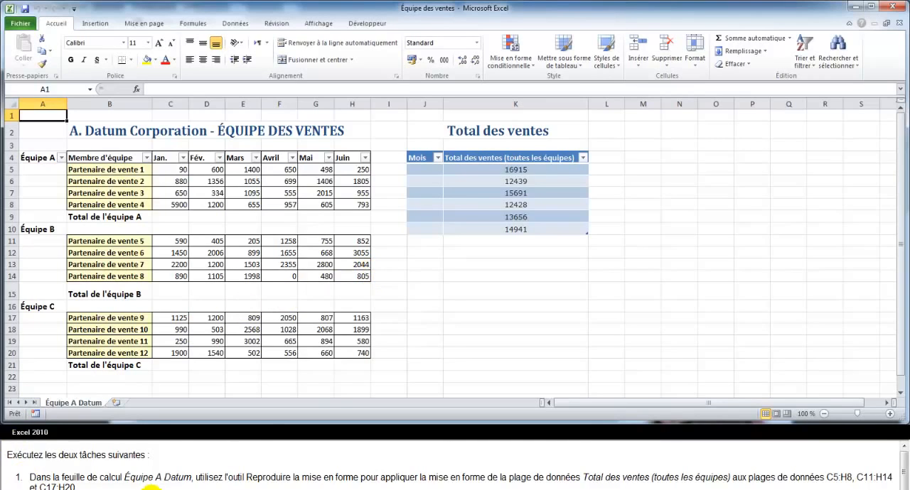
Use the format painter to apply the formatting of Total des ventes data K5:K10 to ranges C5:H8, C11:H14 and C17:H20.
{"action": "left_click_drag", "start_coordinate": [529, 170], "coordinate": [526, 229]}
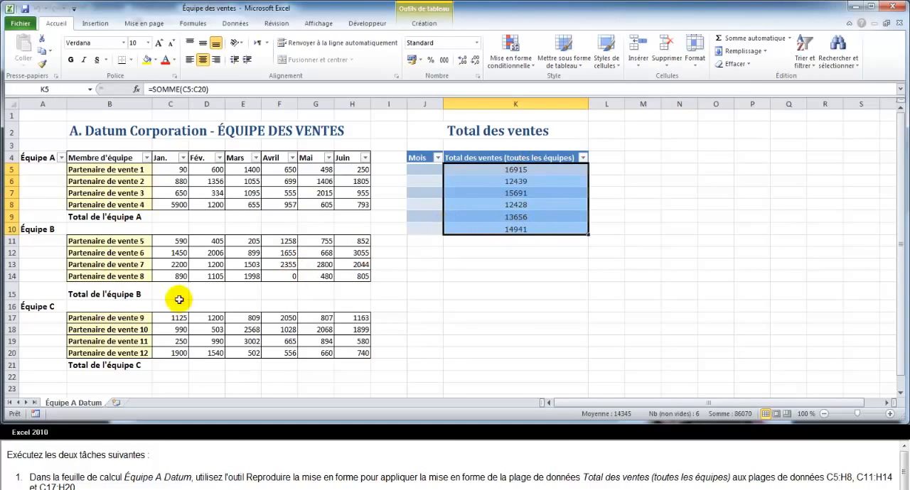
{"action": "left_click", "coordinate": [42, 64]}
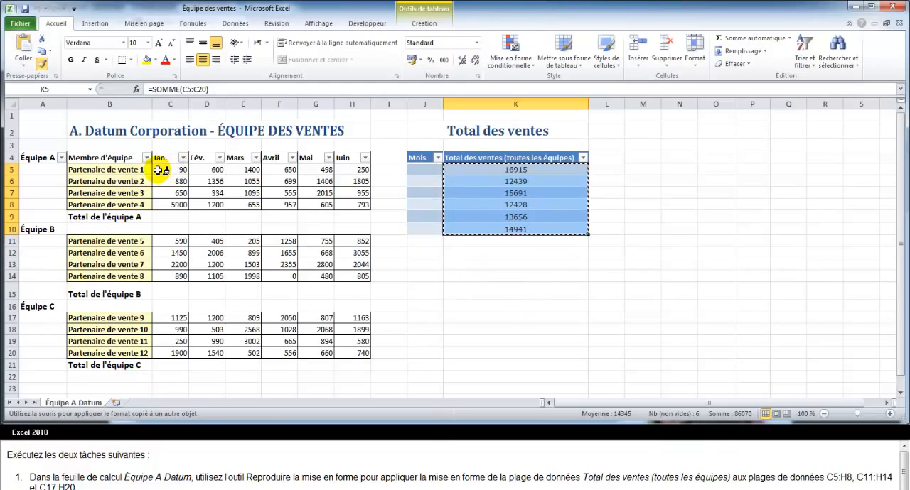
{"action": "mouse_move", "coordinate": [158, 170]}
{"action": "left_mouse_down"}
{"action": "mouse_move", "coordinate": [163, 179]}
{"action": "mouse_move", "coordinate": [332, 175]}
{"action": "mouse_move", "coordinate": [361, 180]}
{"action": "mouse_move", "coordinate": [366, 204]}
{"action": "left_mouse_up"}
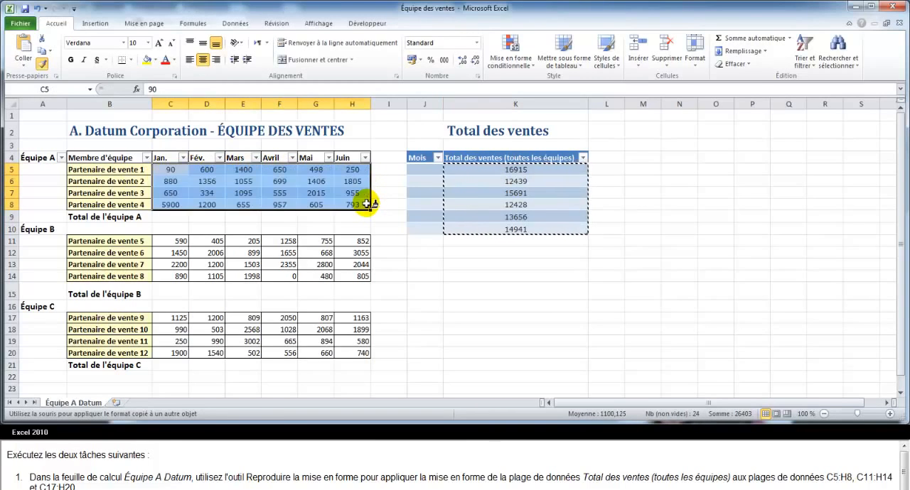
{"action": "mouse_move", "coordinate": [170, 241]}
{"action": "left_mouse_down"}
{"action": "mouse_move", "coordinate": [325, 258]}
{"action": "mouse_move", "coordinate": [331, 278]}
{"action": "mouse_move", "coordinate": [356, 277]}
{"action": "left_mouse_up"}
{"action": "left_click_drag", "start_coordinate": [167, 316], "coordinate": [341, 355]}
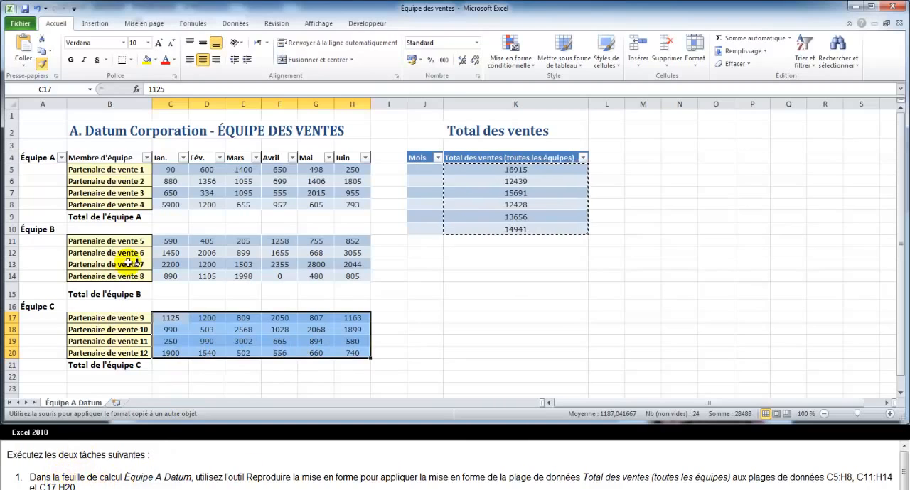
{"action": "left_click", "coordinate": [44, 65]}
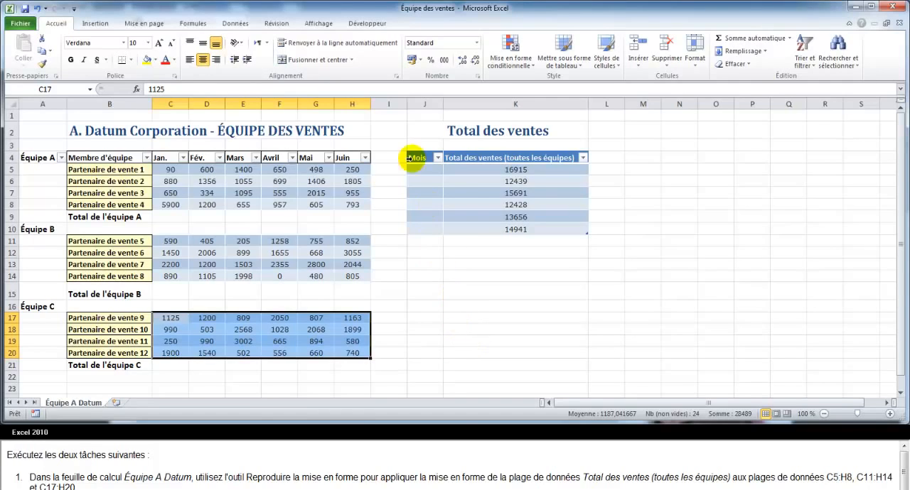
Hide columns B, J and K on the Équipe A Datum sheet.
{"action": "left_click", "coordinate": [128, 104]}
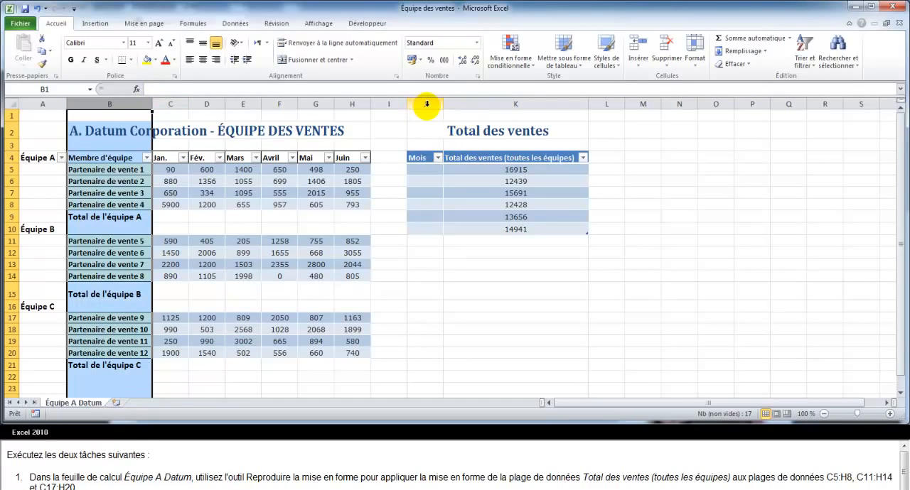
{"action": "left_click_drag", "start_coordinate": [426, 103], "coordinate": [483, 118]}
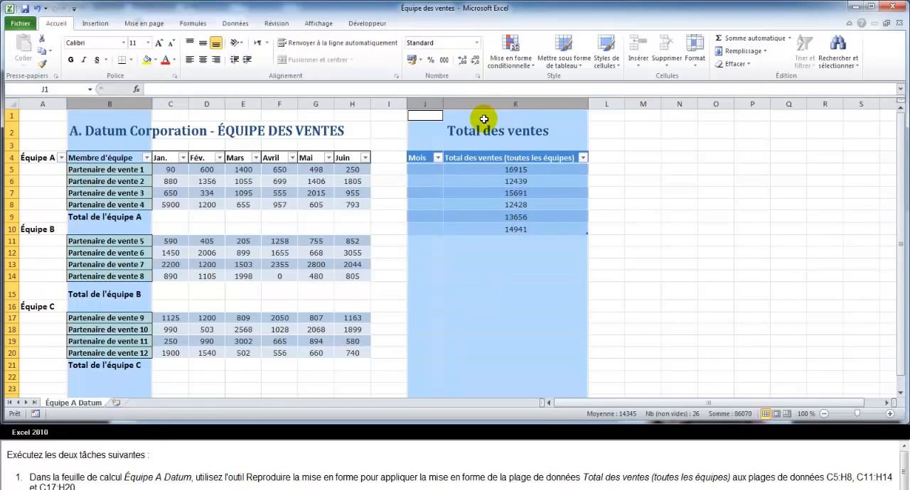
{"action": "left_click", "coordinate": [693, 50]}
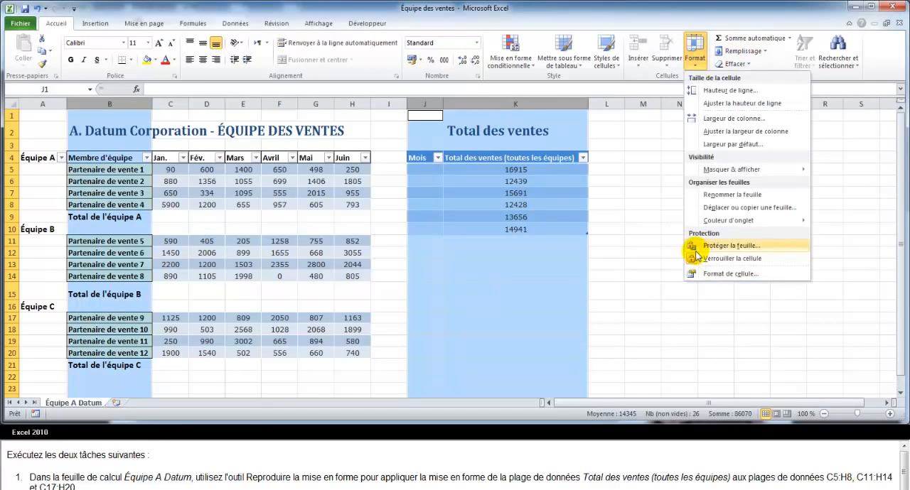
{"action": "mouse_move", "coordinate": [717, 171]}
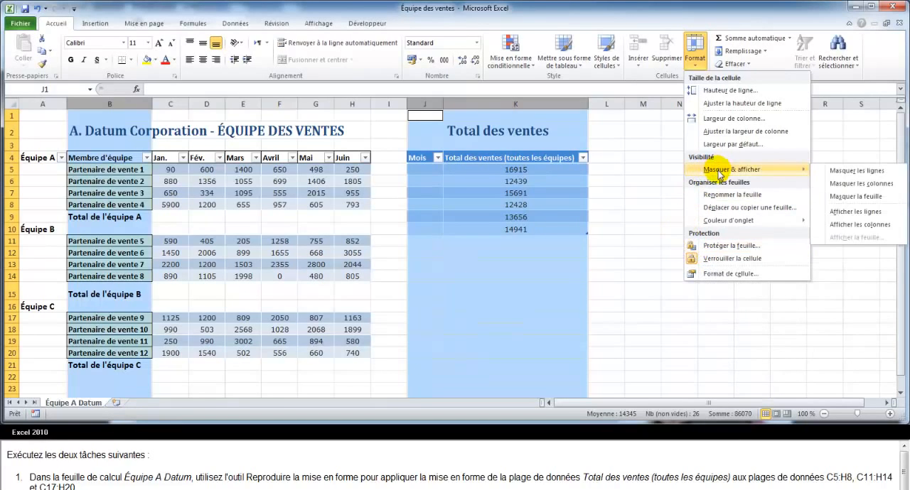
{"action": "left_click", "coordinate": [838, 188]}
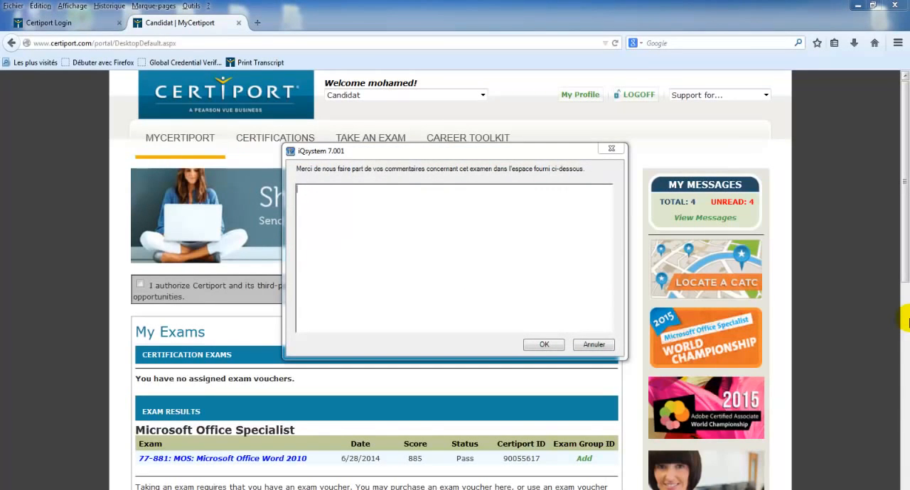
Submit the exam comment "merci bien" and close the exam score report.
{"action": "left_click", "coordinate": [411, 239]}
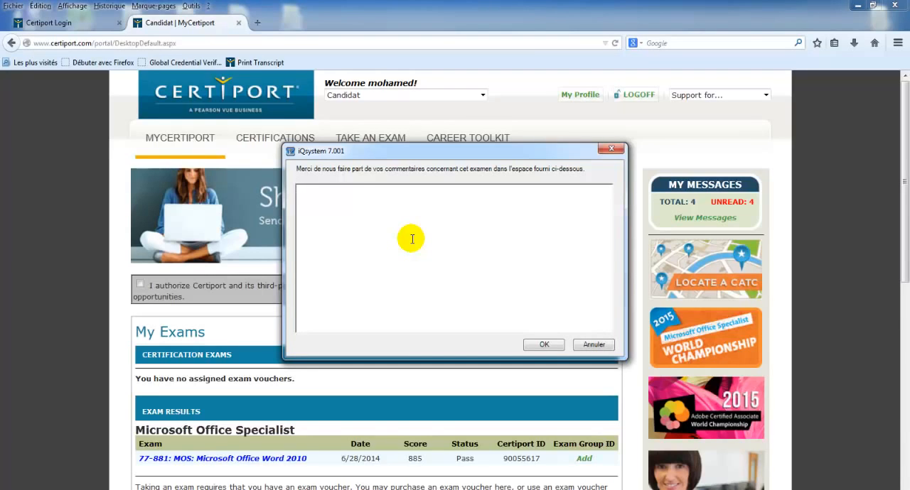
{"action": "type", "text": "merci bien"}
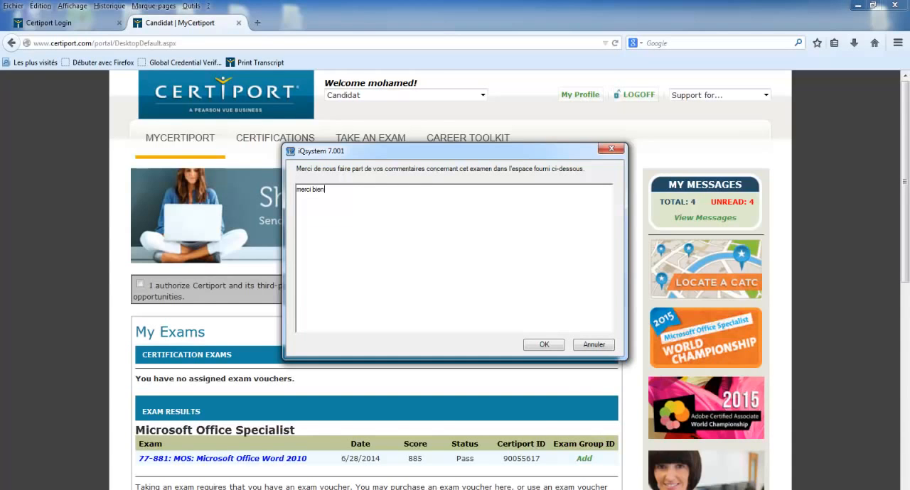
{"action": "left_click", "coordinate": [543, 344]}
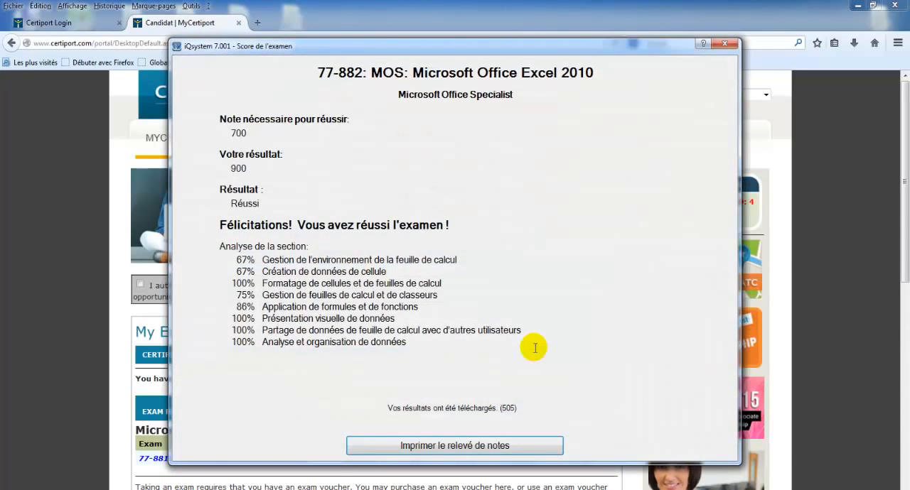
{"action": "left_click", "coordinate": [722, 46]}
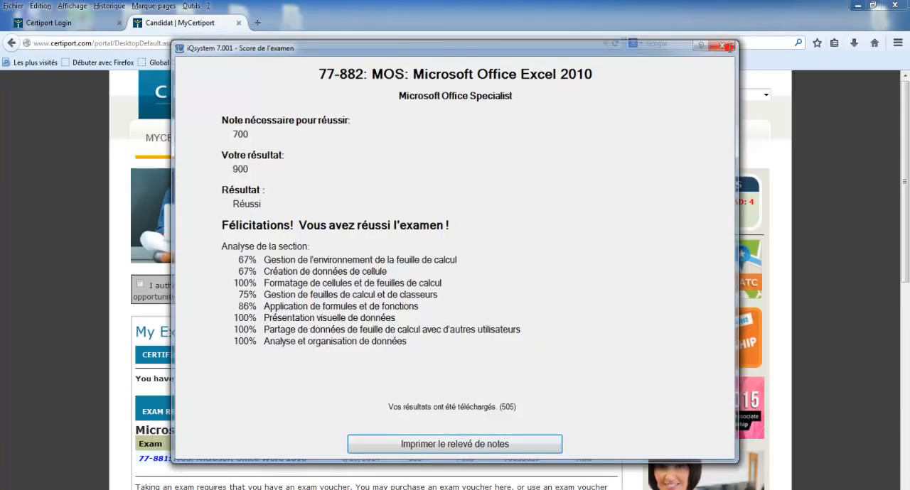